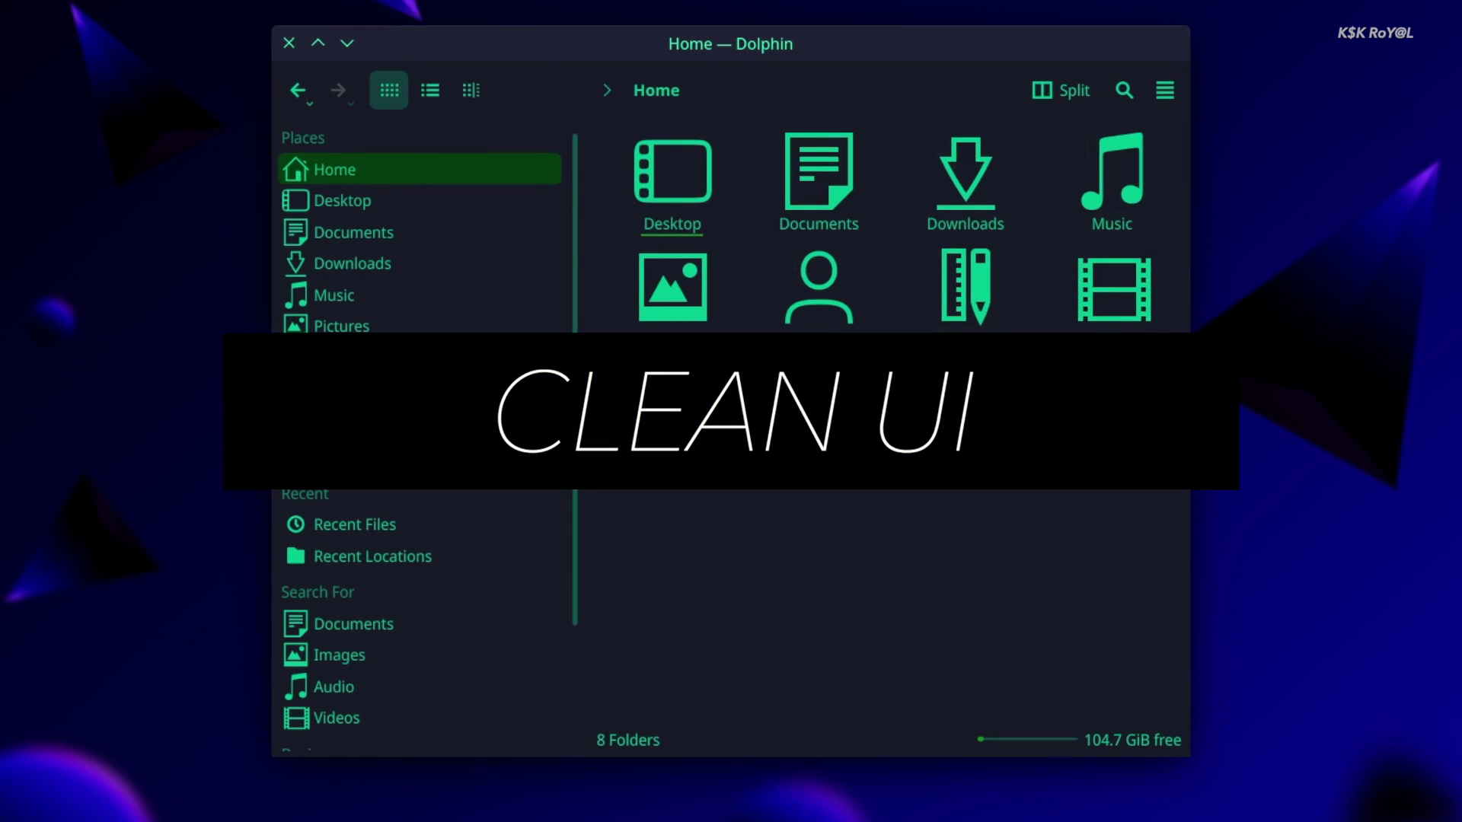
Step: Try the Spectrum and PurpleFeathers wallpapers, then set the dark lines image as wallpaper
drag(806, 42, 751, 22)
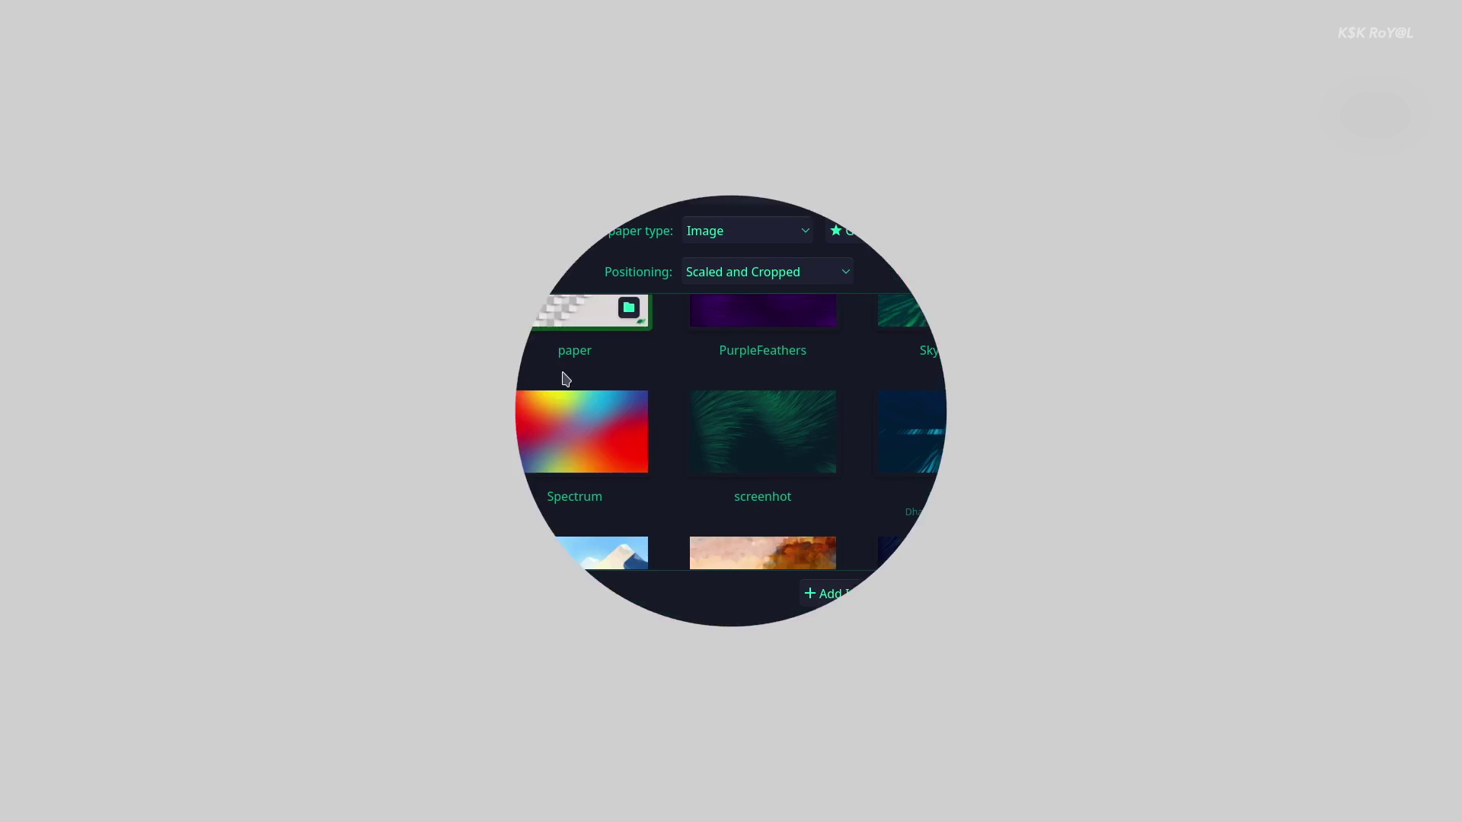
click(609, 441)
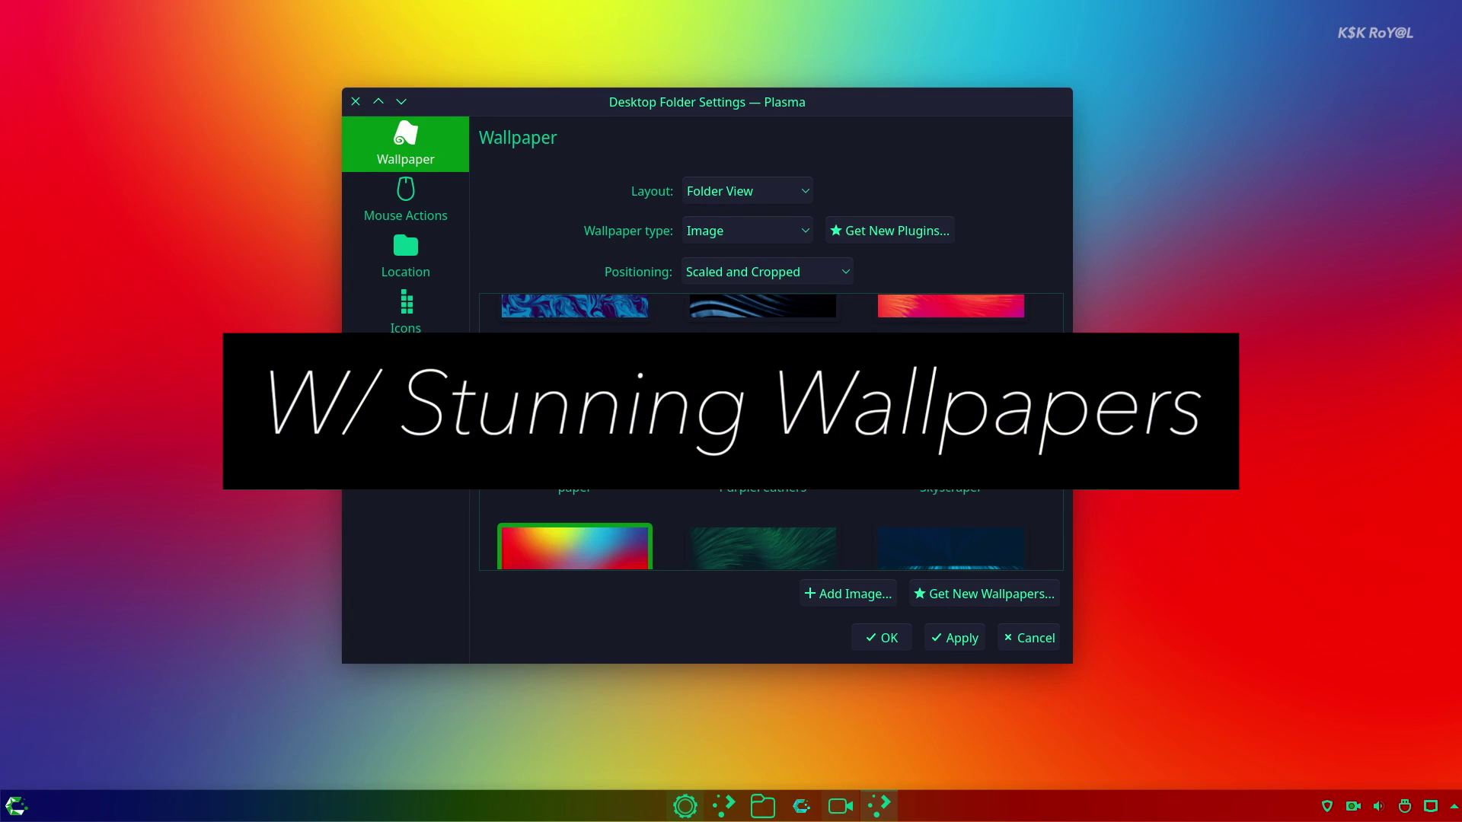
click(762, 427)
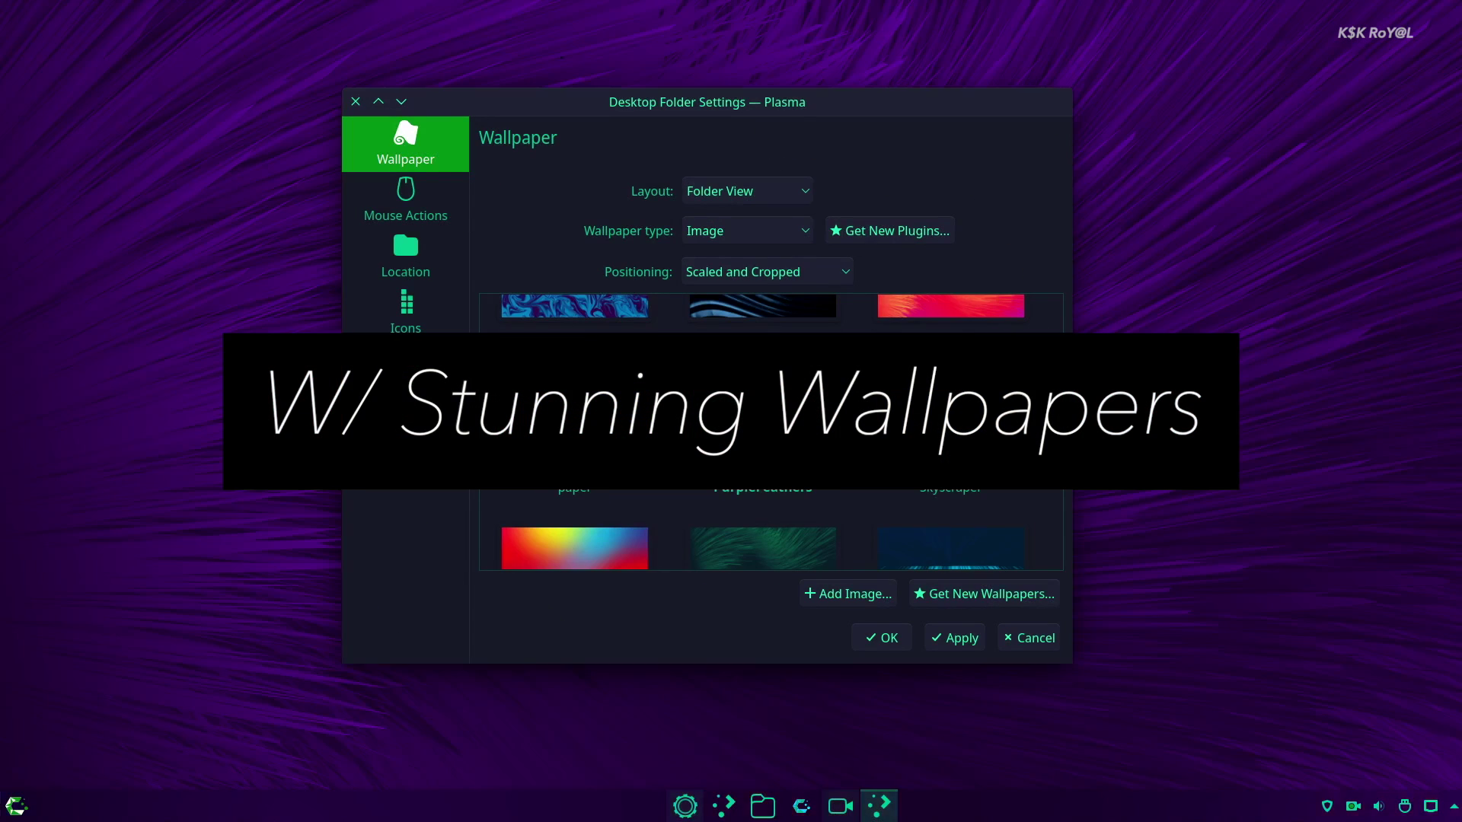
click(950, 315)
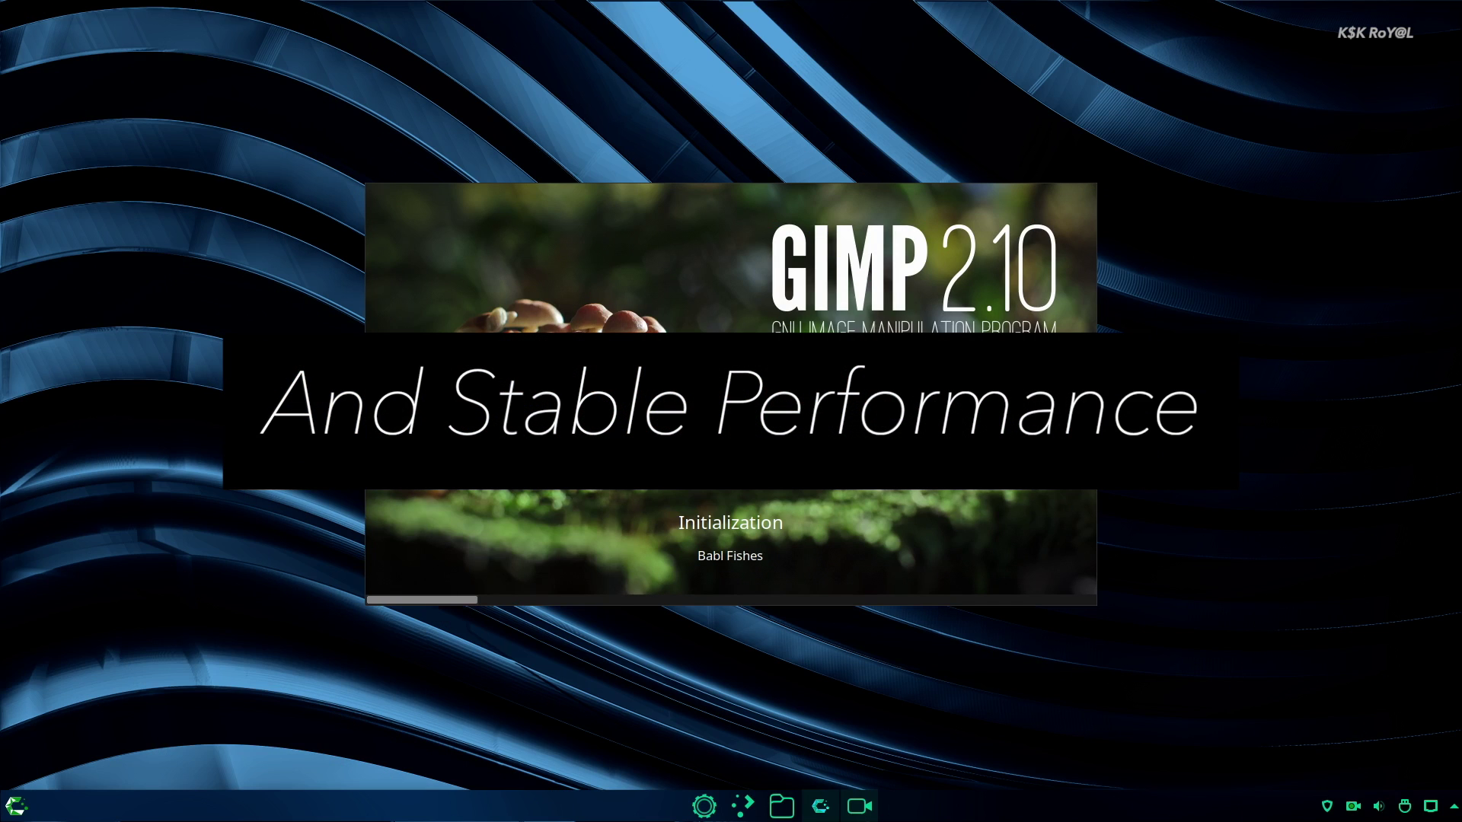
Step: Open the application launcher and search for 'vol'
key(super)
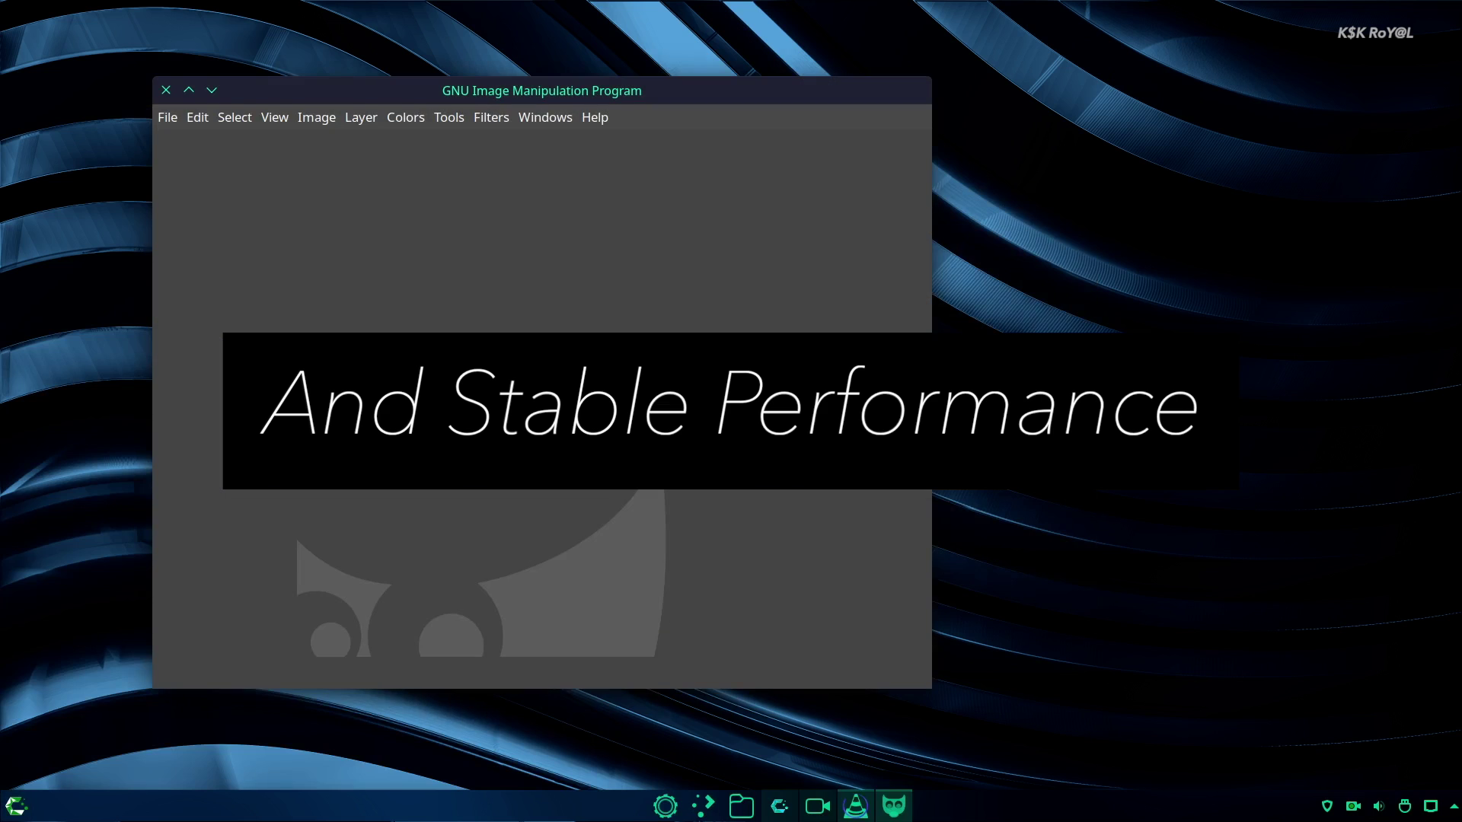
key(super)
text(vol)
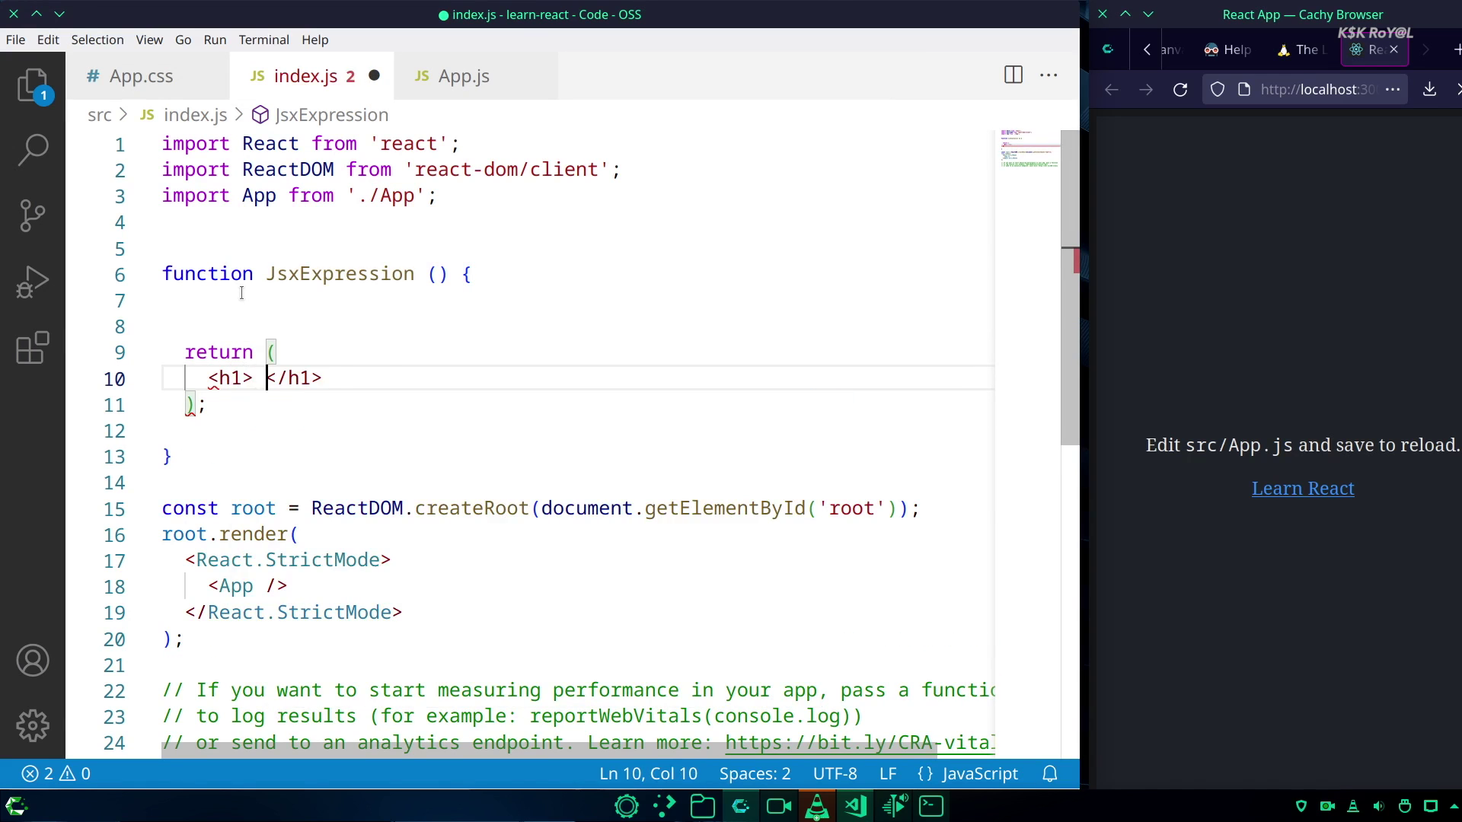
Step: Add the 'Simple React Application' heading, wrap the StrictMode block in React.Fragment, and save index.js
text(Simple React App)
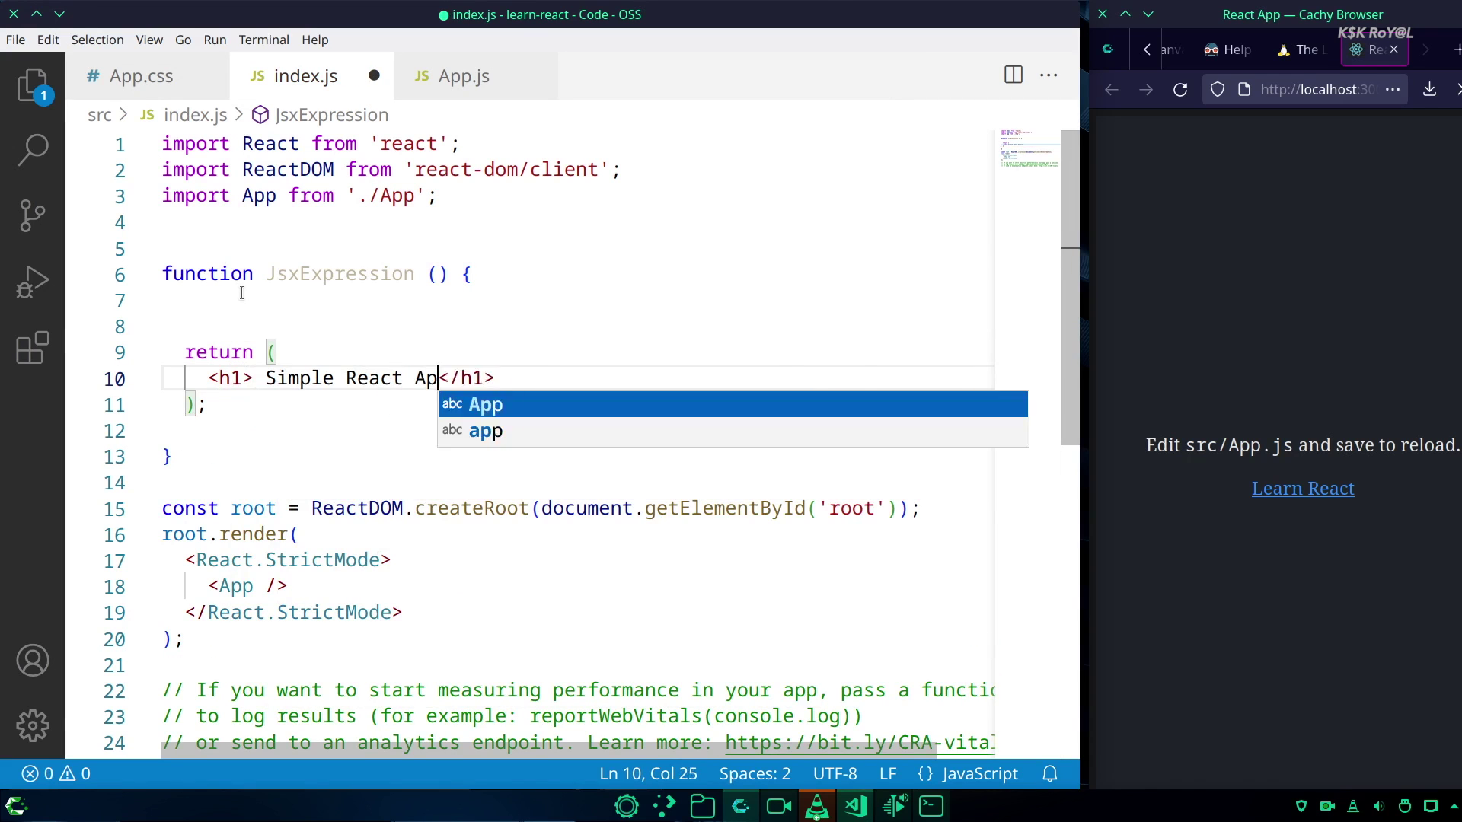
text(lication)
drag(403, 613, 163, 560)
text(<React.F)
key(Return)
text(>)
key(Return)
text(<)
key(Down)
key(Return)
text(/>)
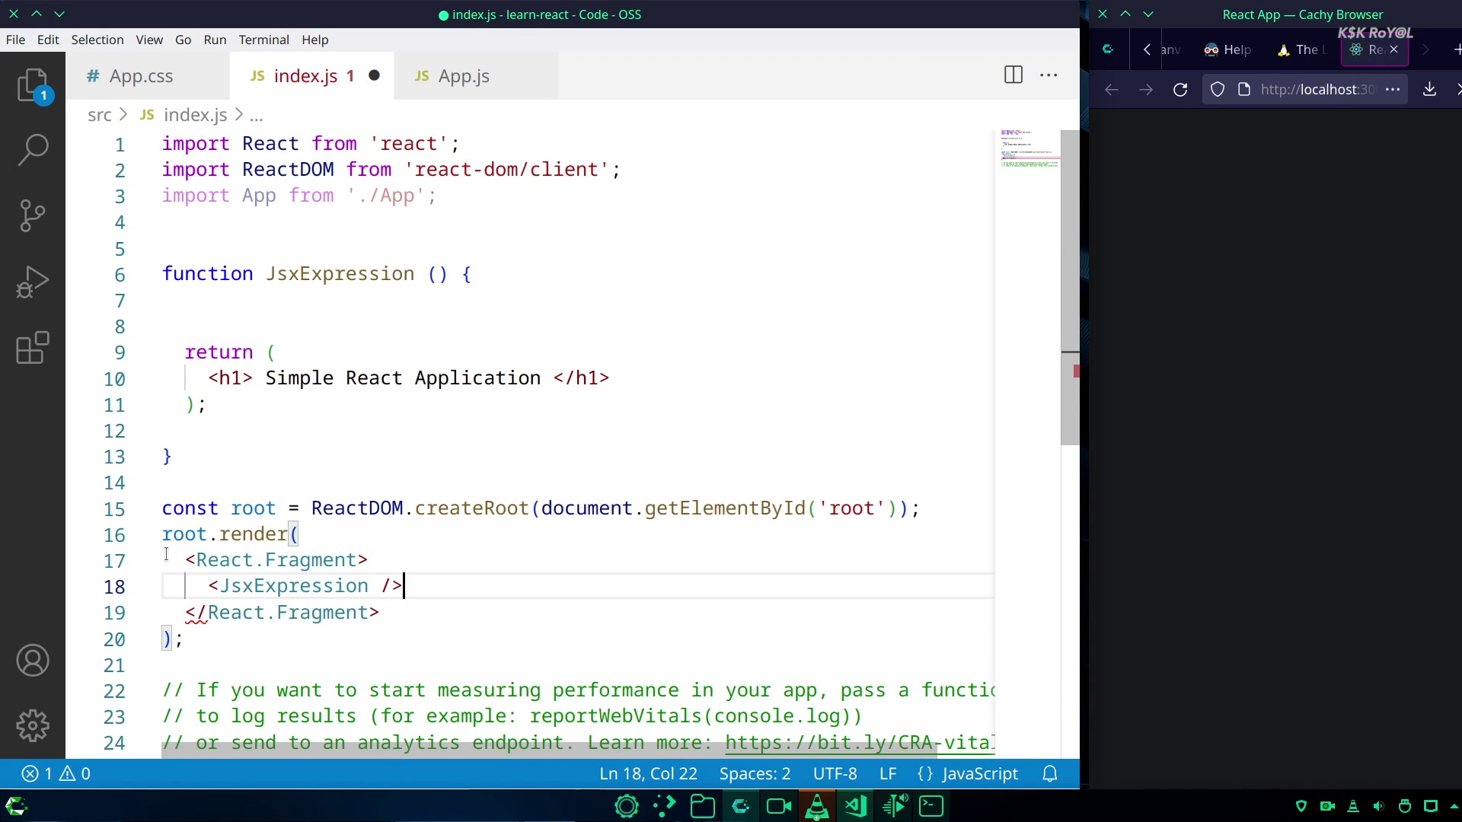
key(ctrl+s)
drag(1080, 256, 1066, 256)
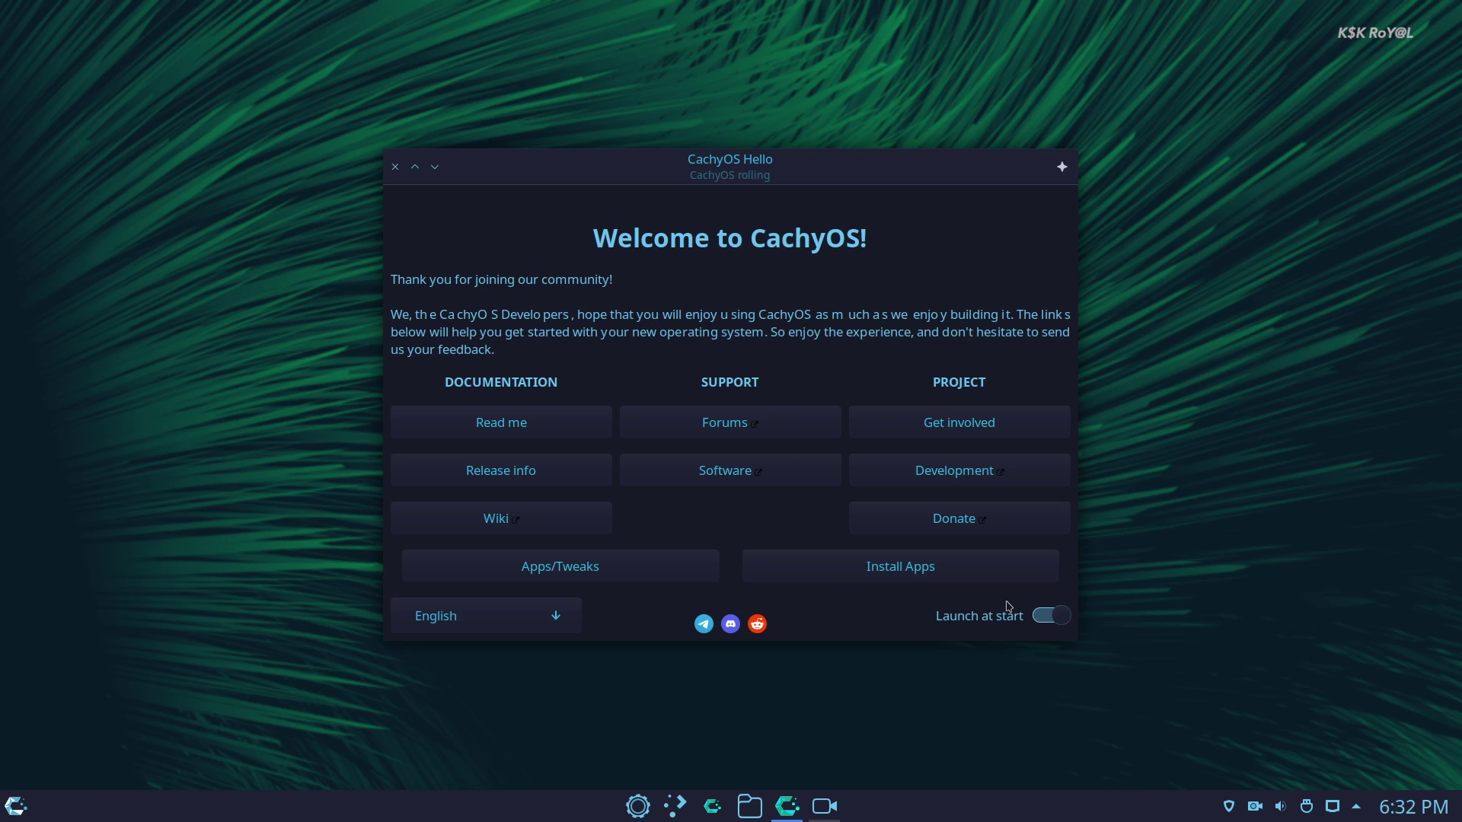
Step: Open the Apps/Tweaks page, then select the 'fish 3.5.1' Shell line in Konsole's system info
click(624, 565)
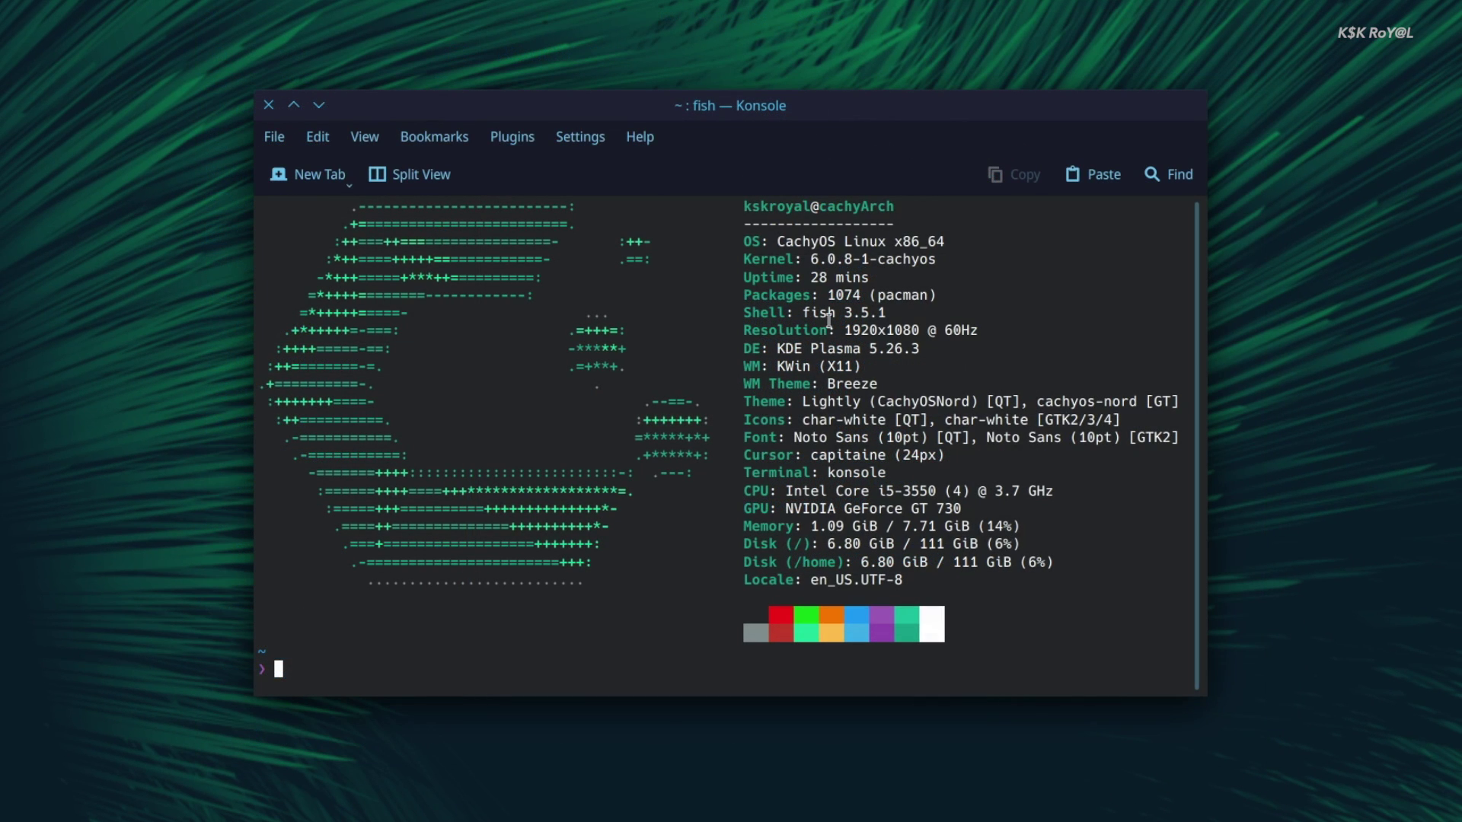
triple_click(829, 319)
click(852, 311)
drag(799, 318, 899, 308)
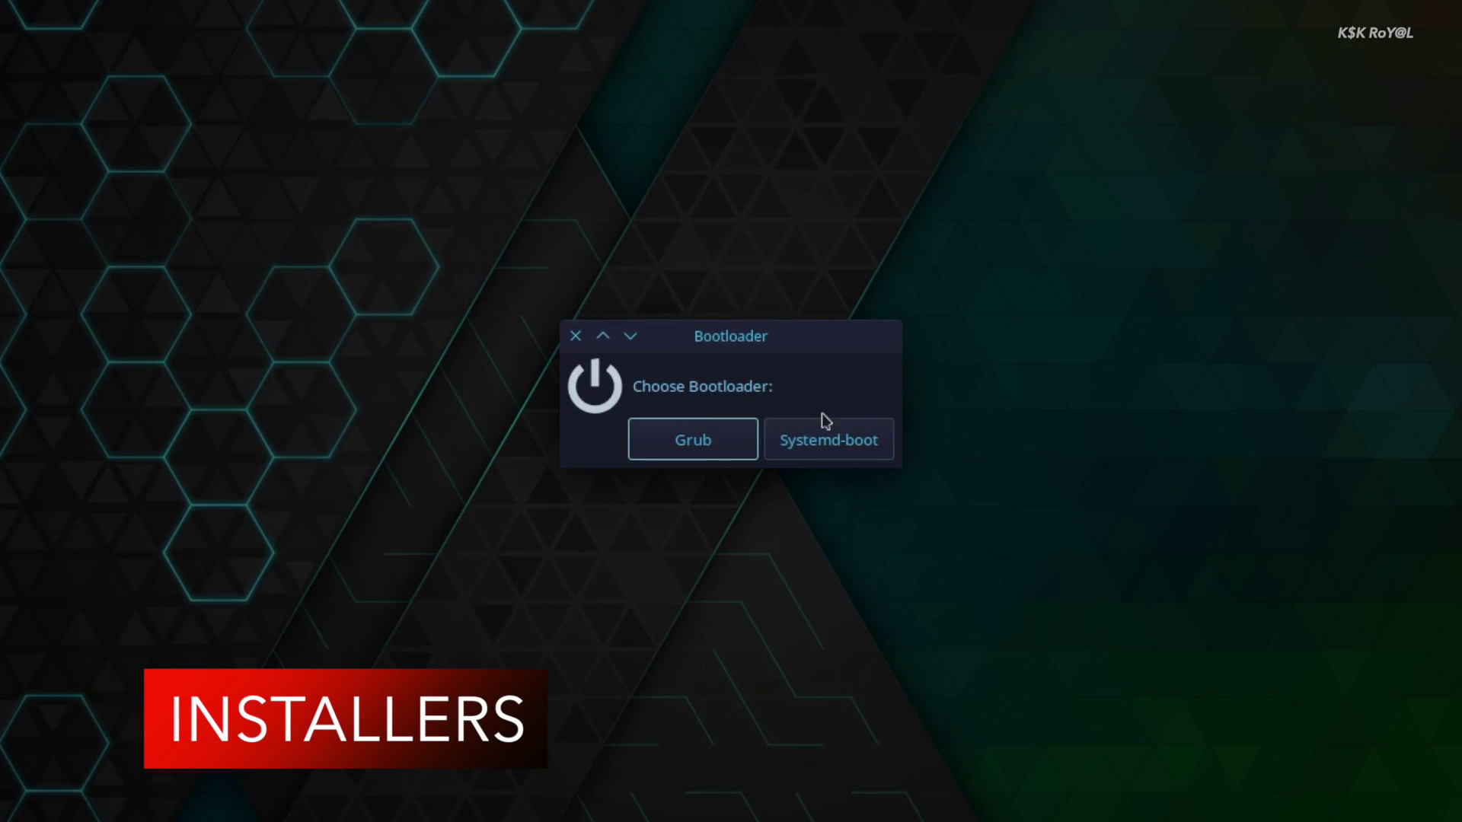
Step: Choose Grub, erase the BlitzWolf BW-D1 disk with btrfs, and continue to desktop selection
click(685, 444)
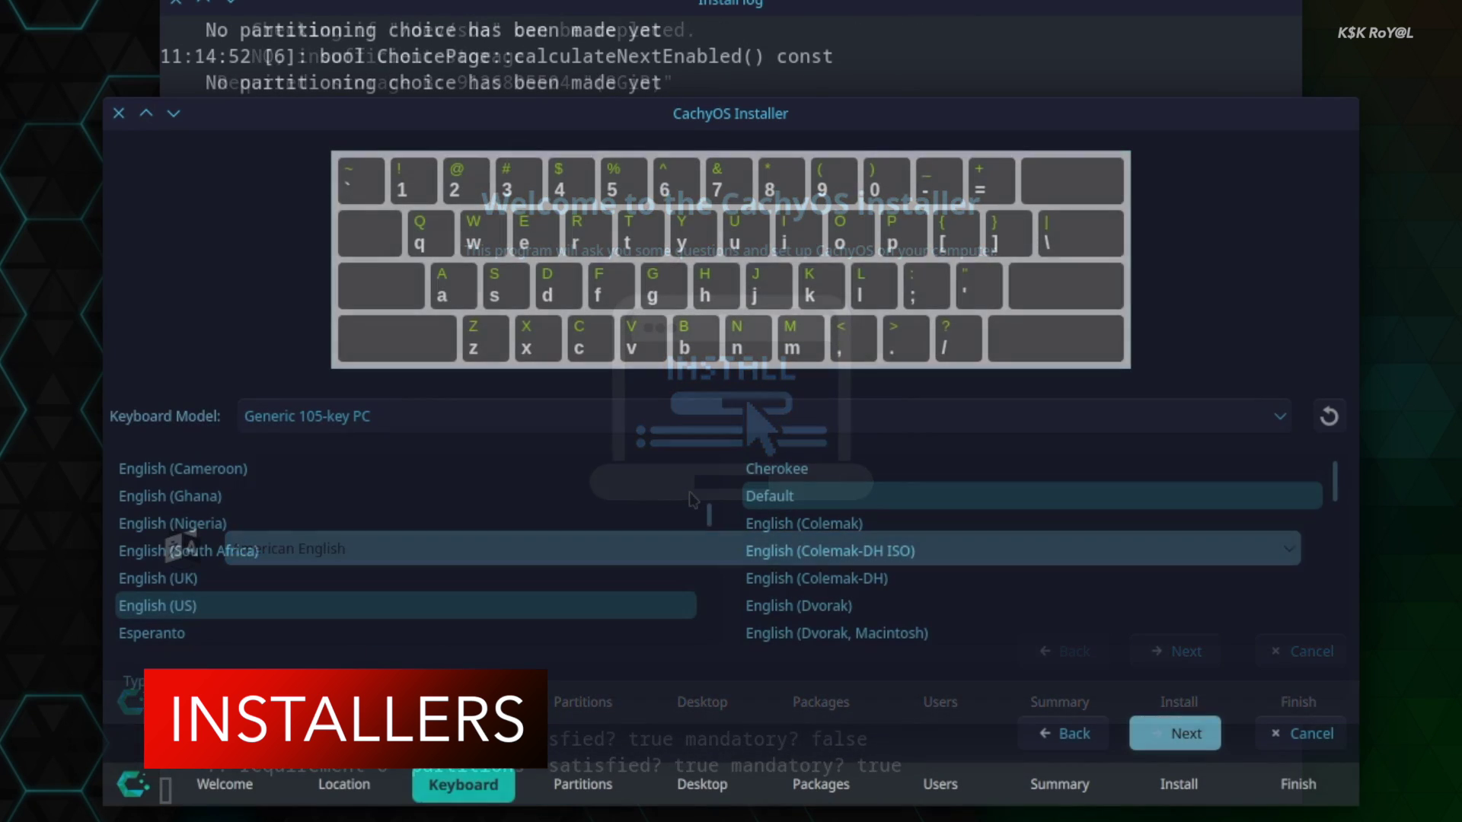
click(1159, 733)
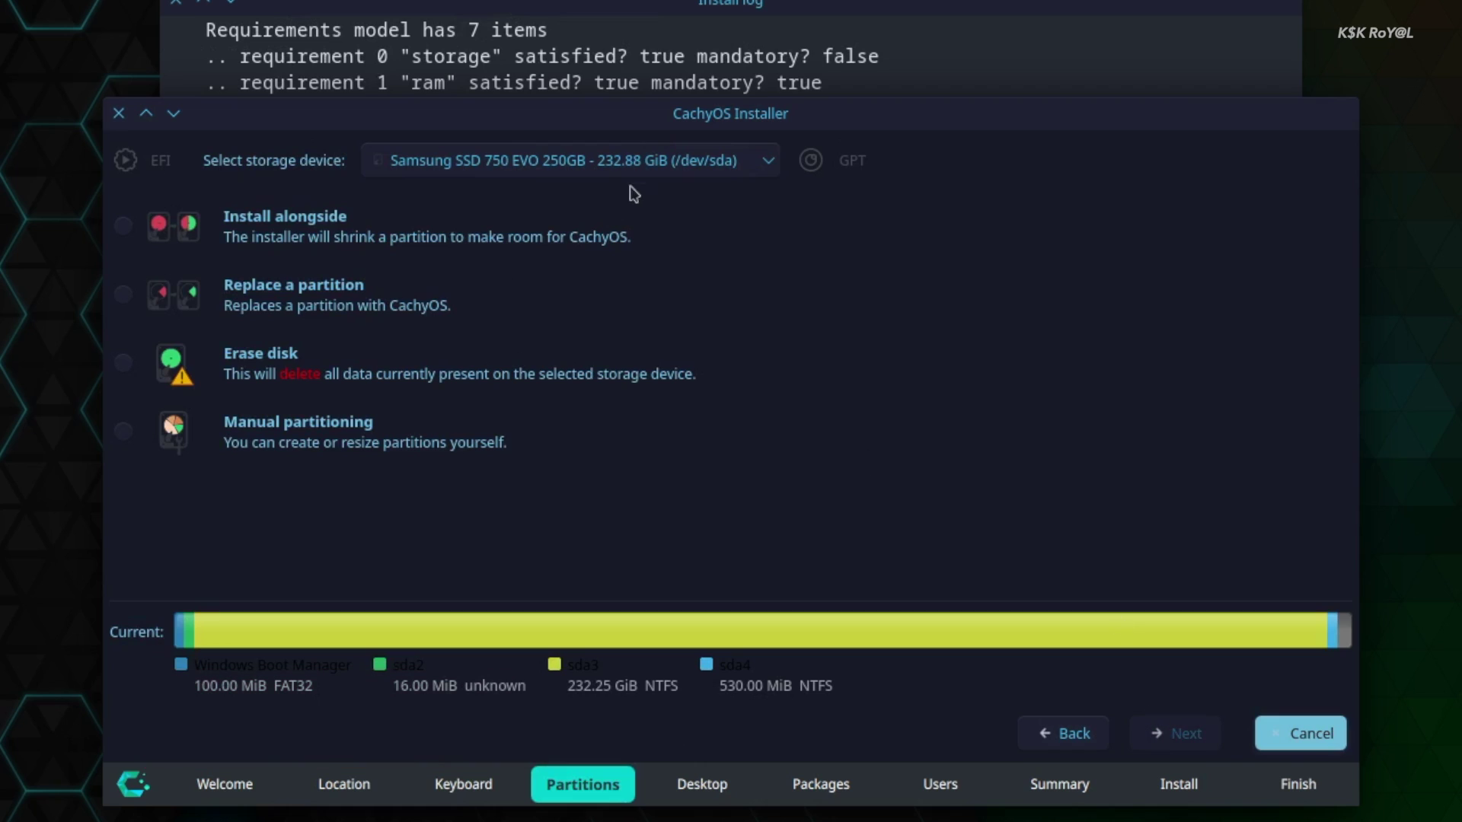
click(658, 163)
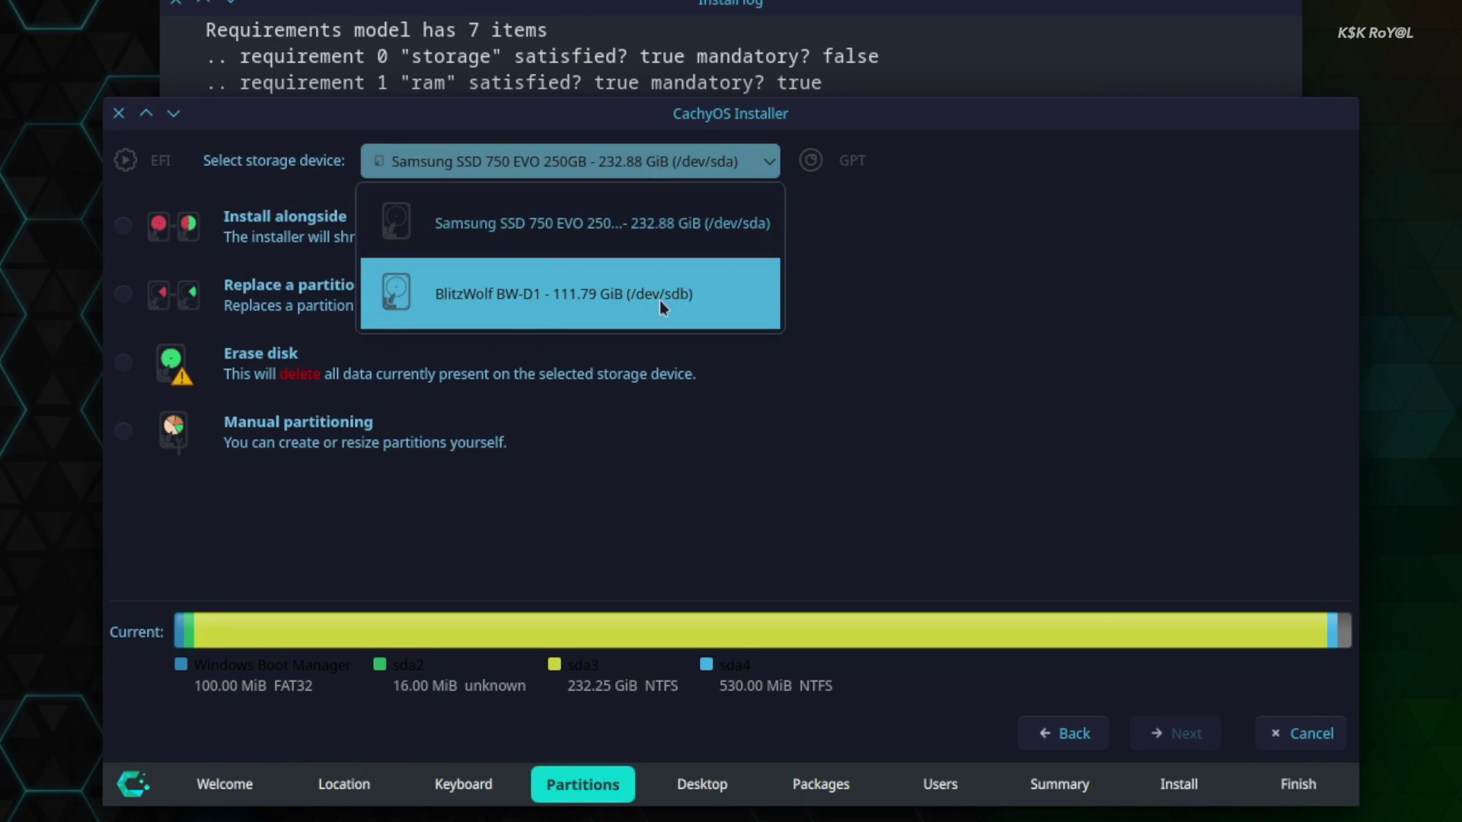
click(611, 297)
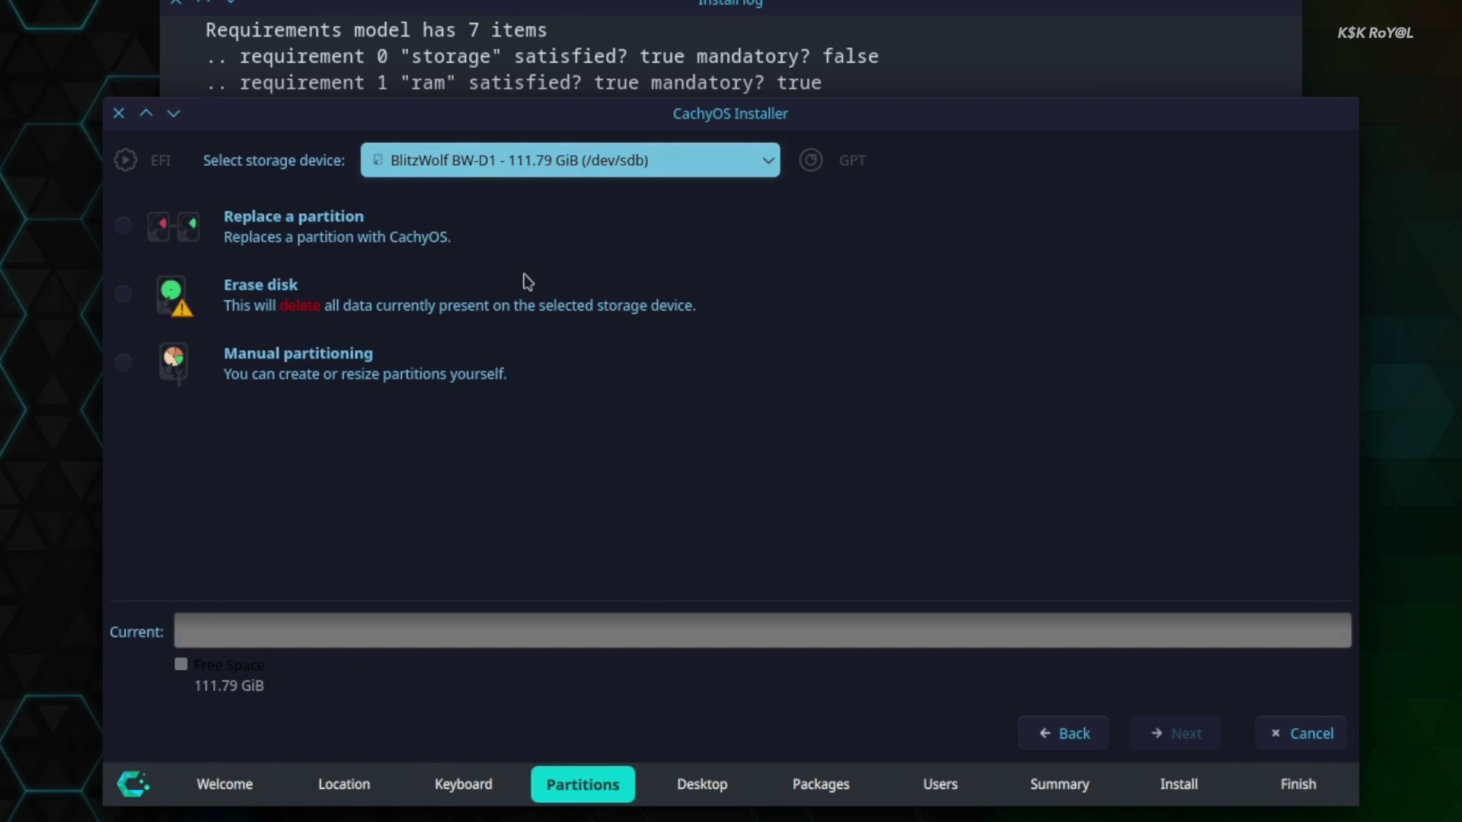
click(122, 294)
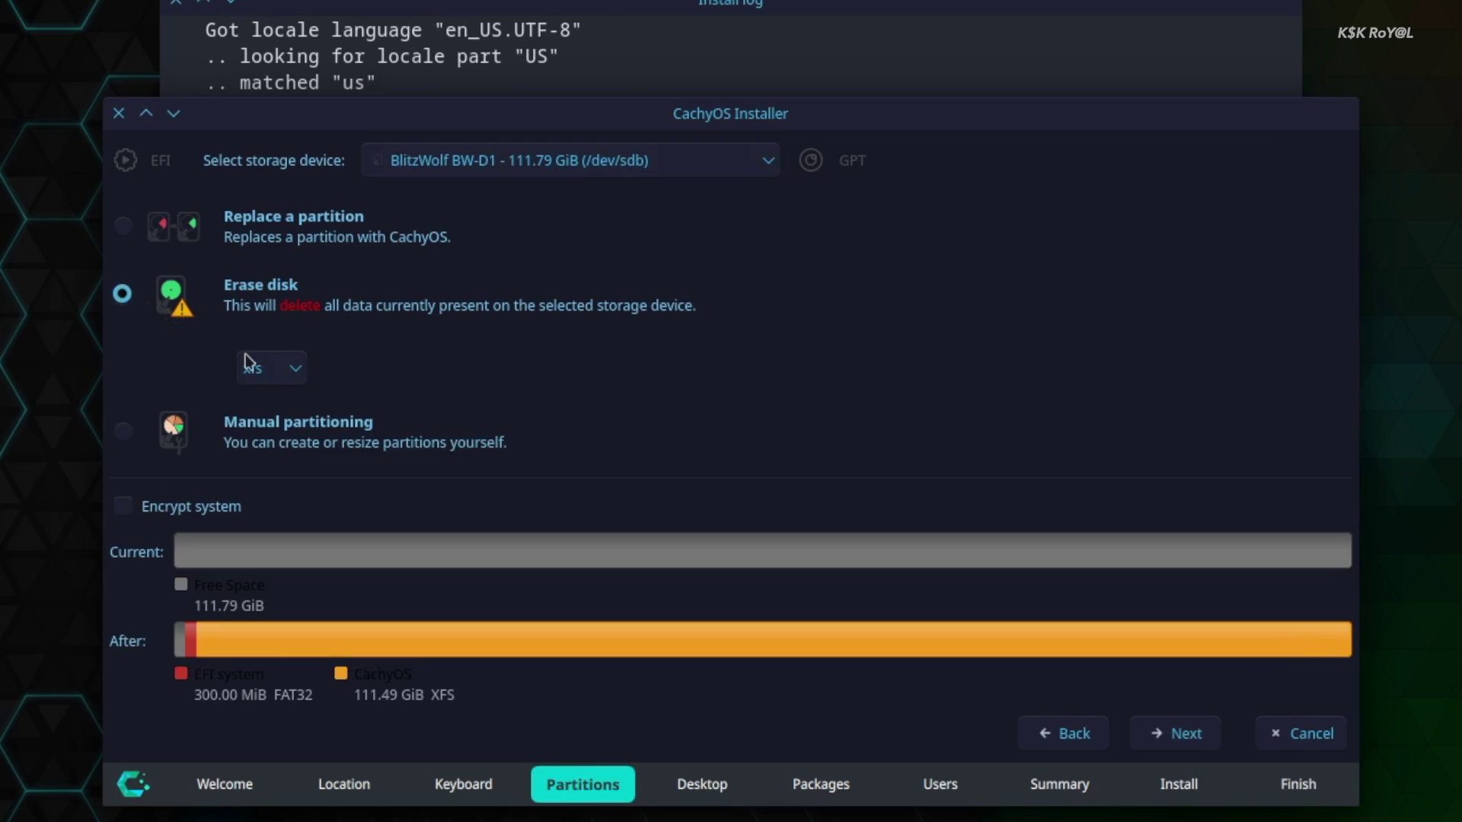
scroll(284, 376, down, 1)
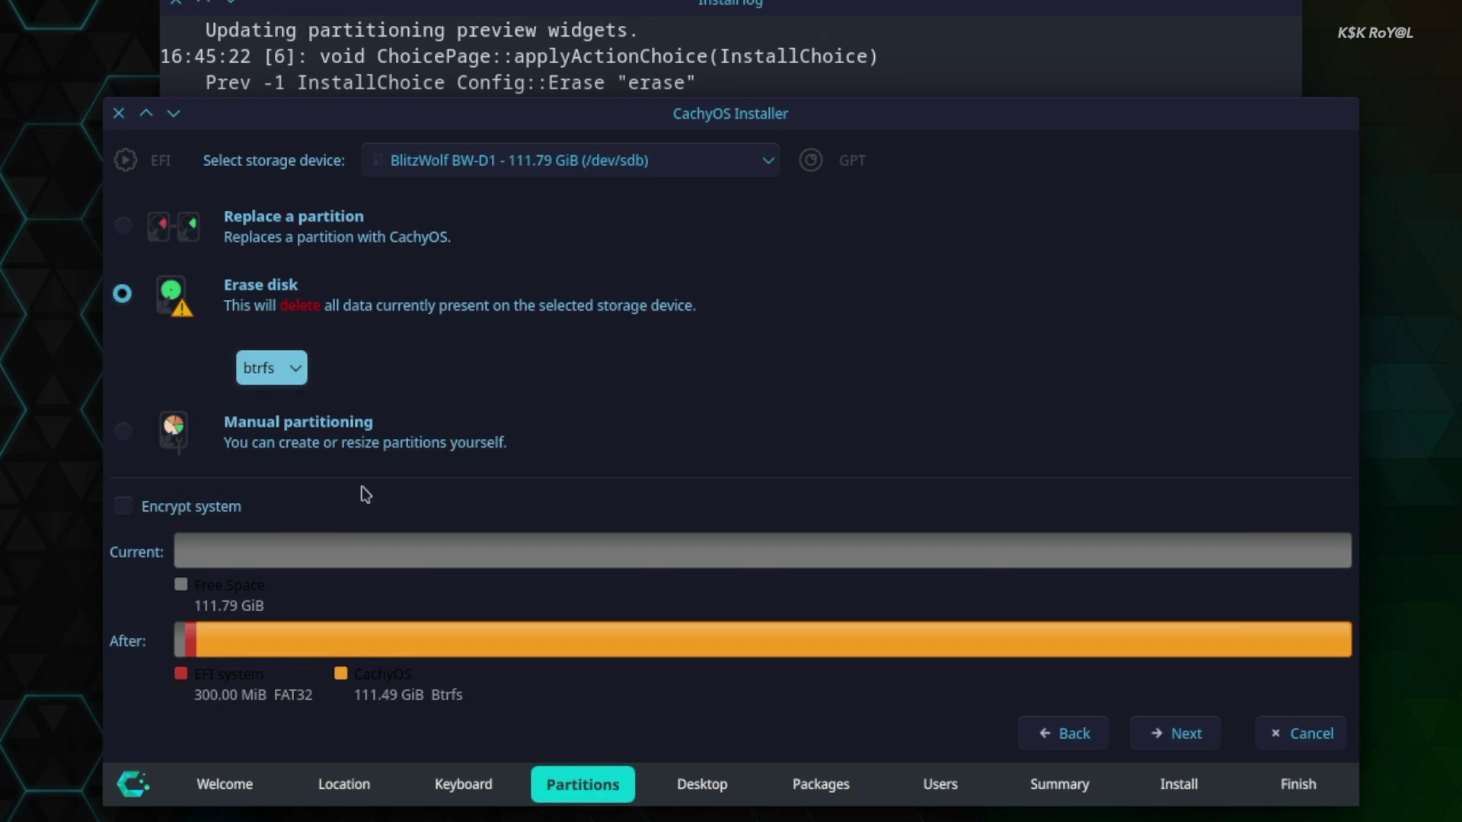
click(1169, 733)
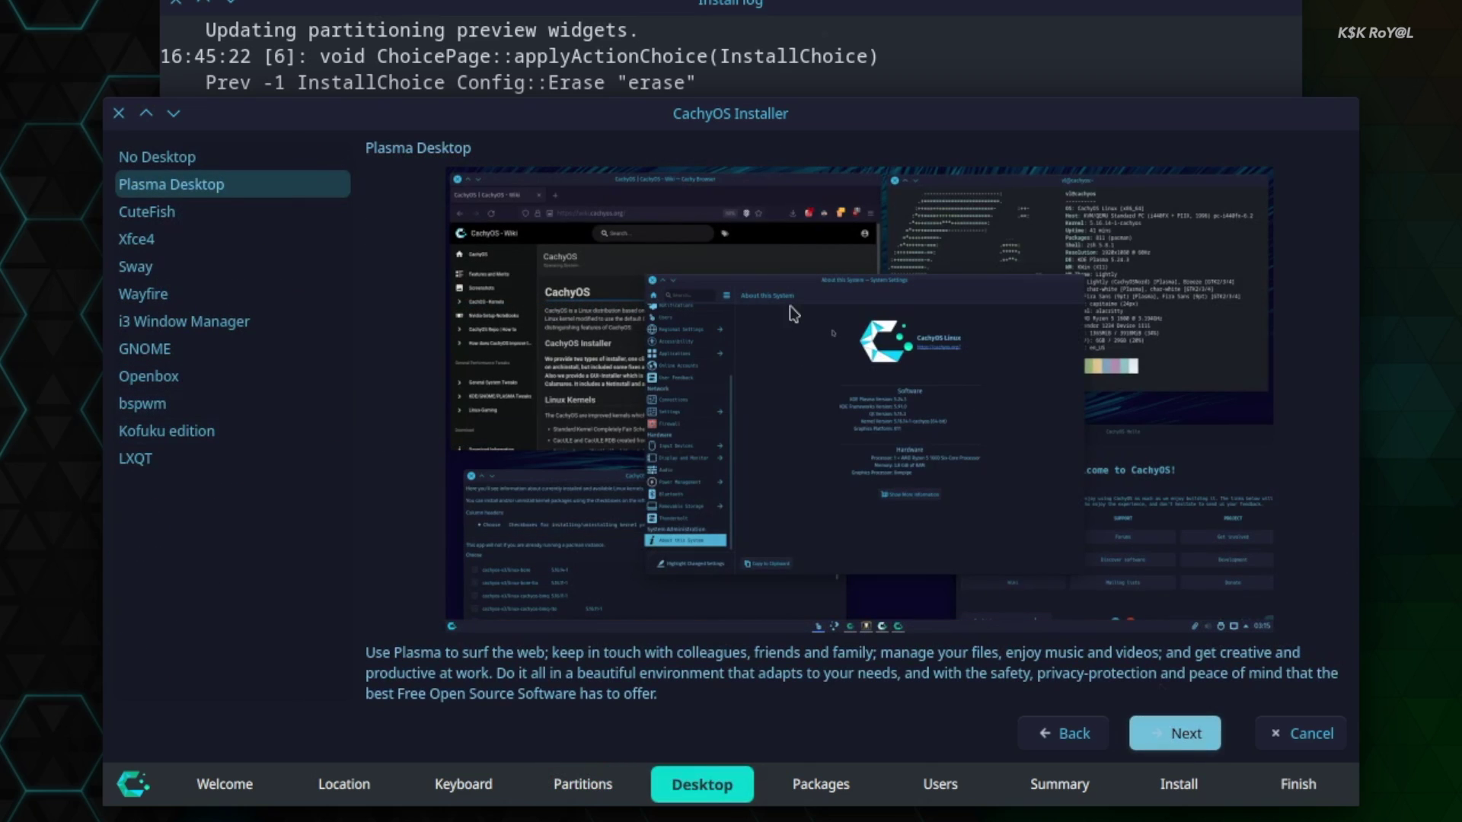
Step: Select the CuteFish desktop and browse the CachyOS Kernels and ZFS Kernels package groups
click(169, 214)
key(Return)
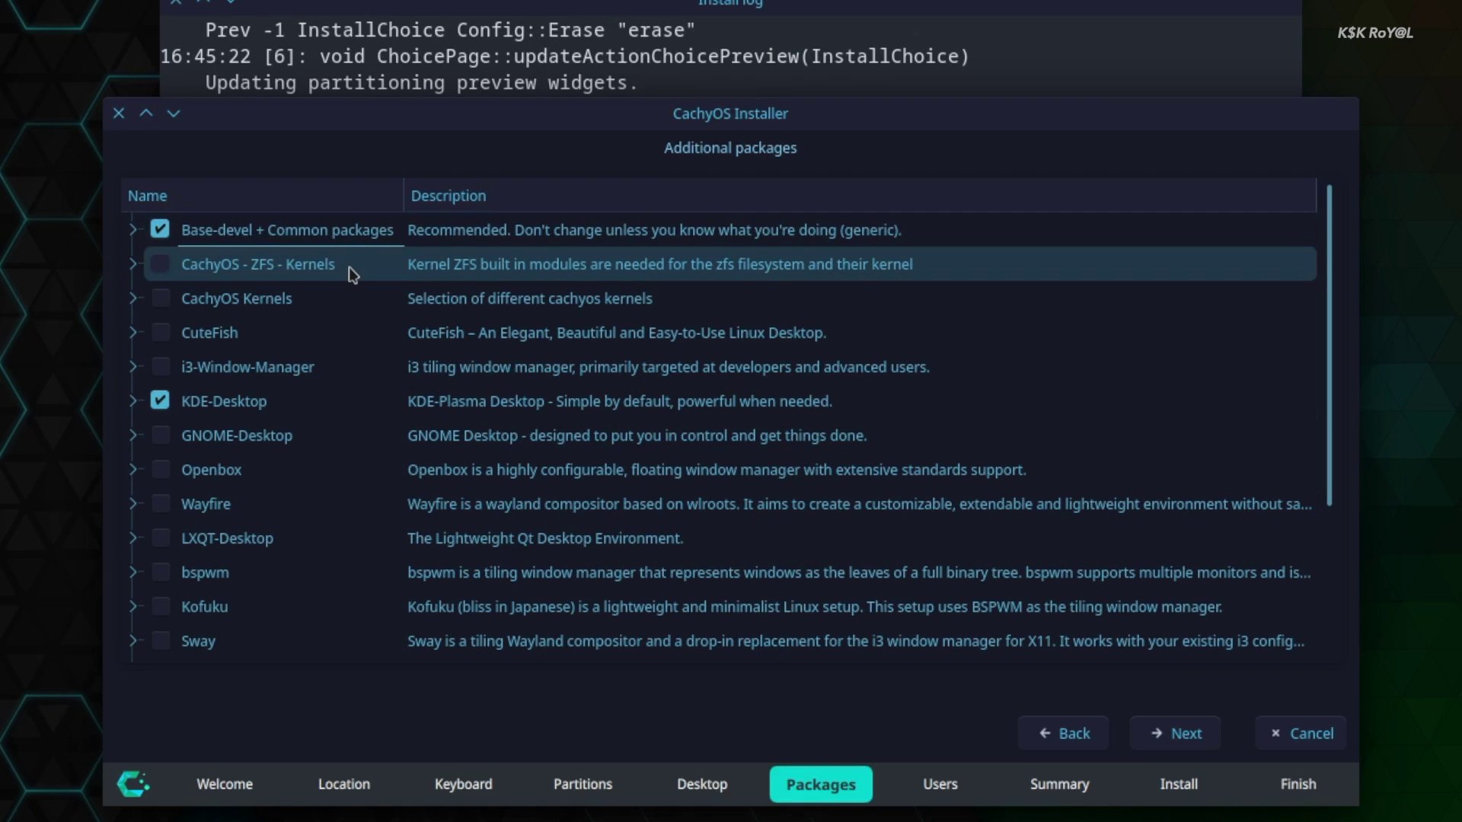
click(131, 299)
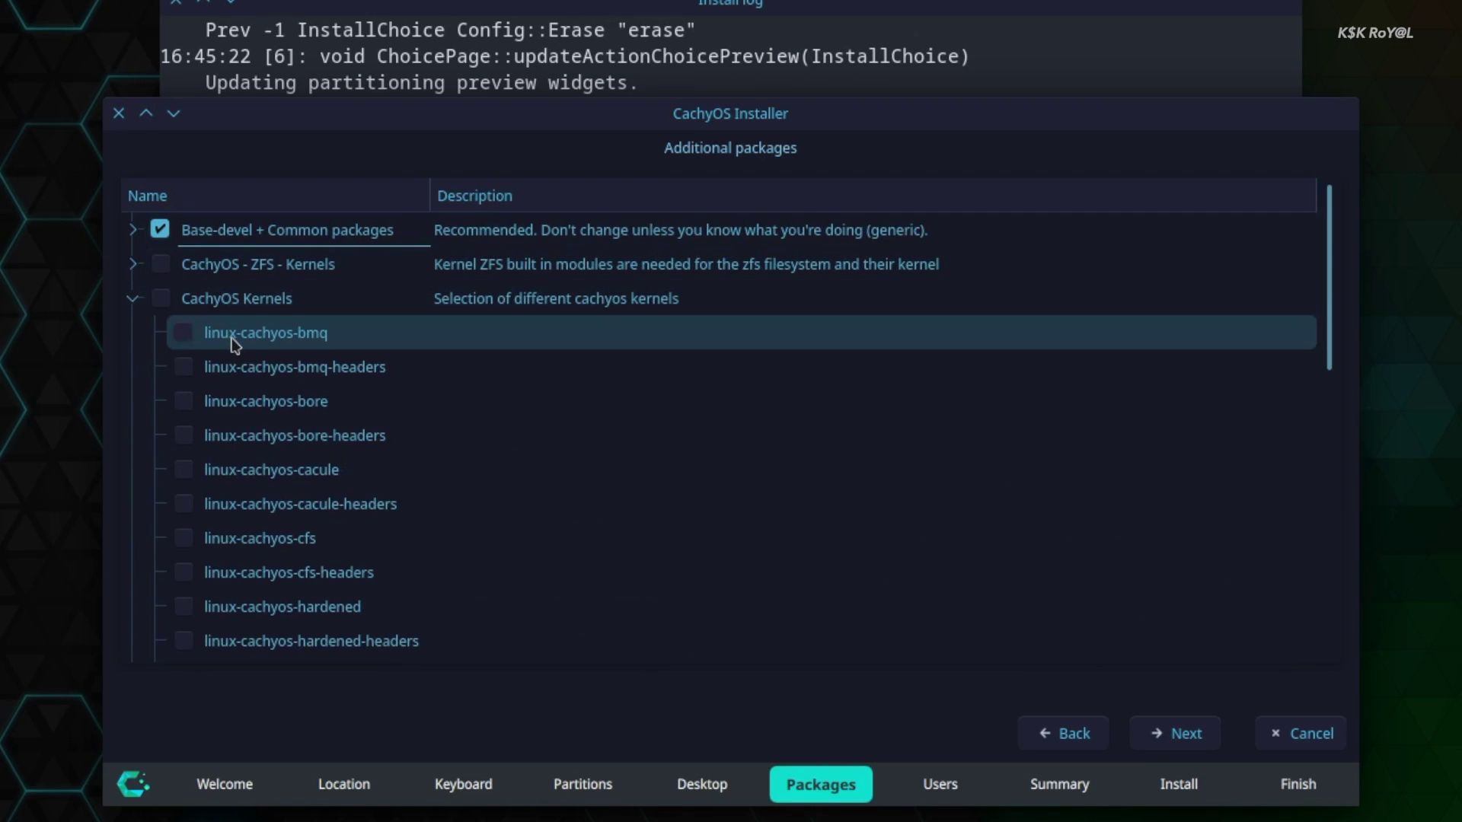
scroll(236, 357, down, 1)
scroll(241, 375, down, 1)
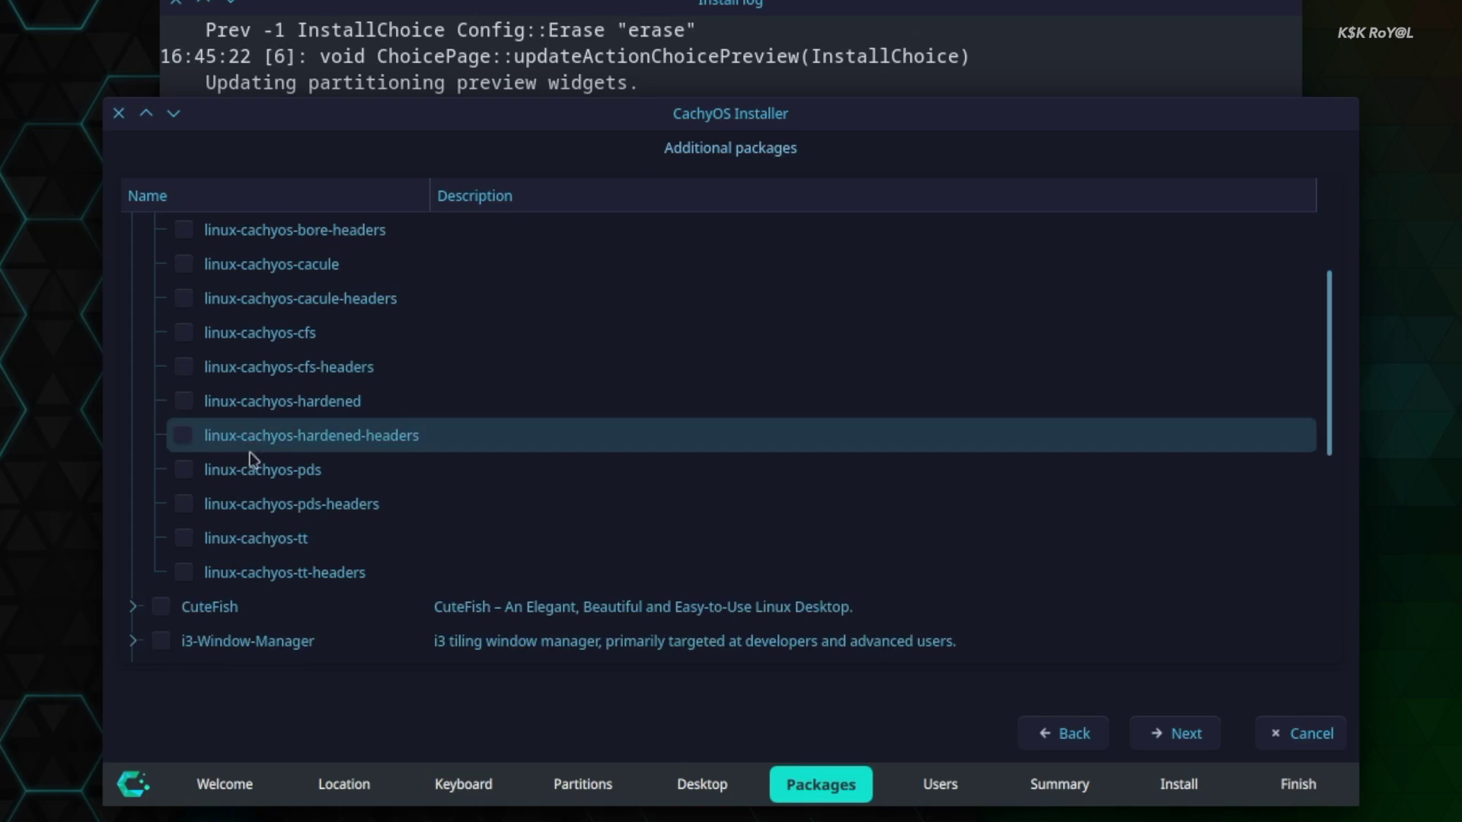
scroll(259, 588, down, 1)
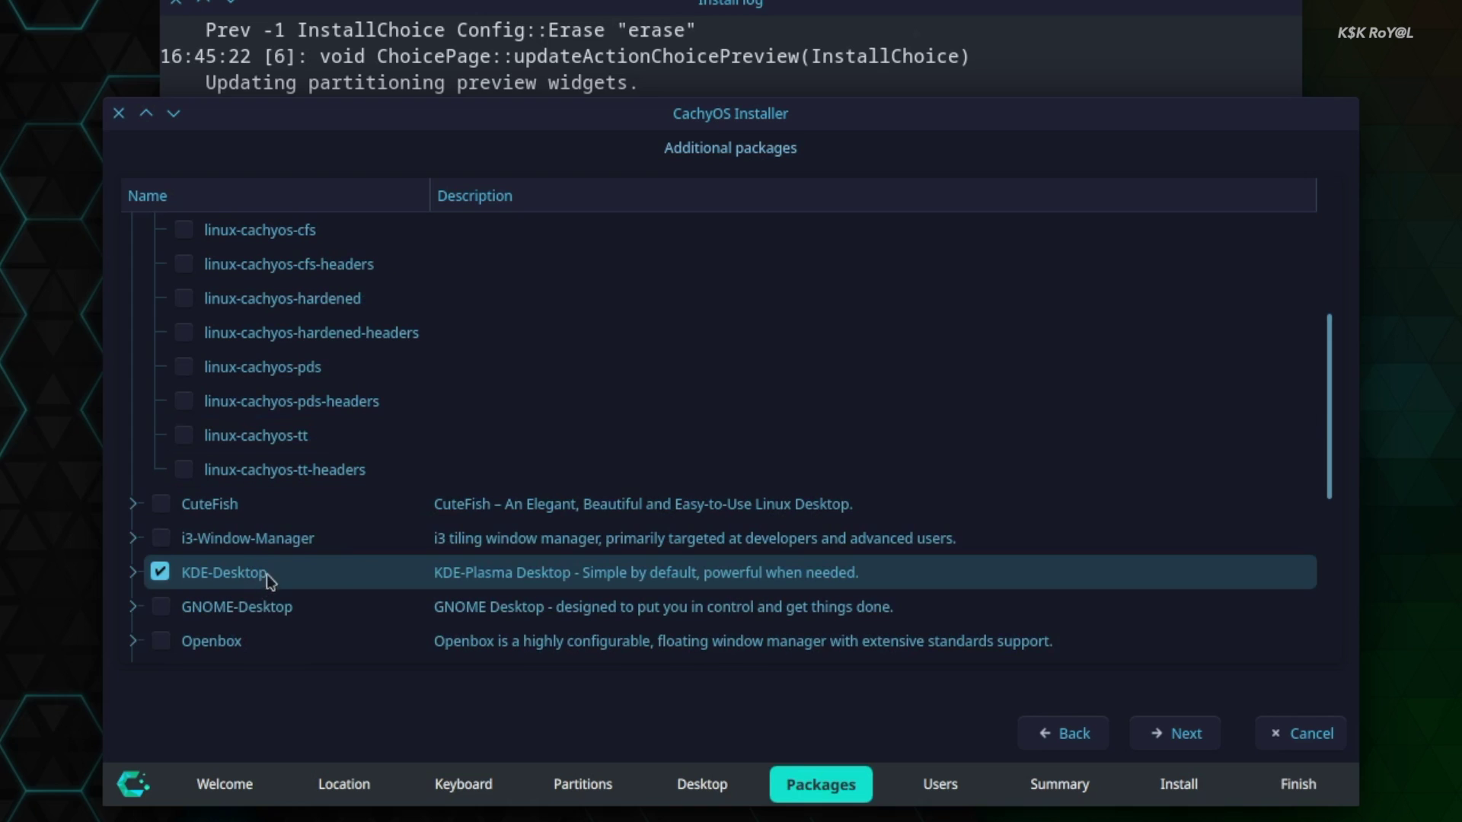
scroll(268, 581, up, 3)
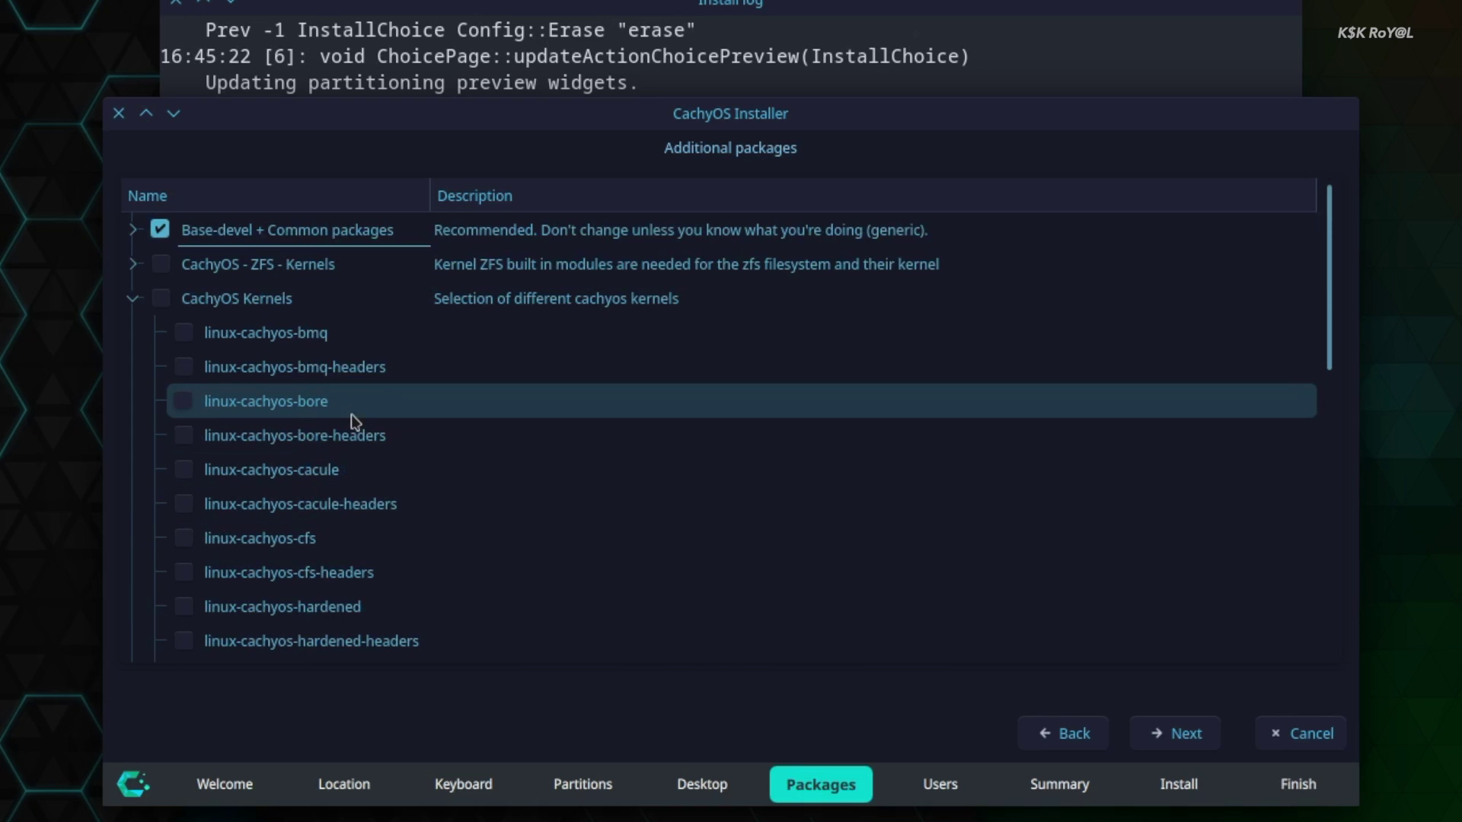
click(133, 264)
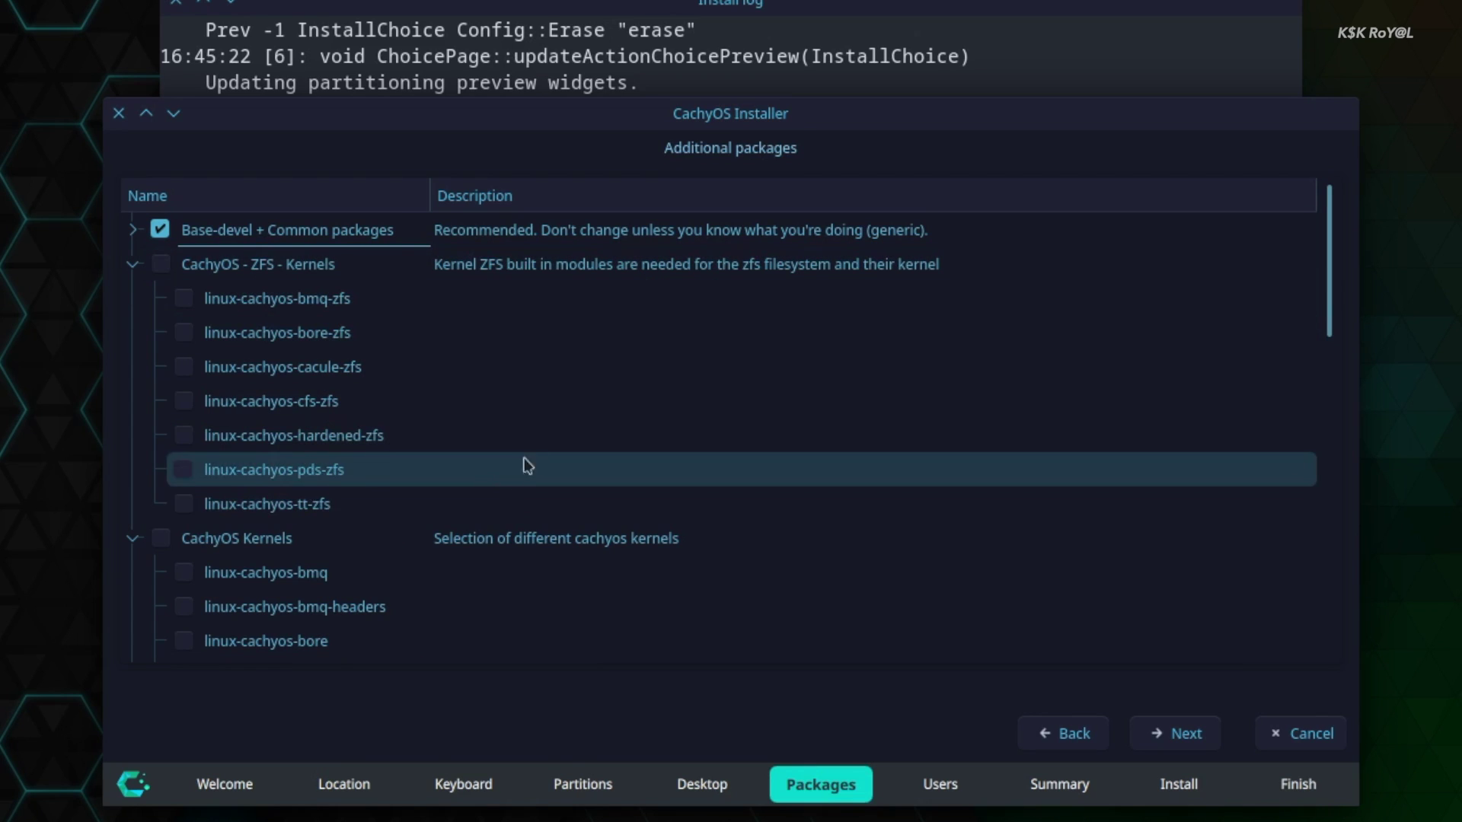
scroll(384, 380, down, 10)
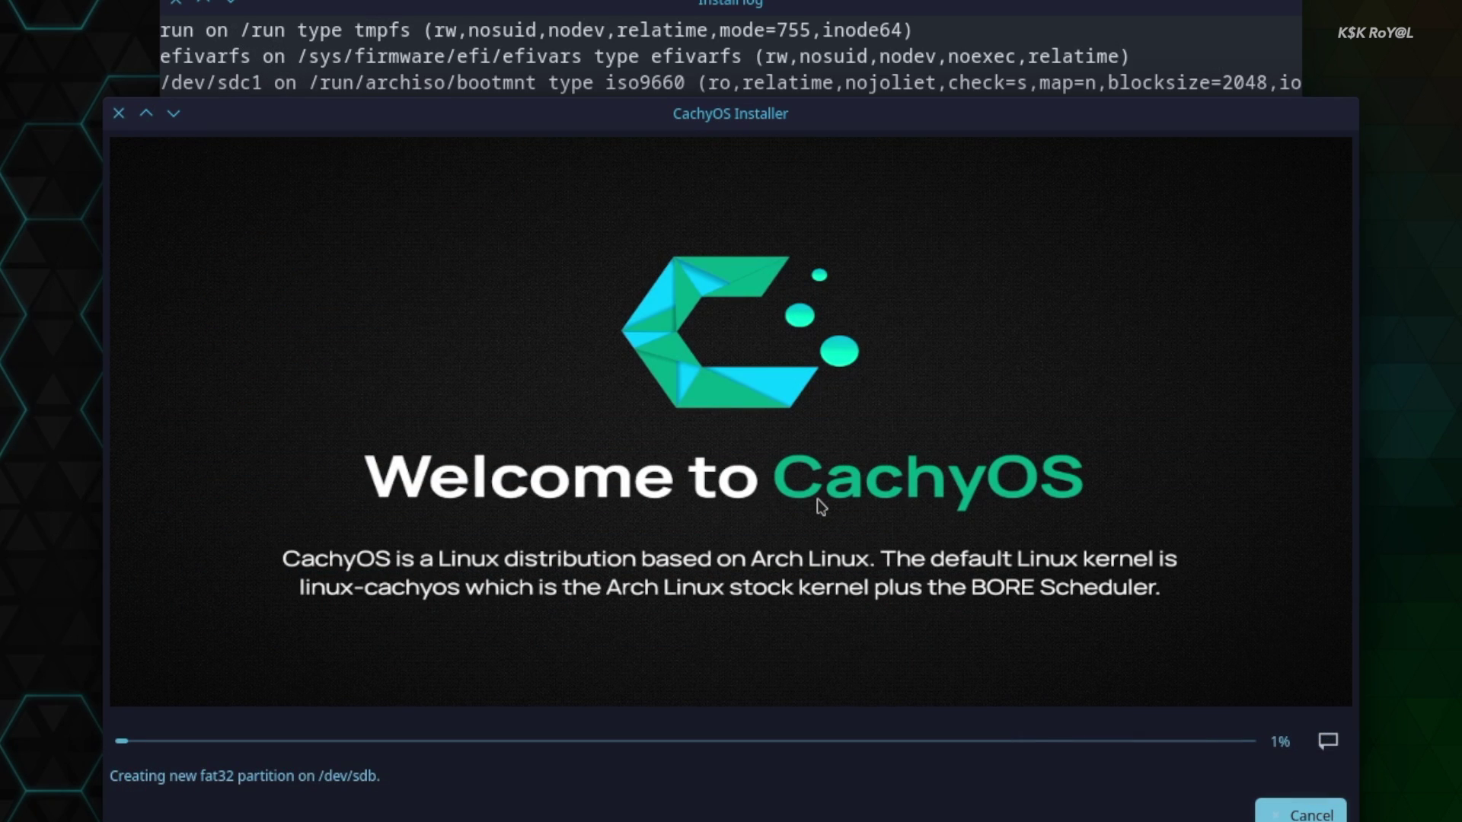
drag(674, 131, 669, 42)
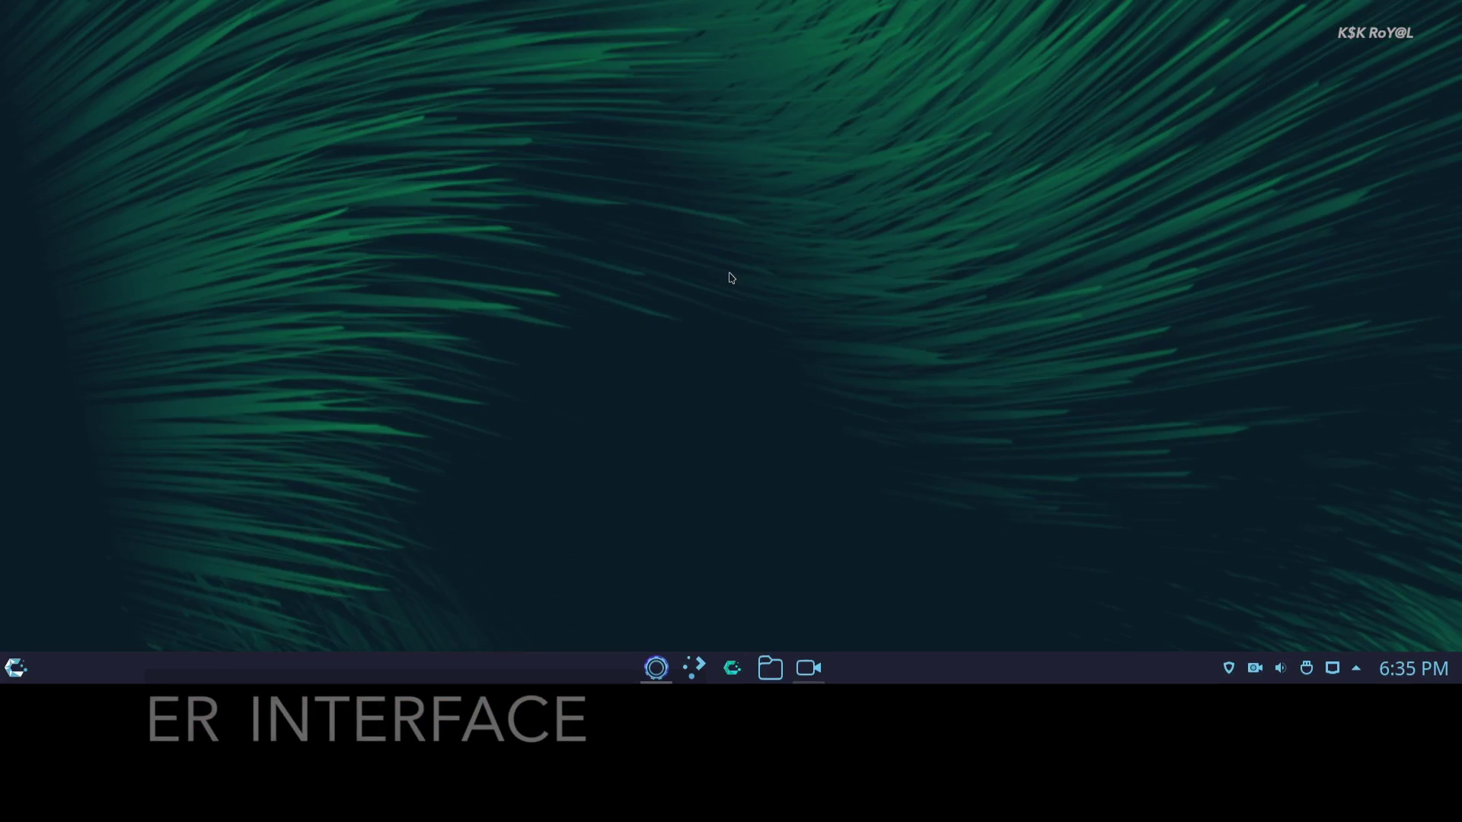
Step: Apply the Emerald global theme, including its desktop and window layout
scroll(350, 328, down, 4)
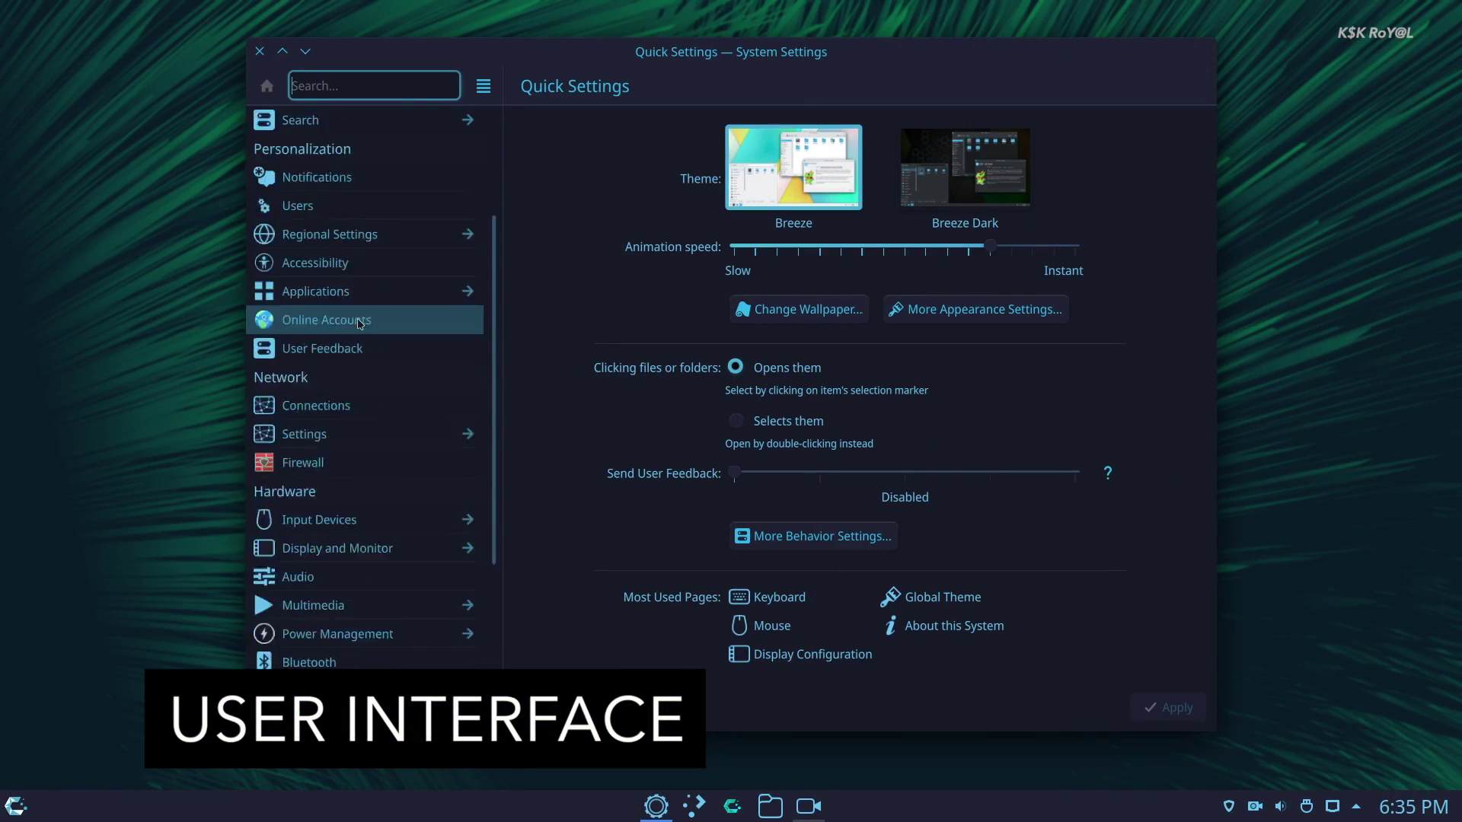
scroll(370, 365, up, 4)
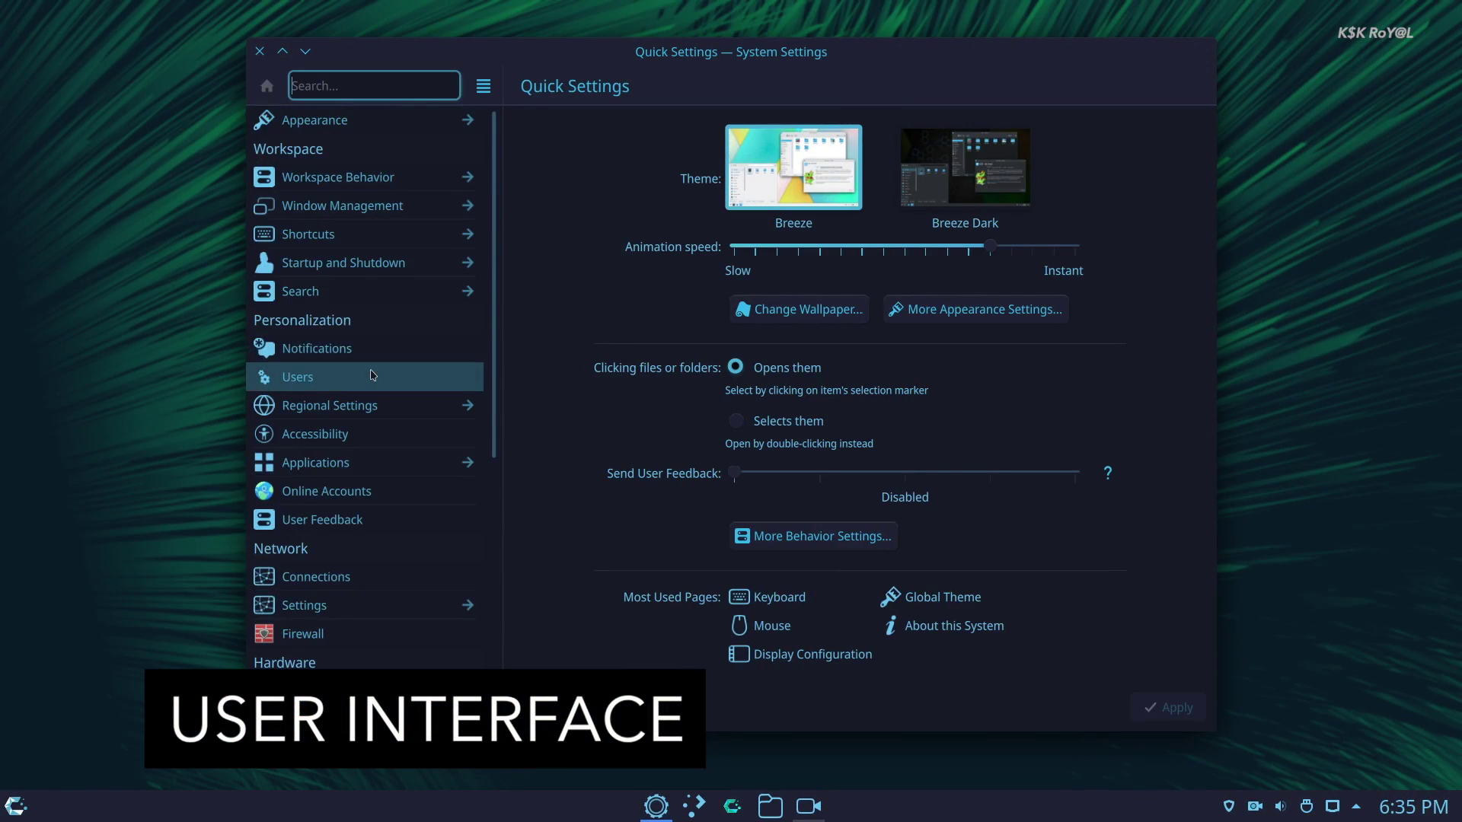
click(416, 123)
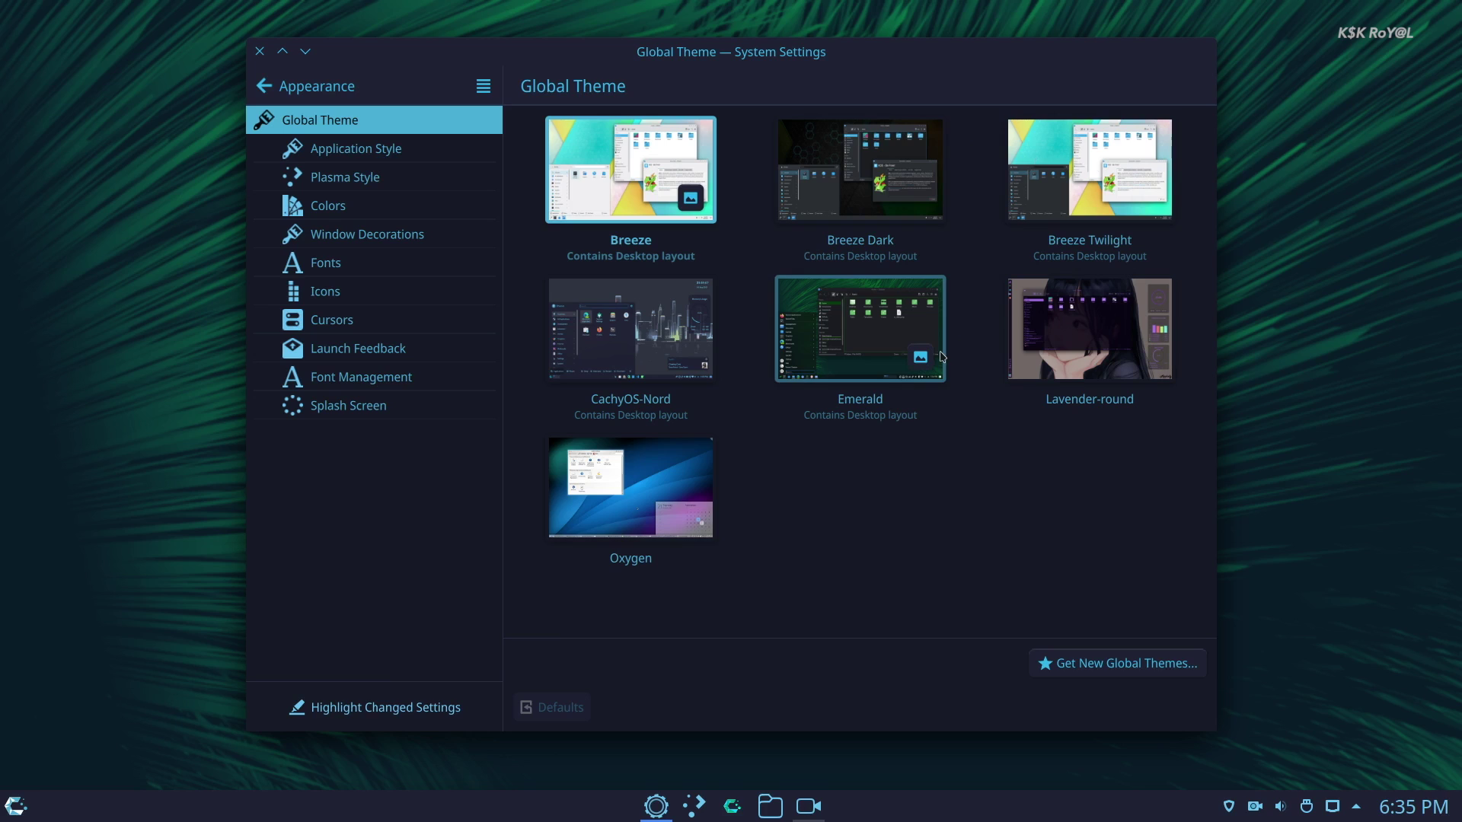
click(891, 304)
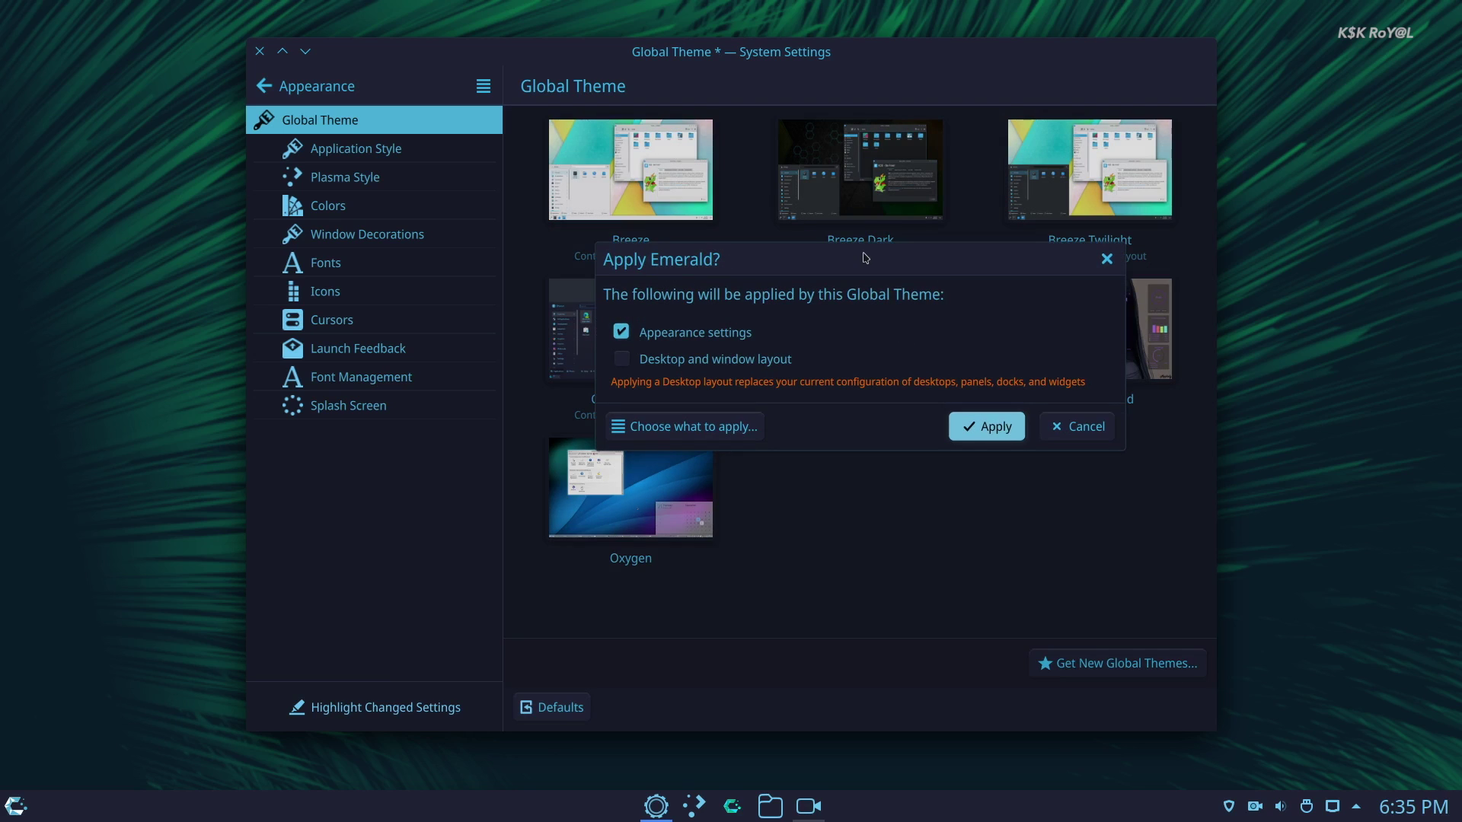
click(632, 363)
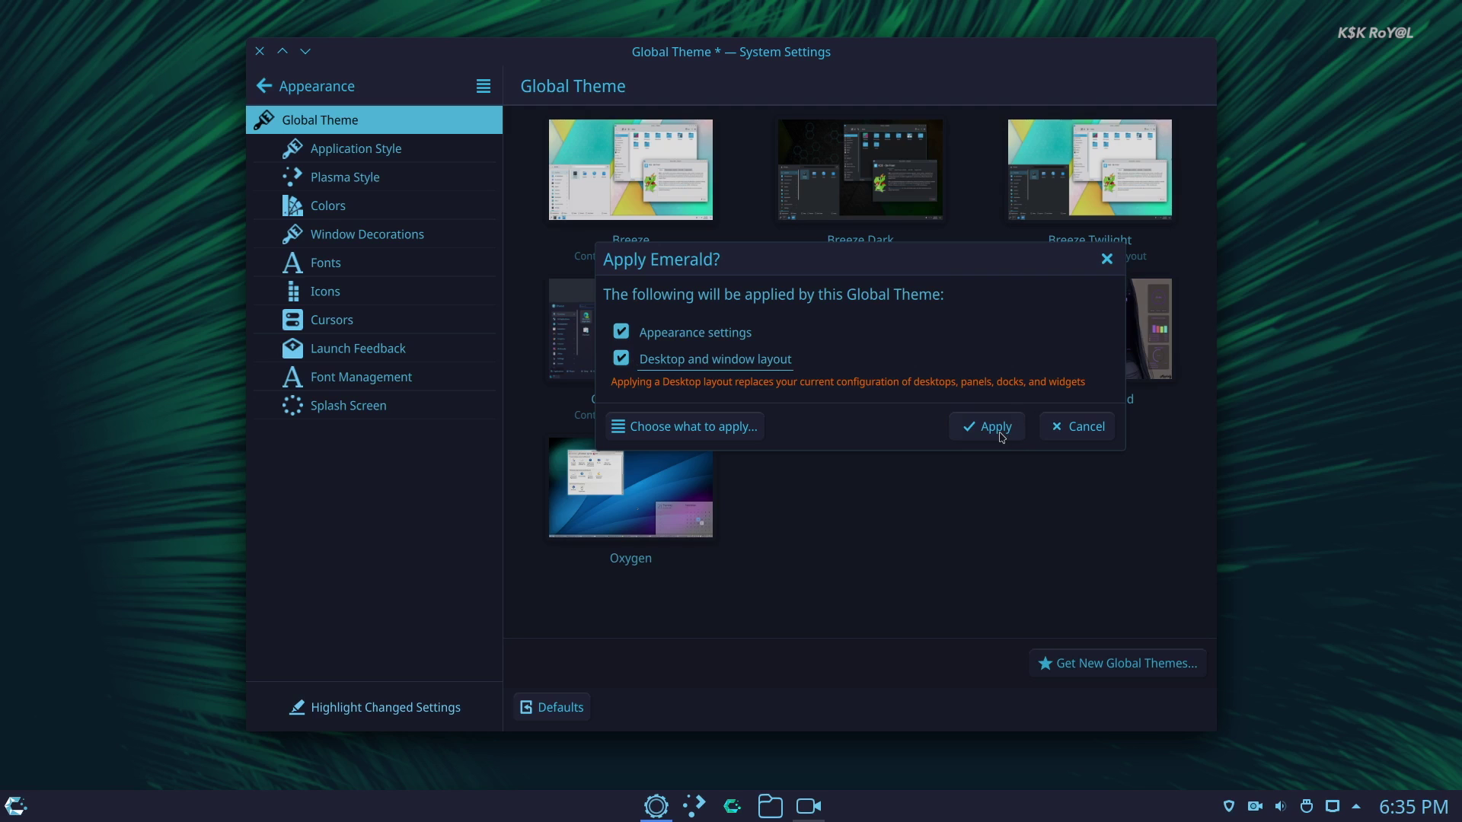
click(997, 428)
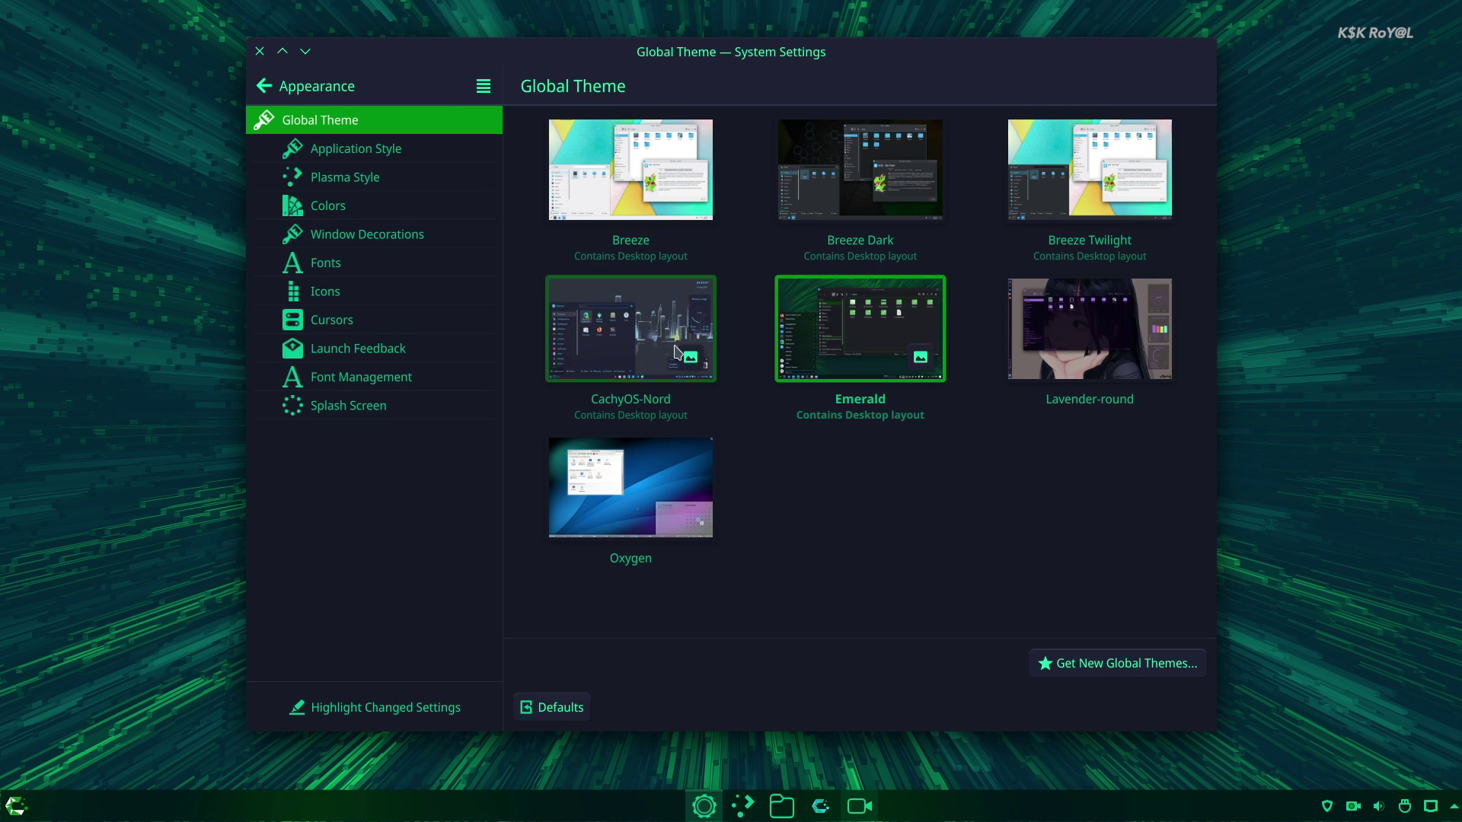
Step: Browse the installed applications list, then apply the Lavender-round global theme
click(17, 804)
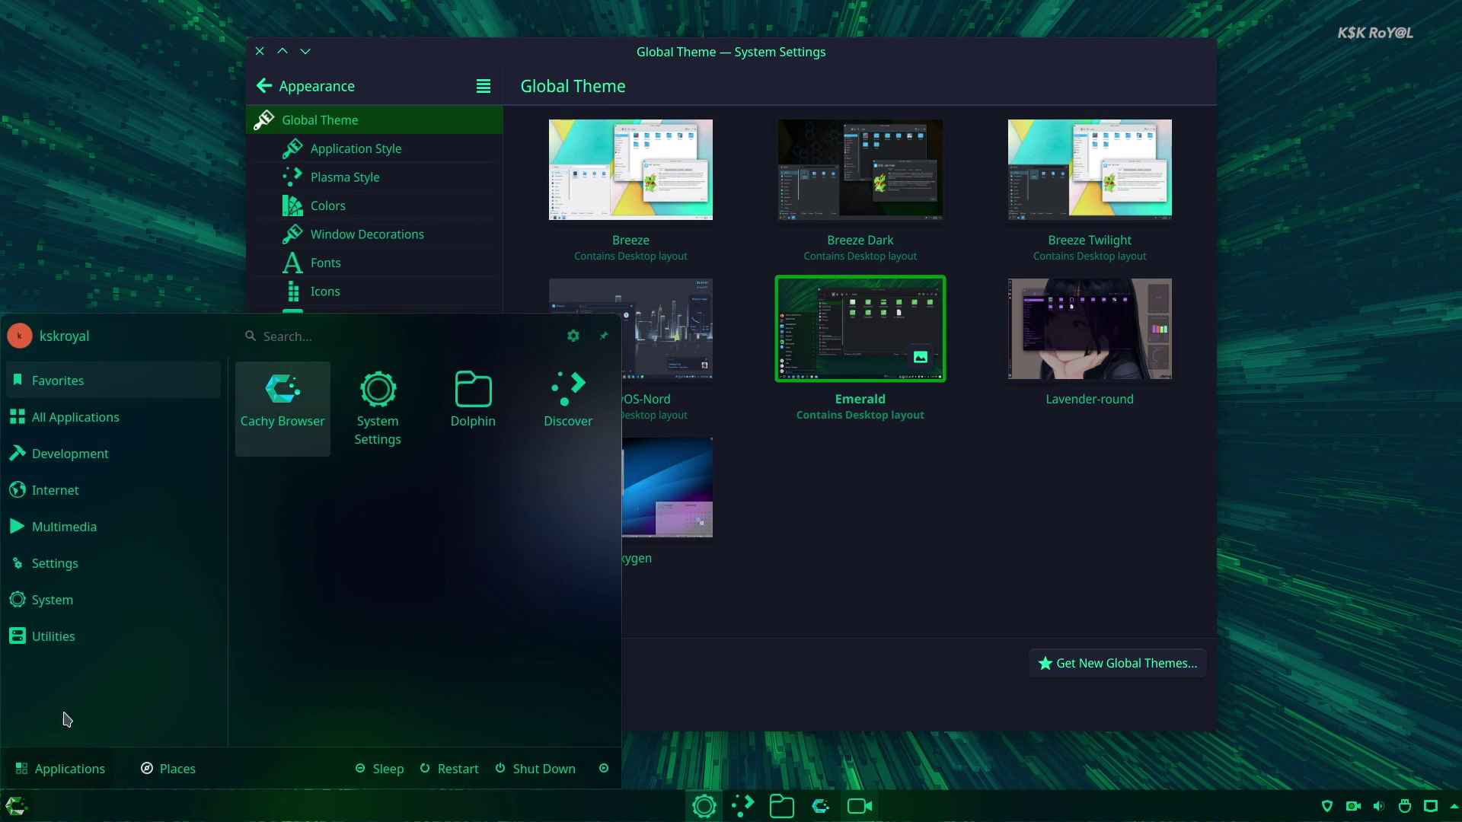
mouse_move(109, 560)
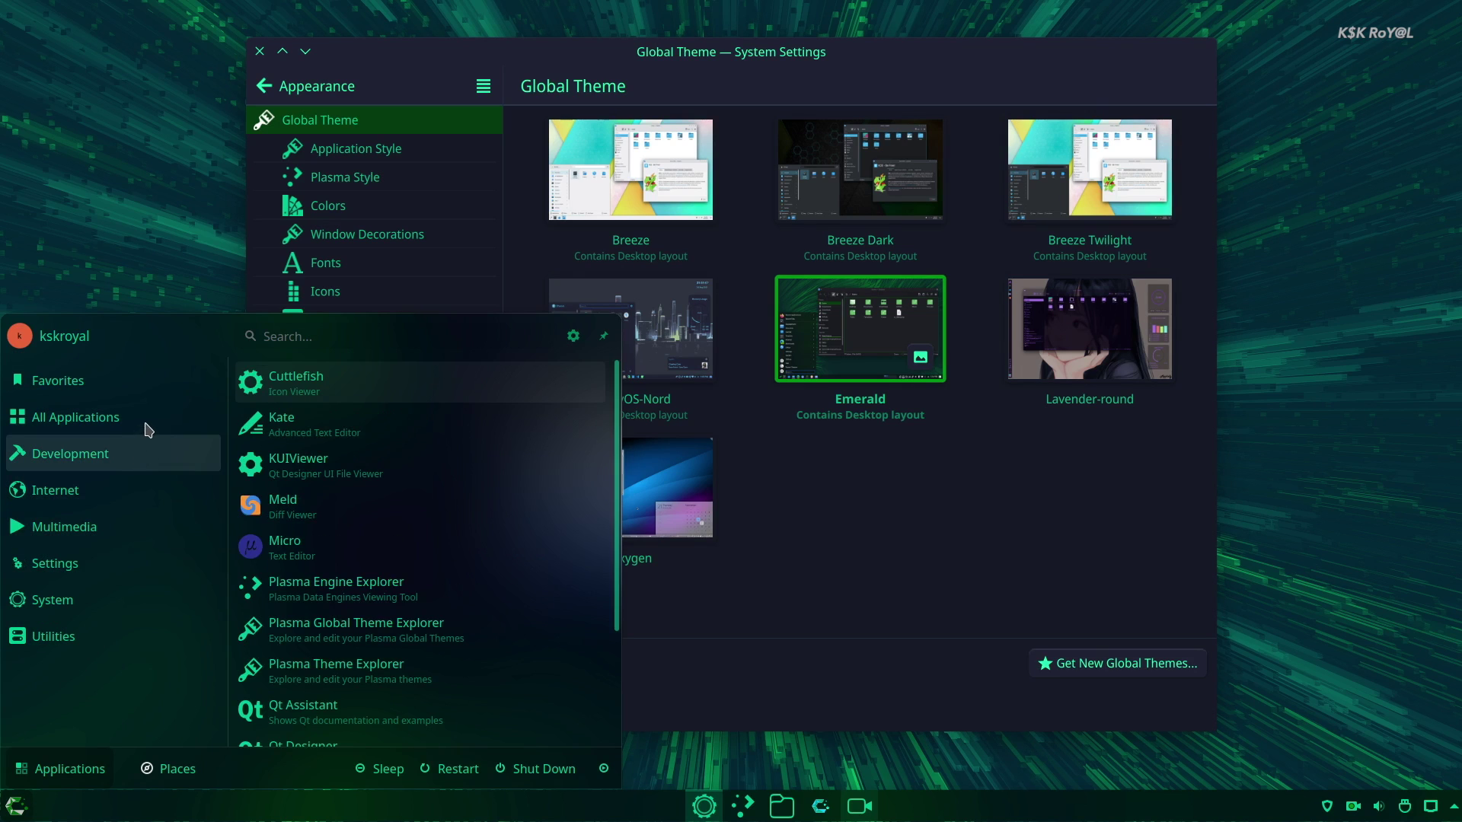
click(1089, 329)
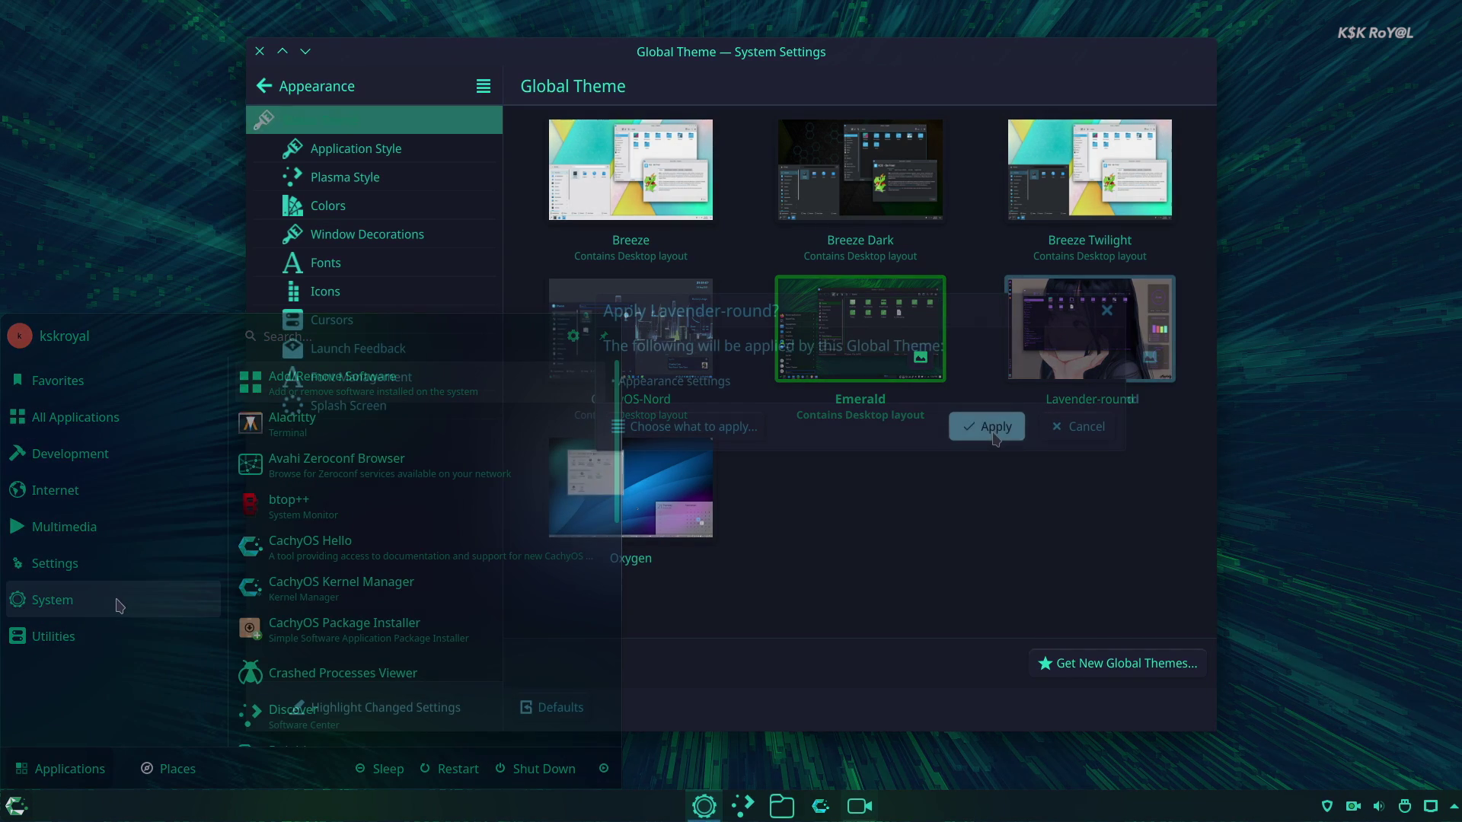
click(995, 421)
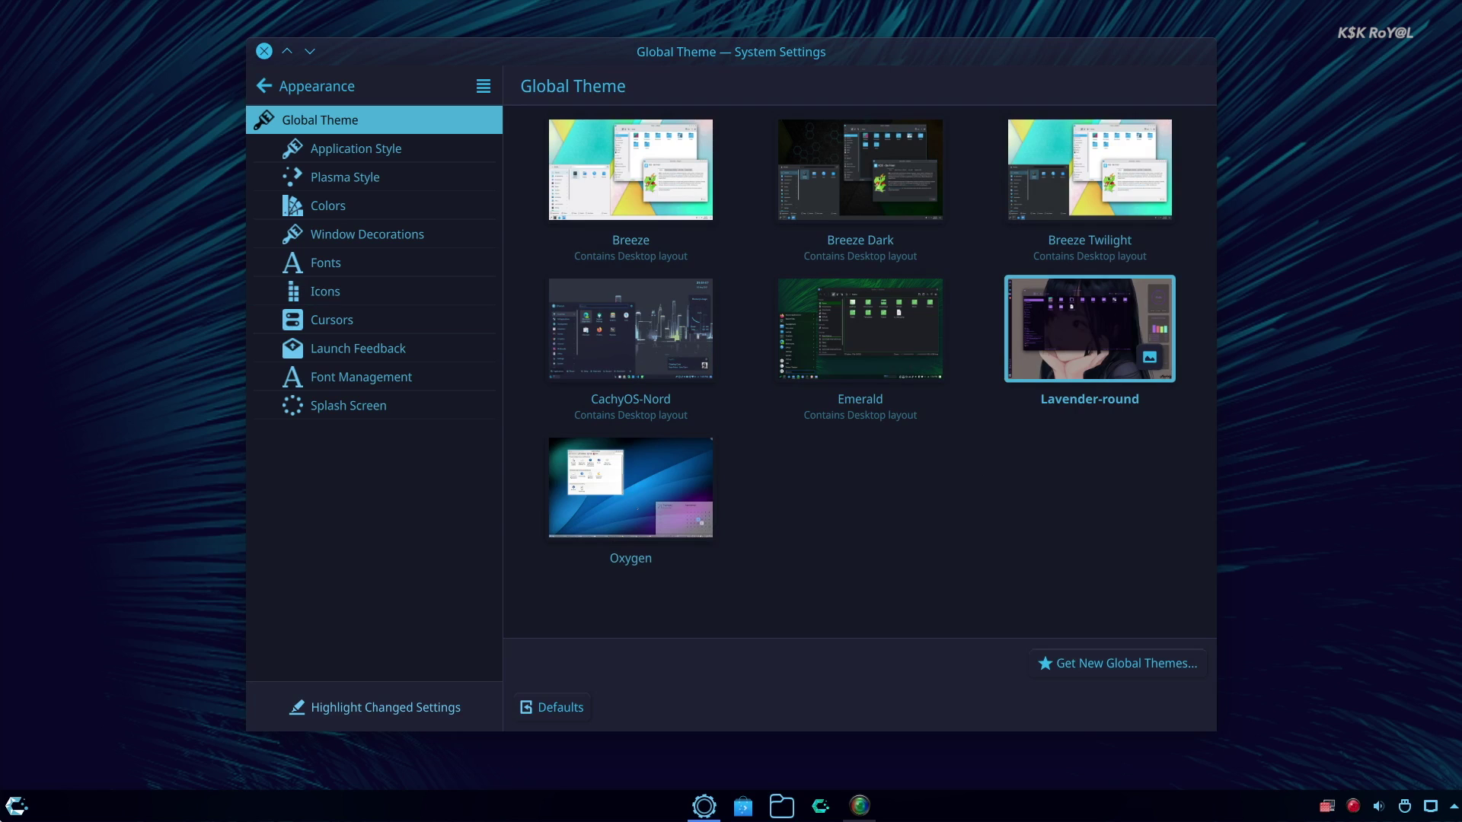
Step: Switch back to the Emerald global theme with its desktop and window layout
click(16, 805)
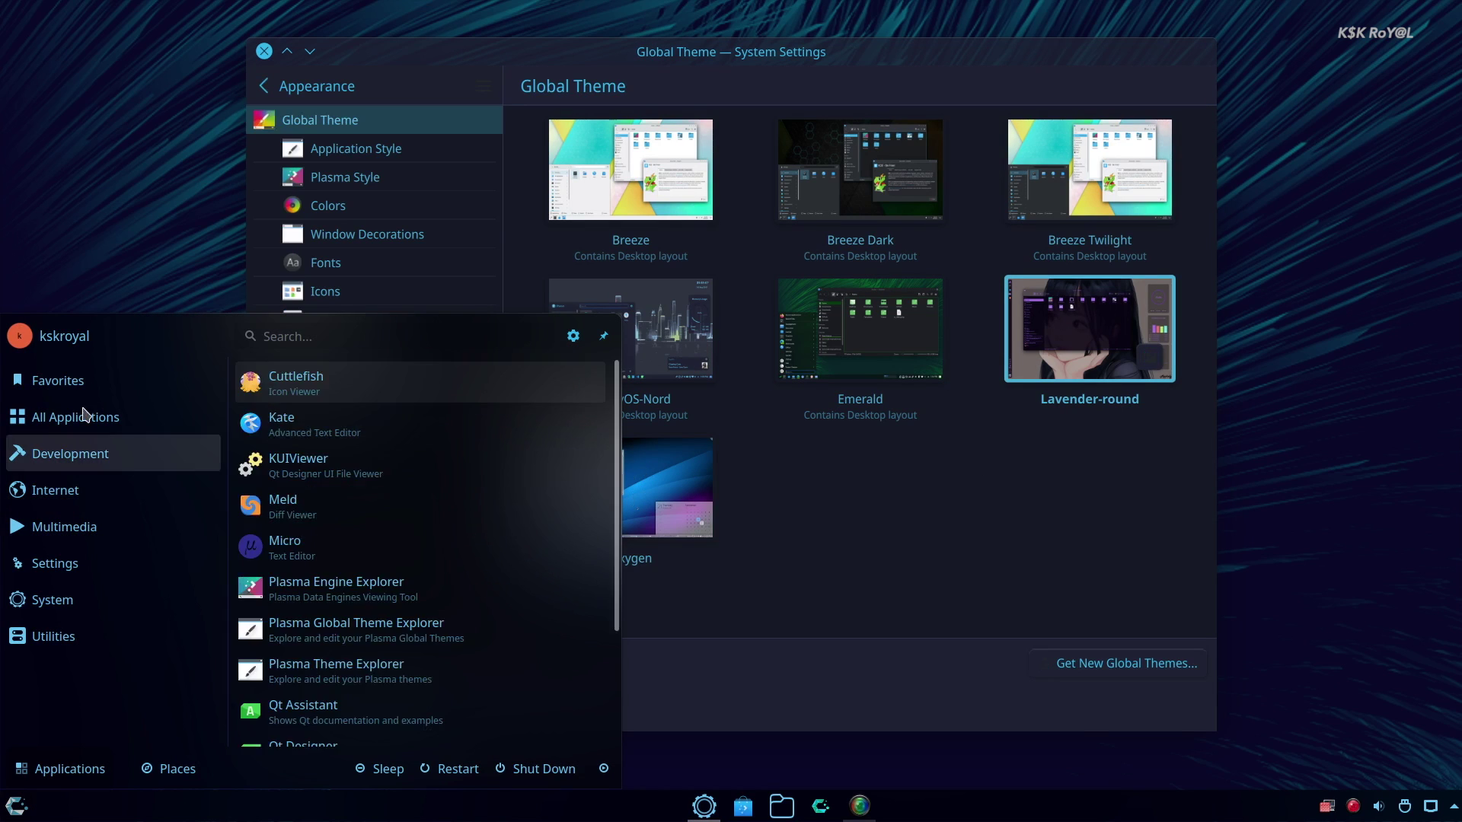
click(989, 587)
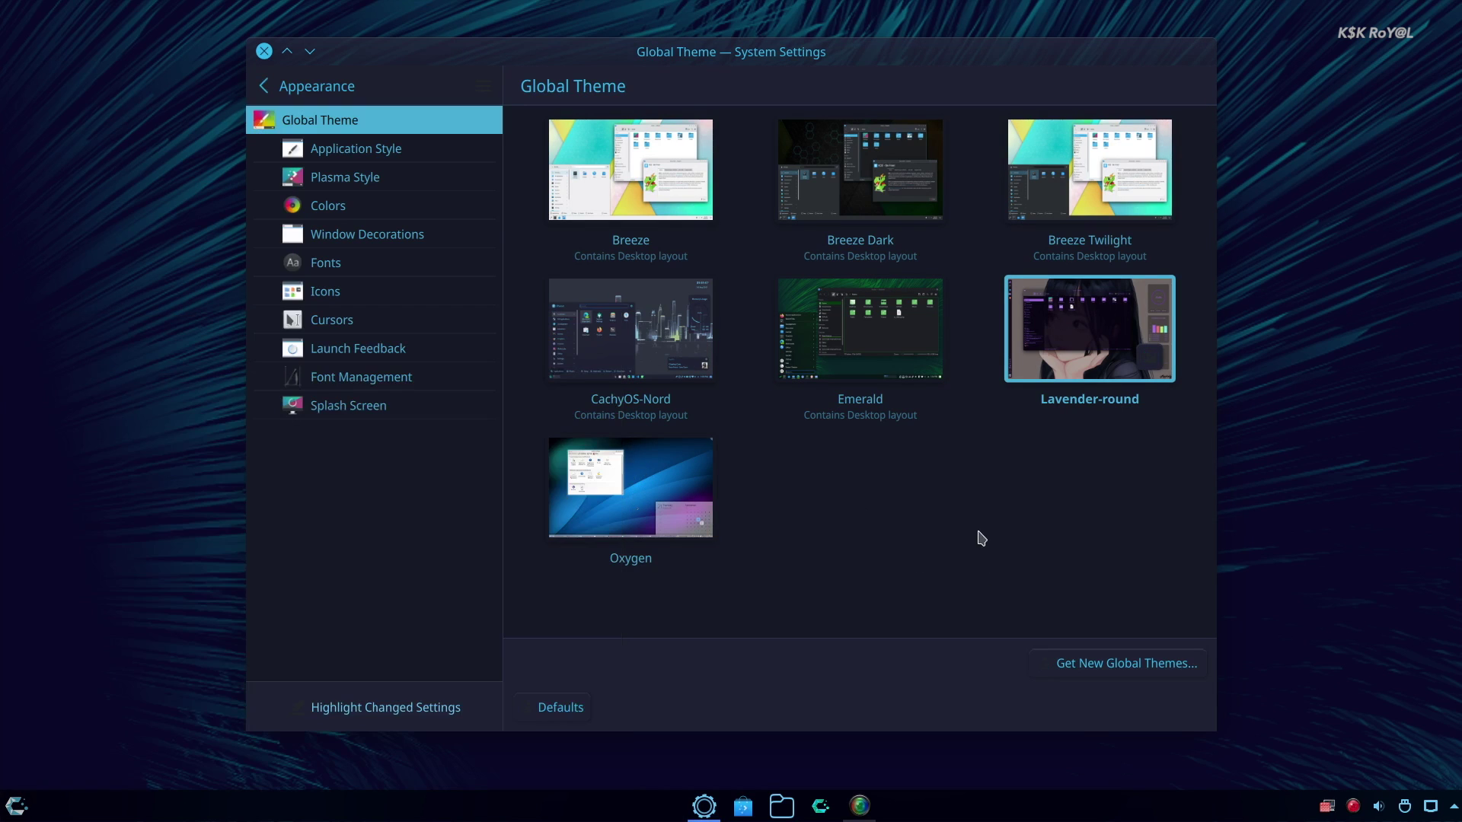
click(835, 306)
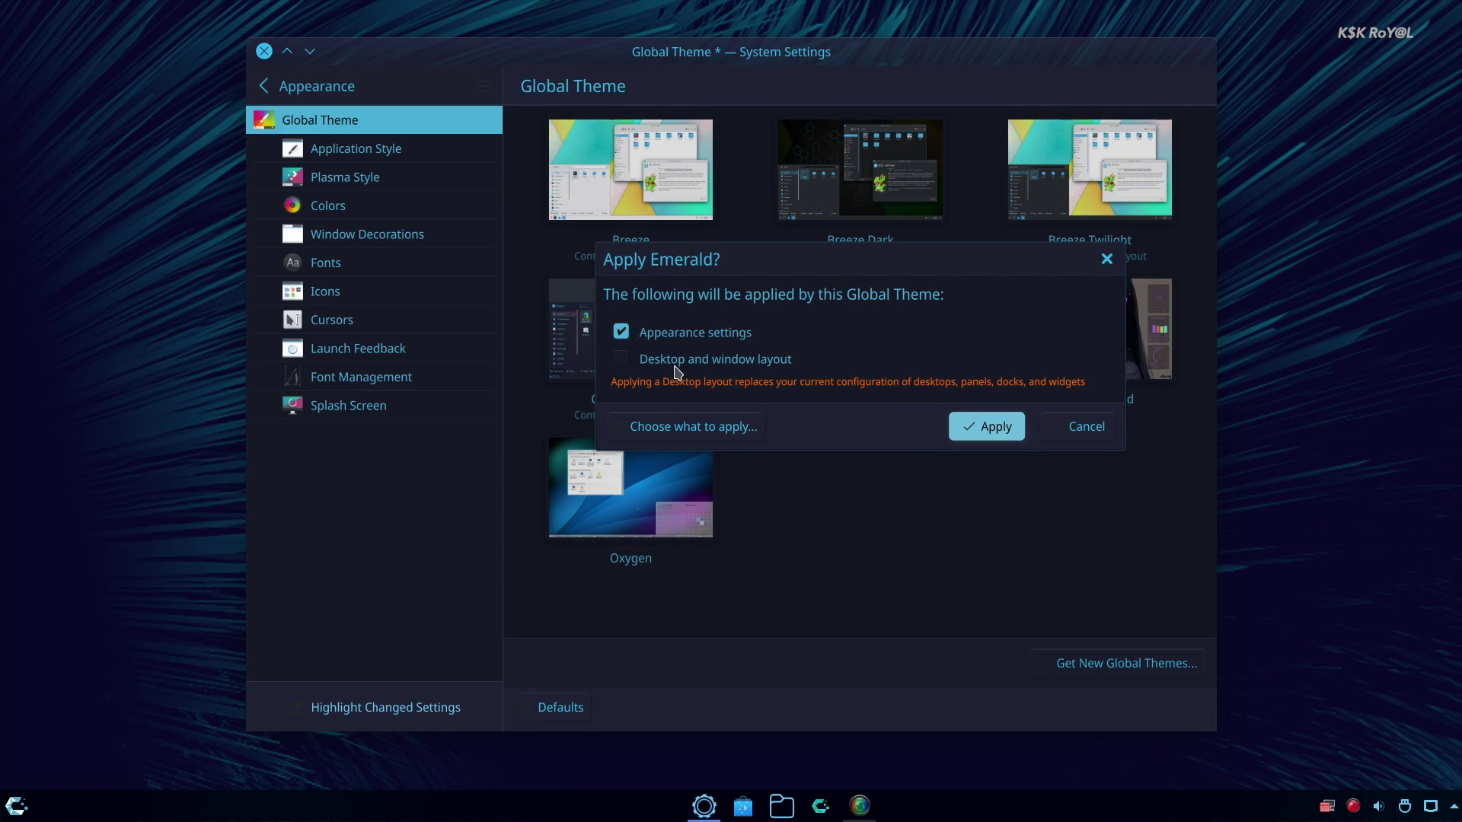
click(677, 360)
click(998, 431)
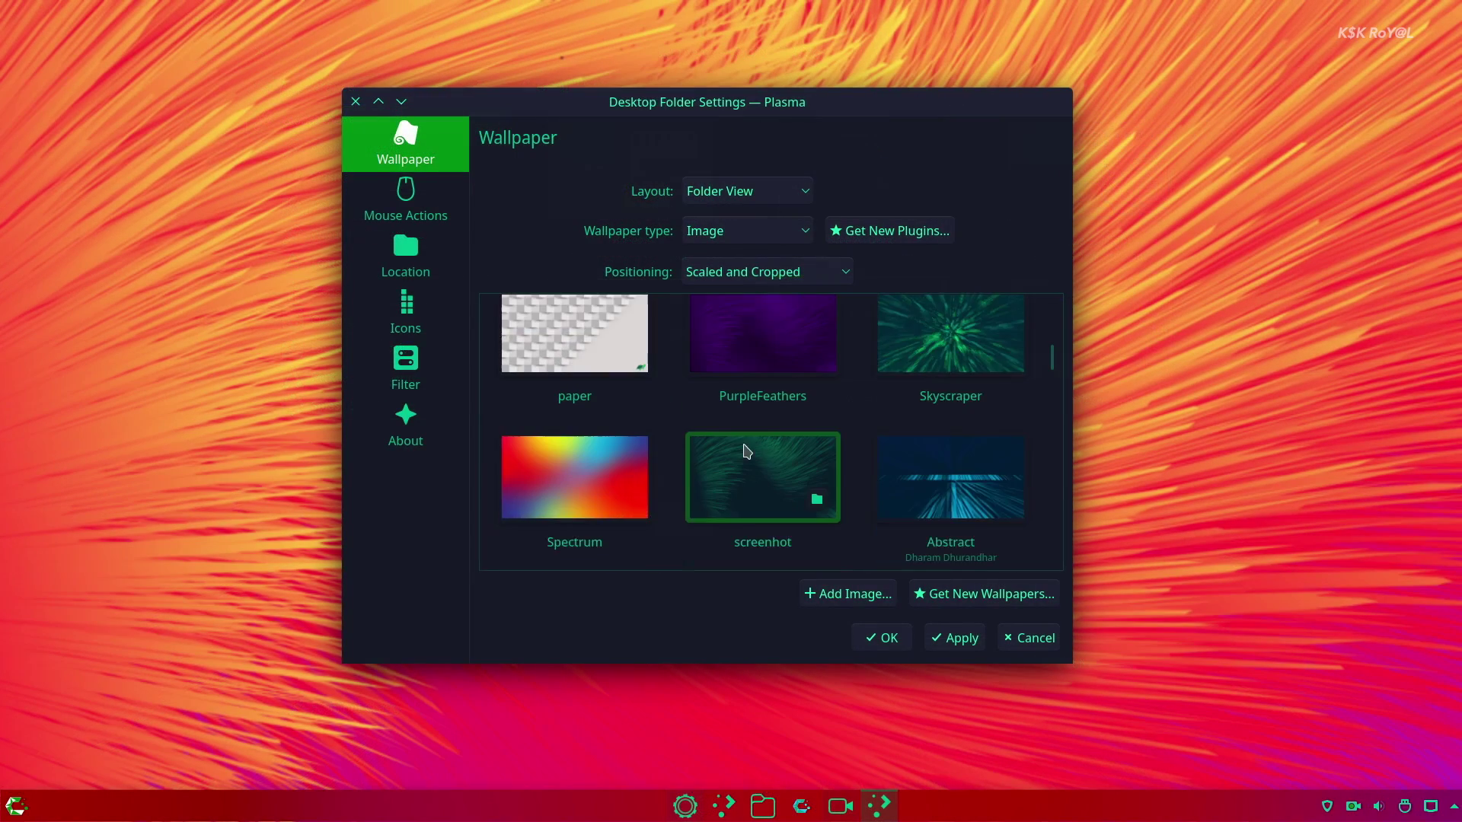
Step: Preview the Spectrum, PurpleFeathers and Metal wallpapers, settling on Spectrum
click(617, 456)
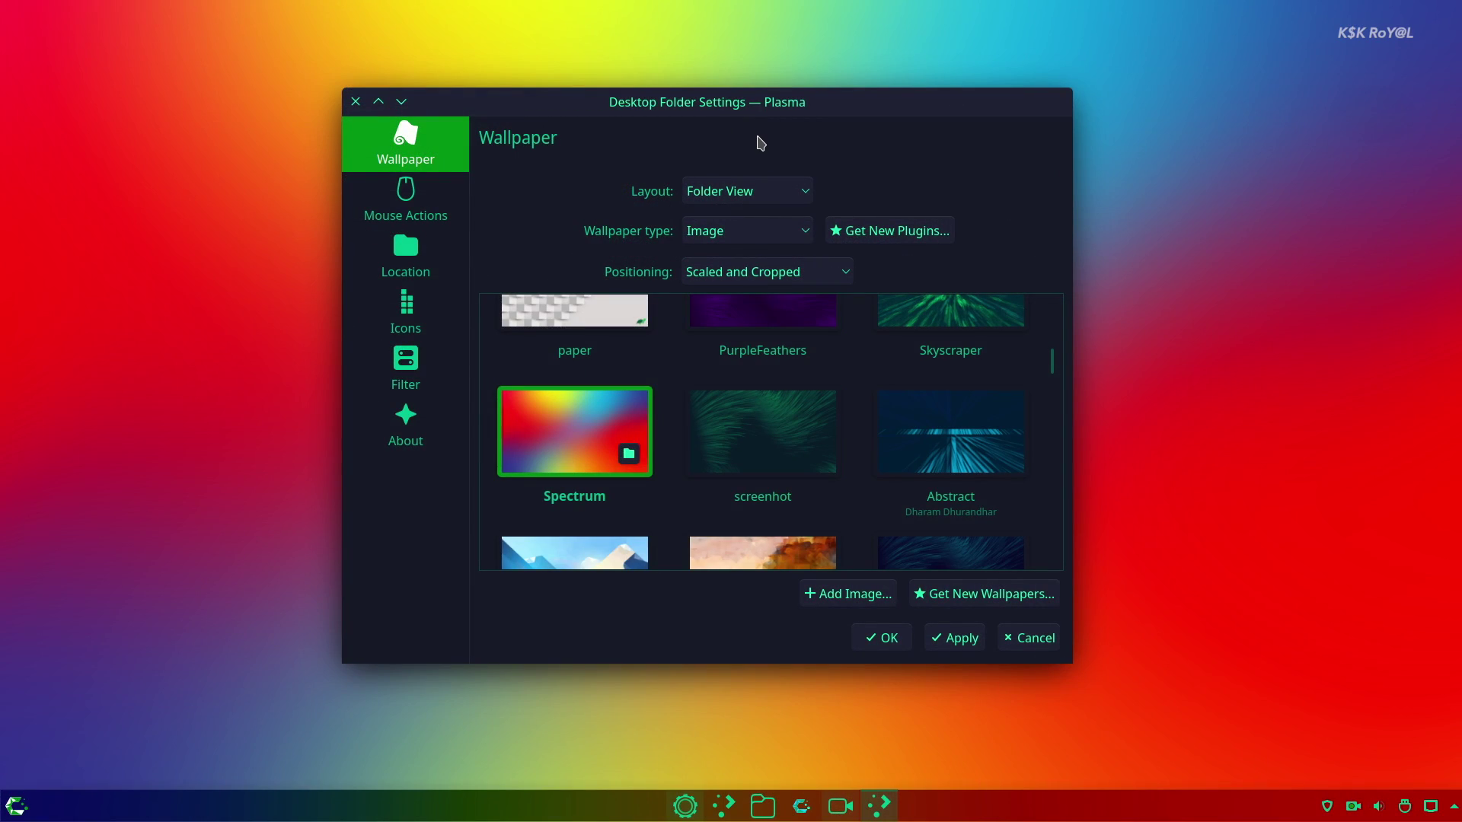
scroll(861, 378, up, 2)
click(737, 412)
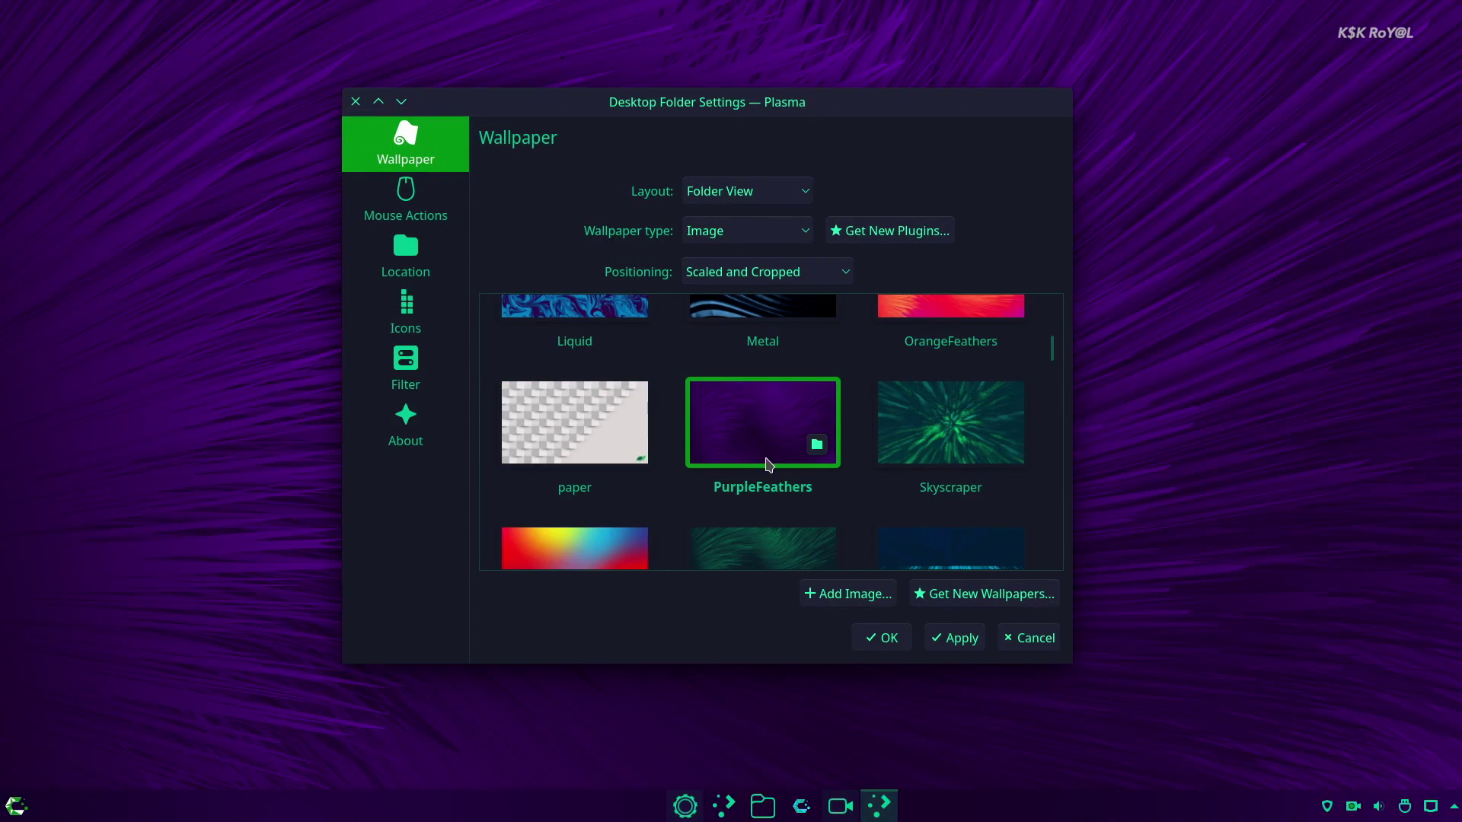
scroll(767, 464, up, 3)
click(768, 491)
scroll(848, 482, down, 3)
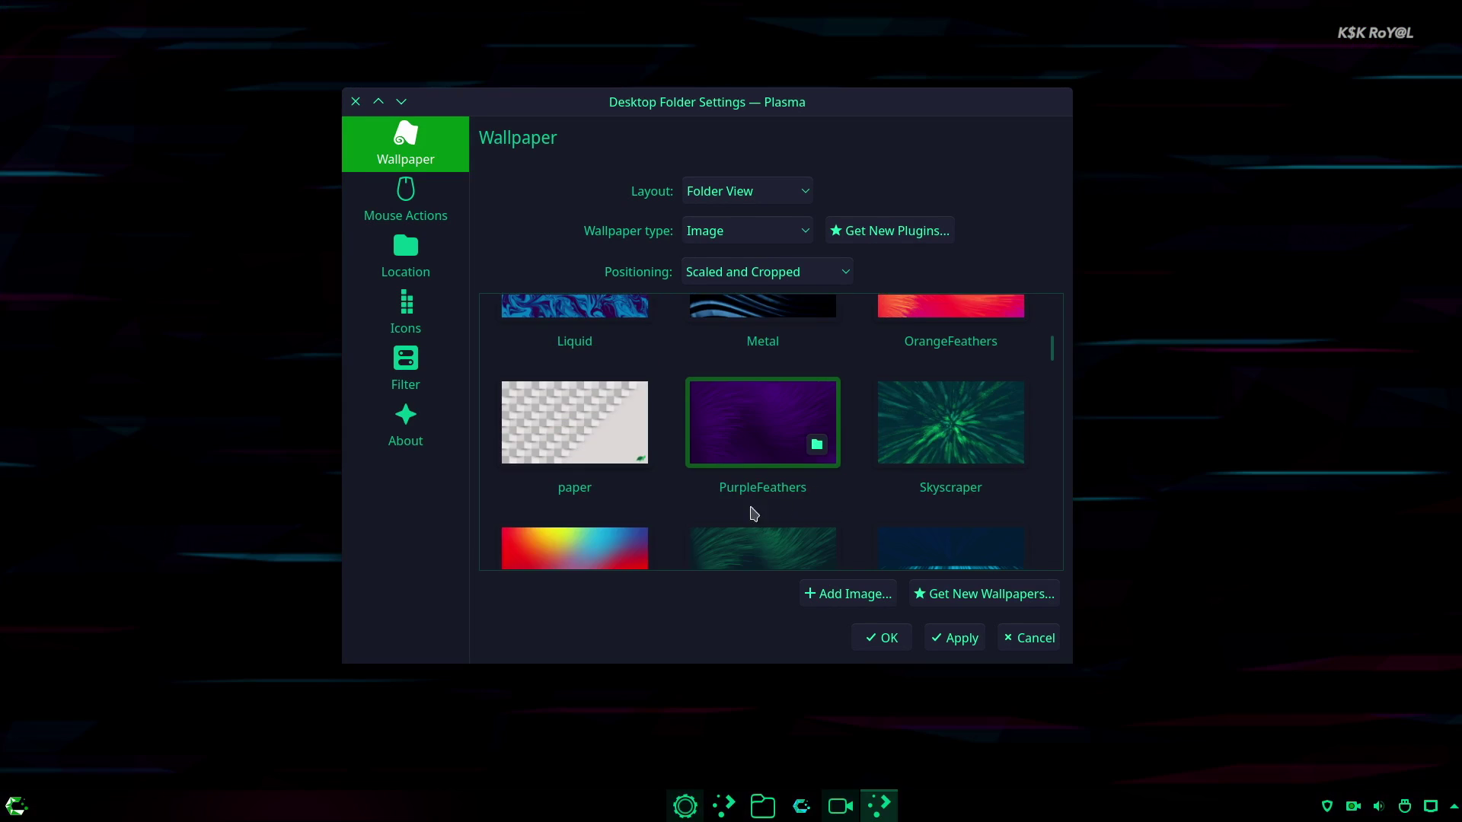
scroll(753, 514, down, 2)
click(624, 430)
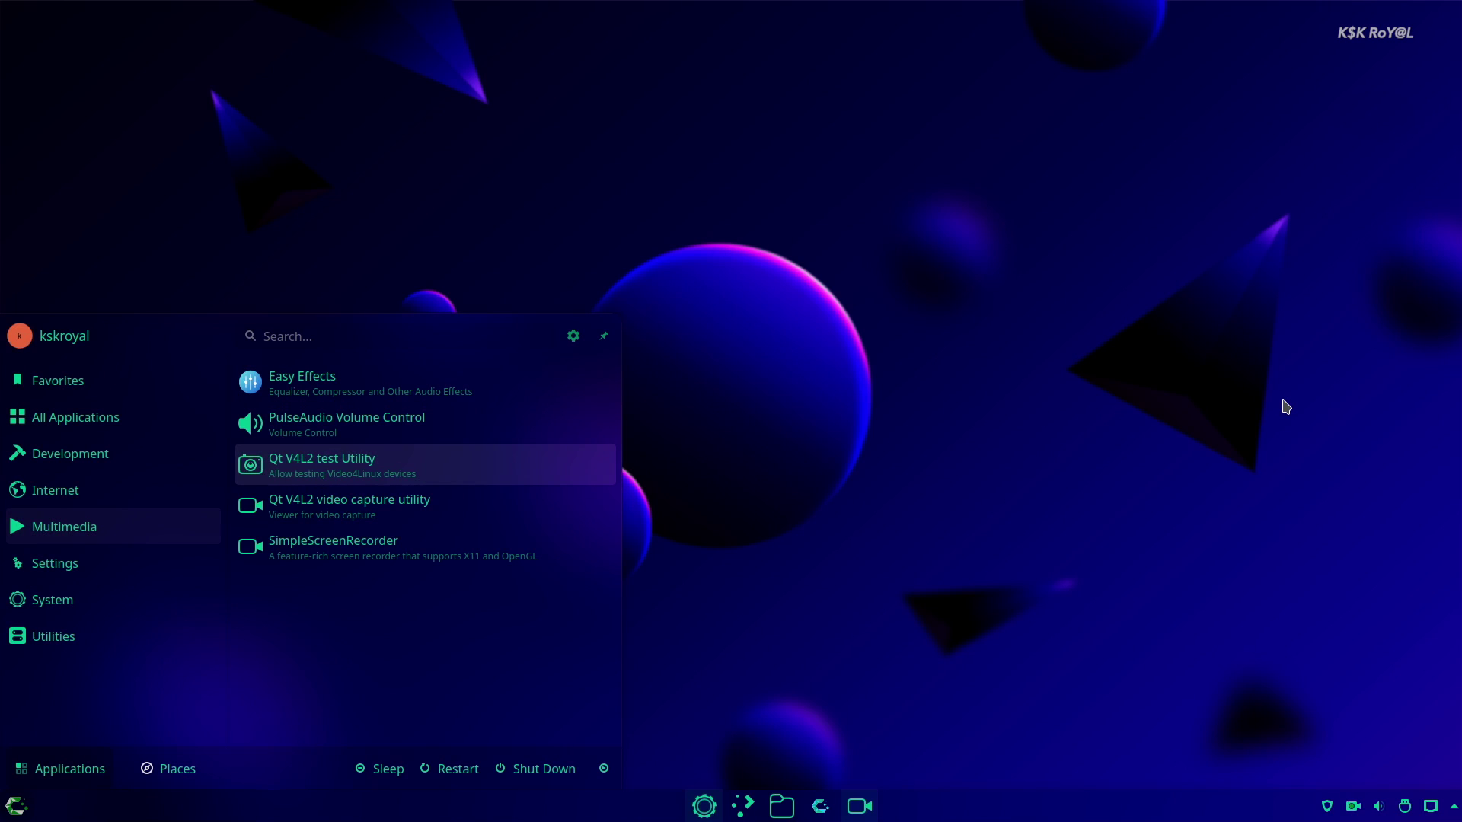
Step: Close the application list and check the wired connection in the tray network applet
click(1285, 406)
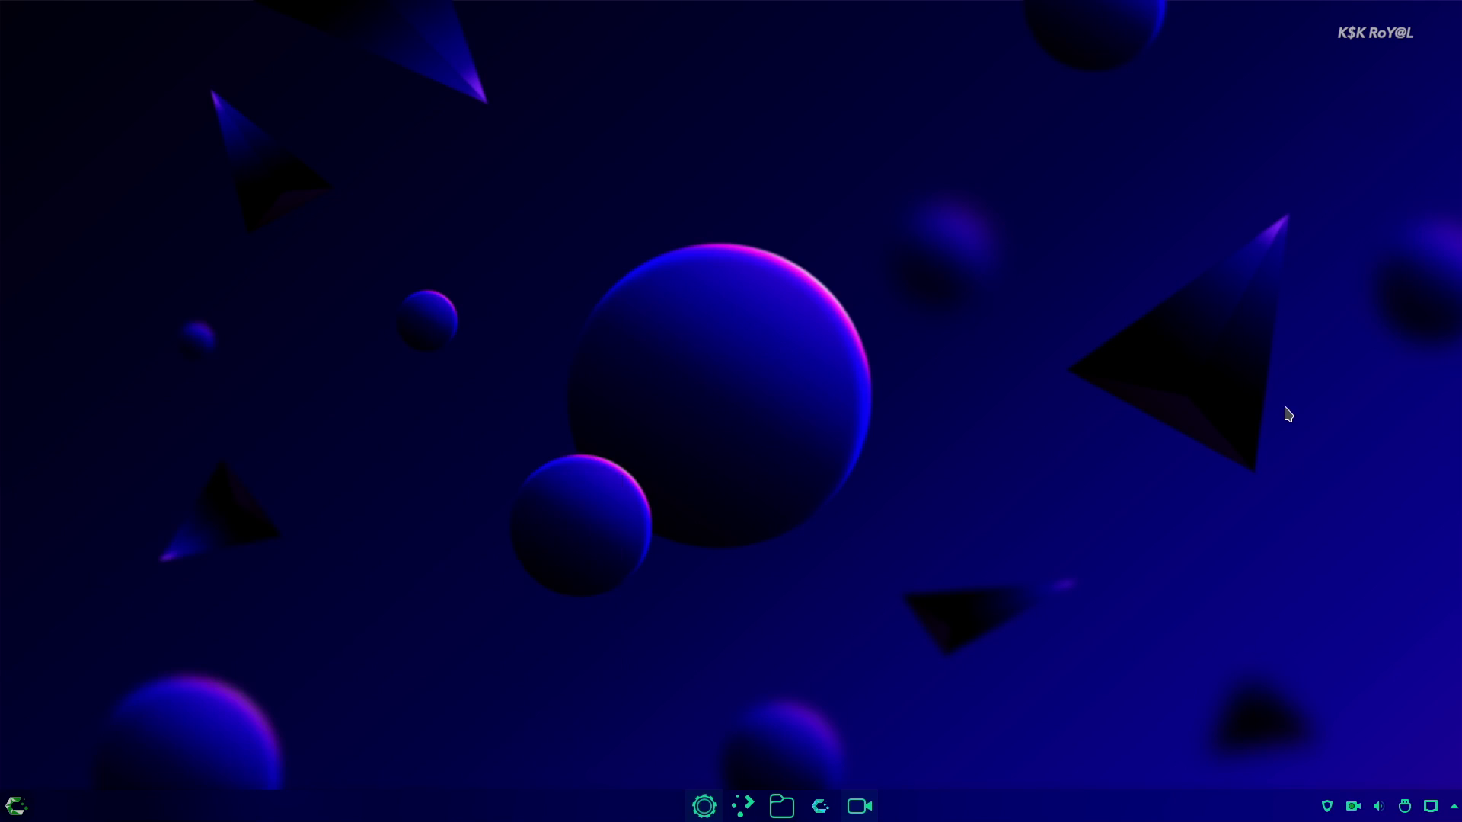
click(1431, 806)
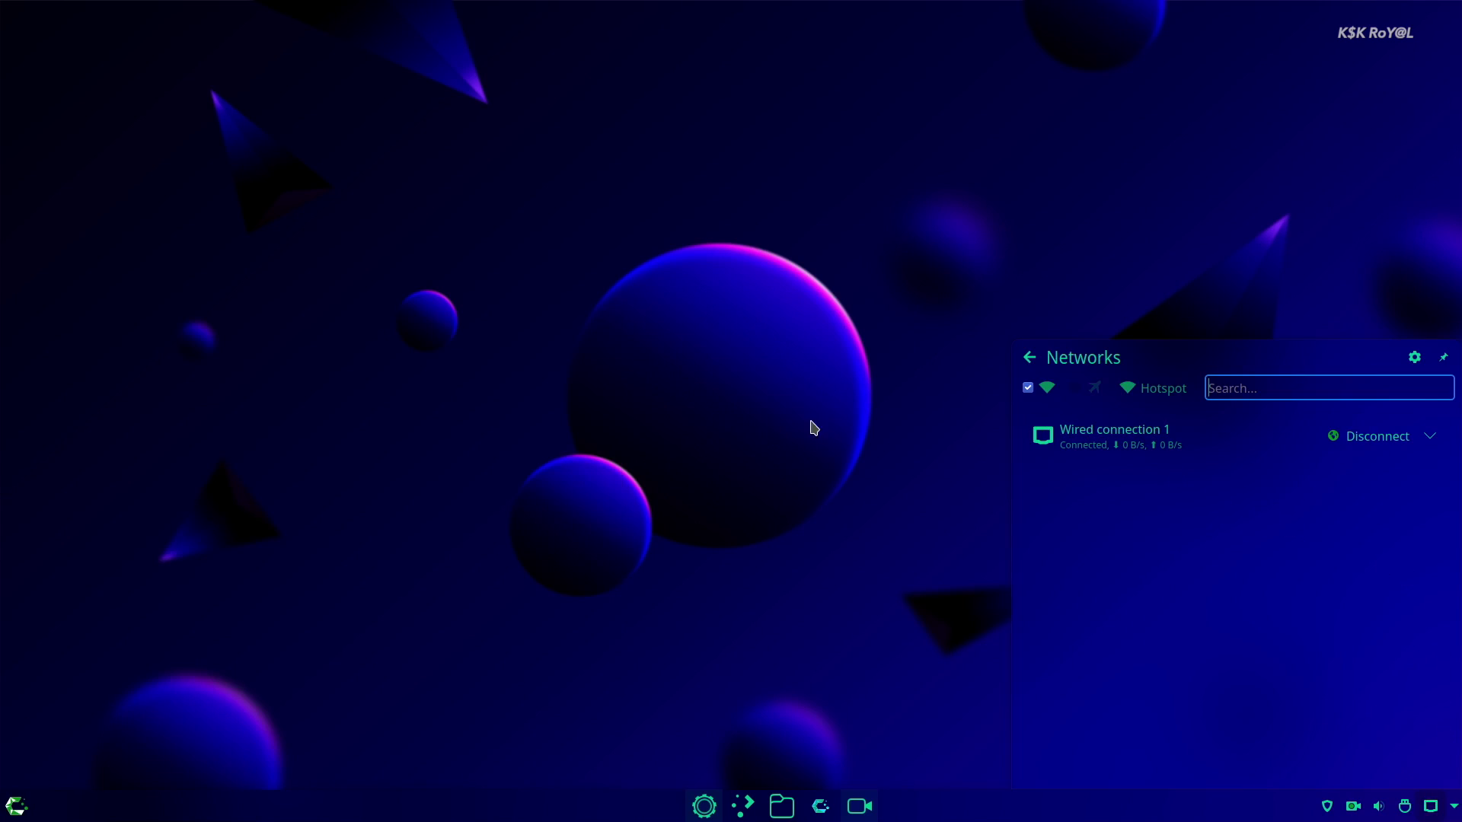
click(794, 496)
Step: Open the wallpapers folder, then browse the launcher's Development, Internet and Settings categories
click(780, 803)
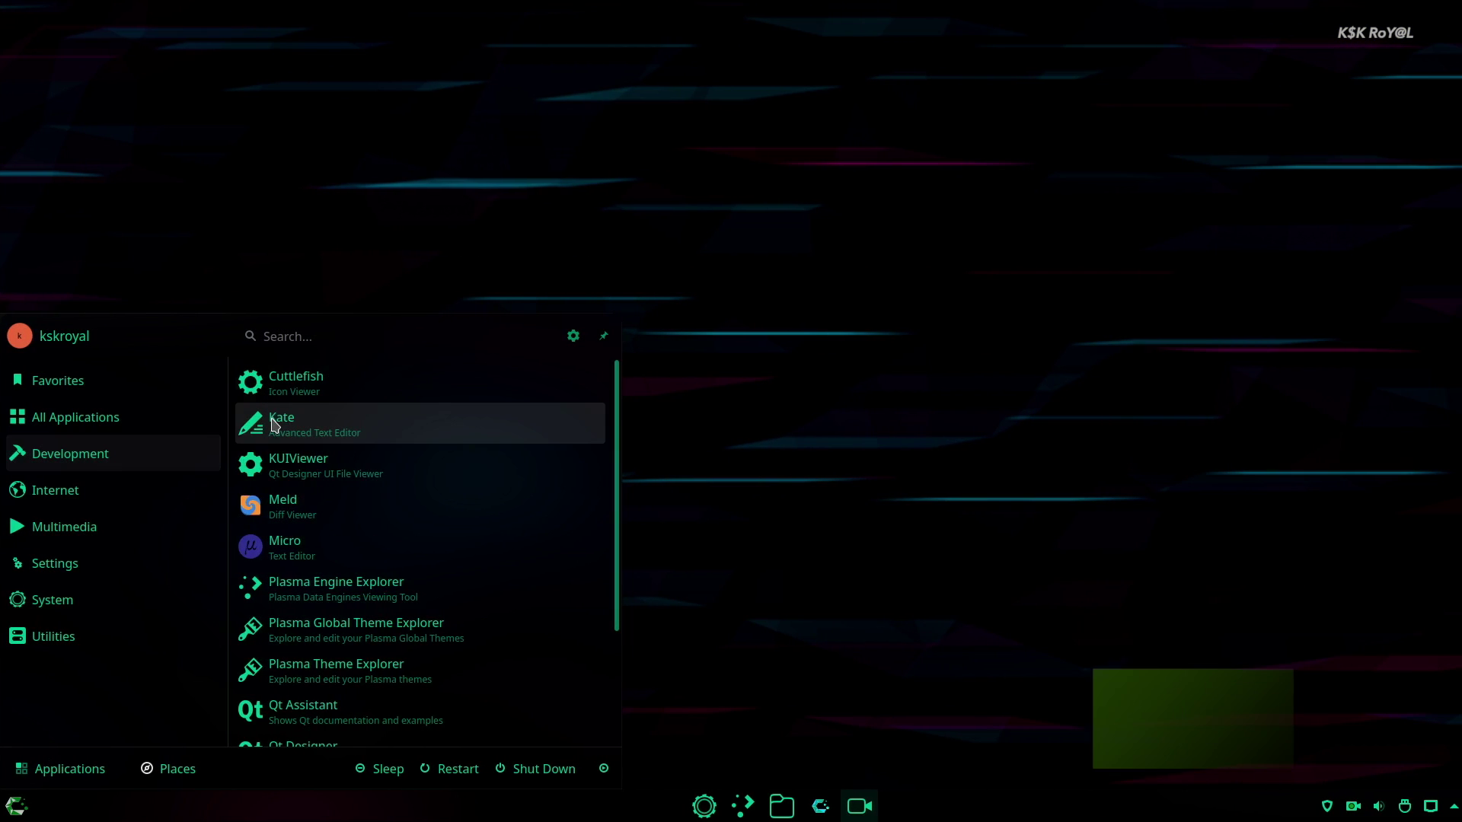
scroll(306, 468, down, 1)
scroll(288, 525, down, 3)
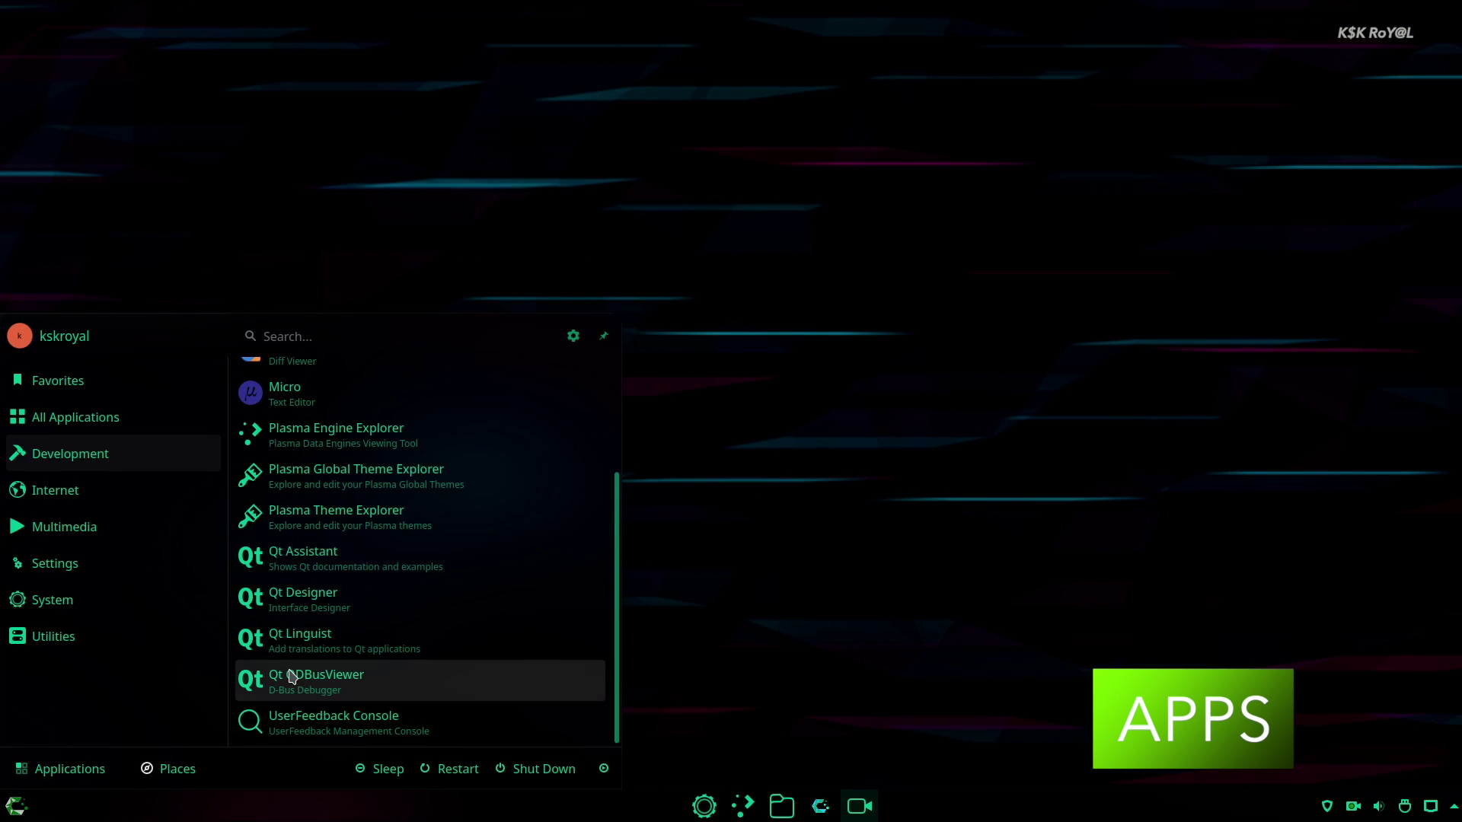
scroll(304, 578, up, 4)
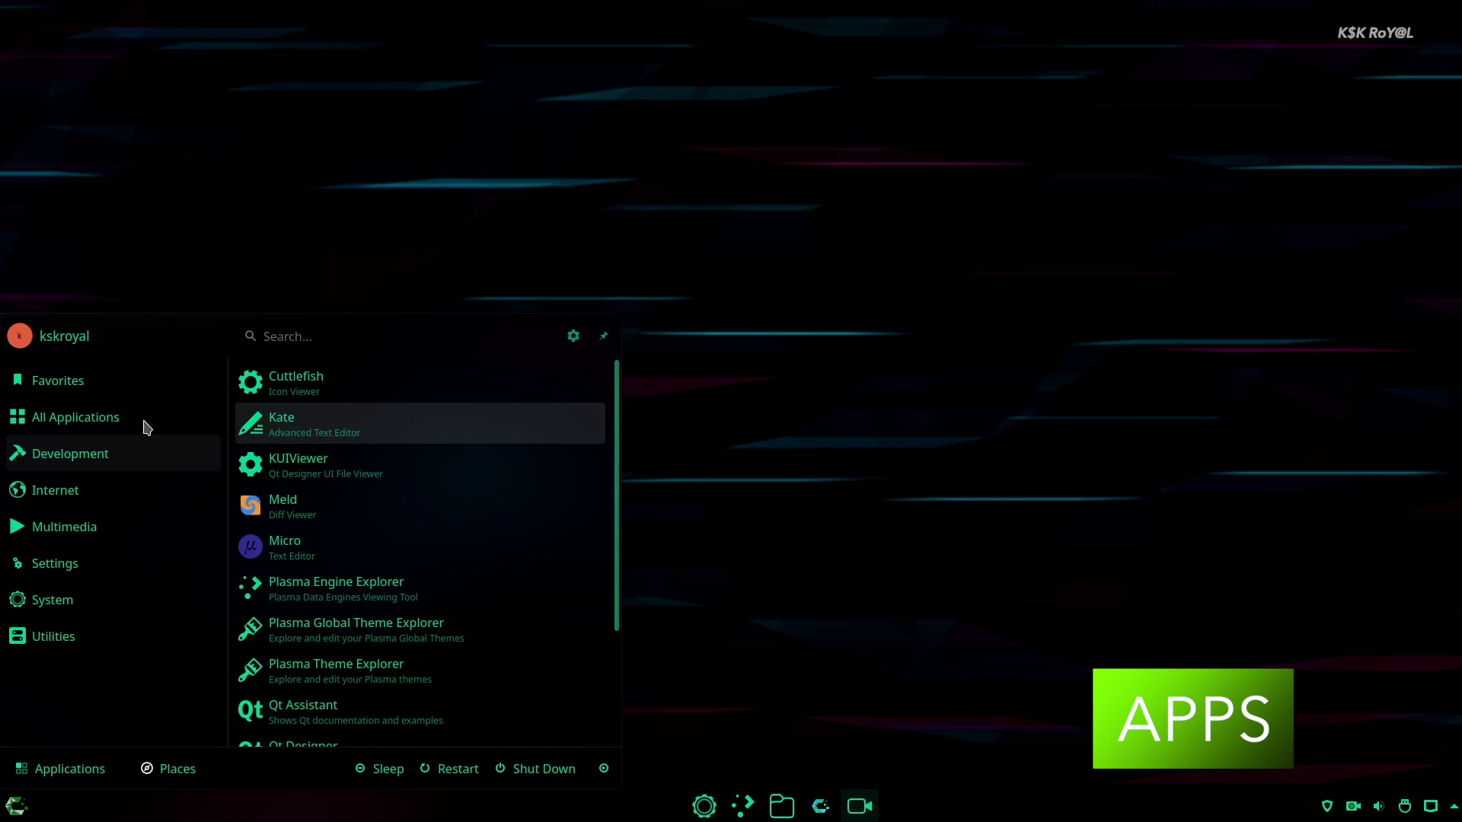
mouse_move(108, 489)
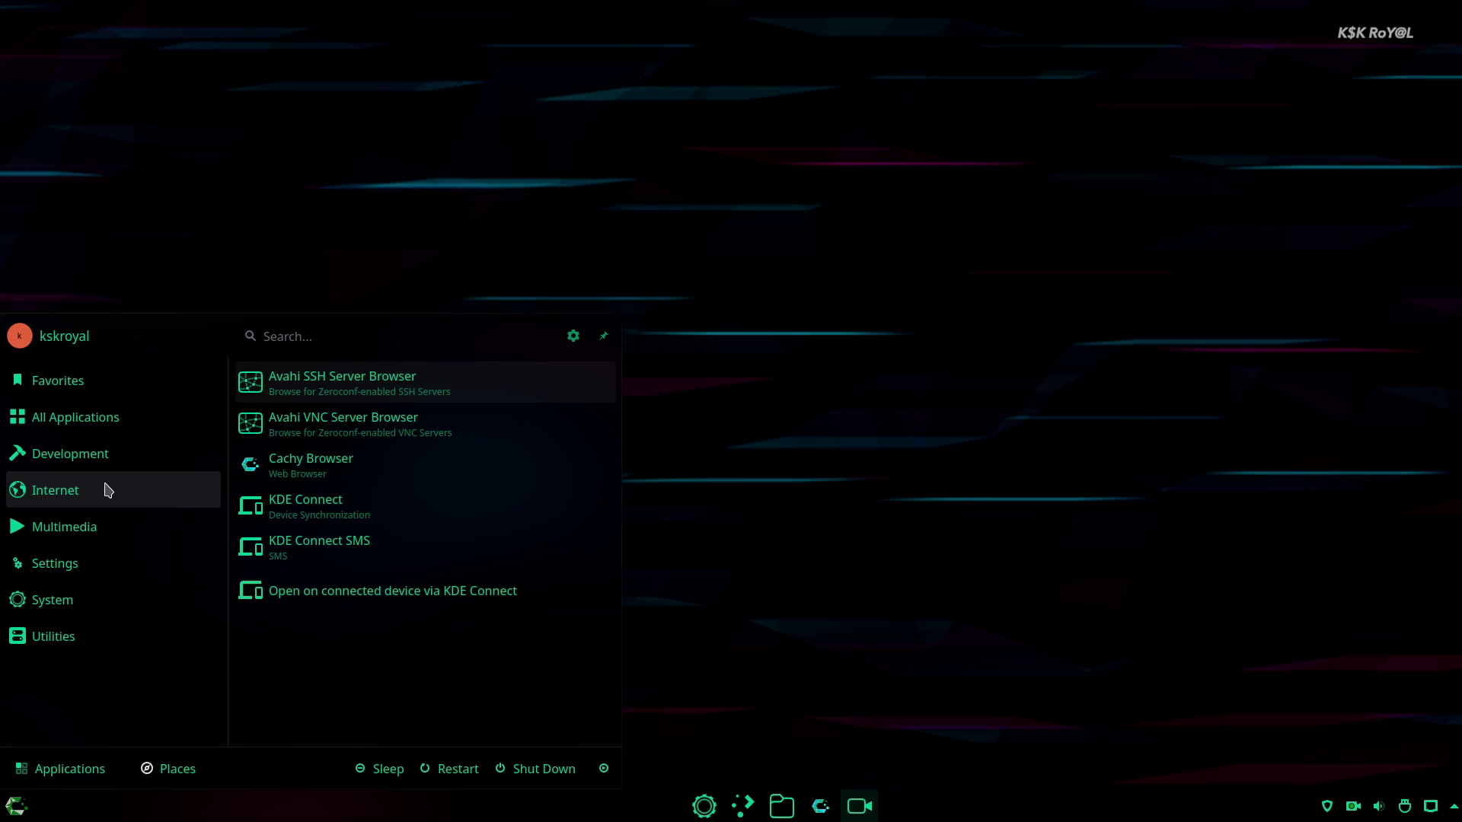
mouse_move(113, 569)
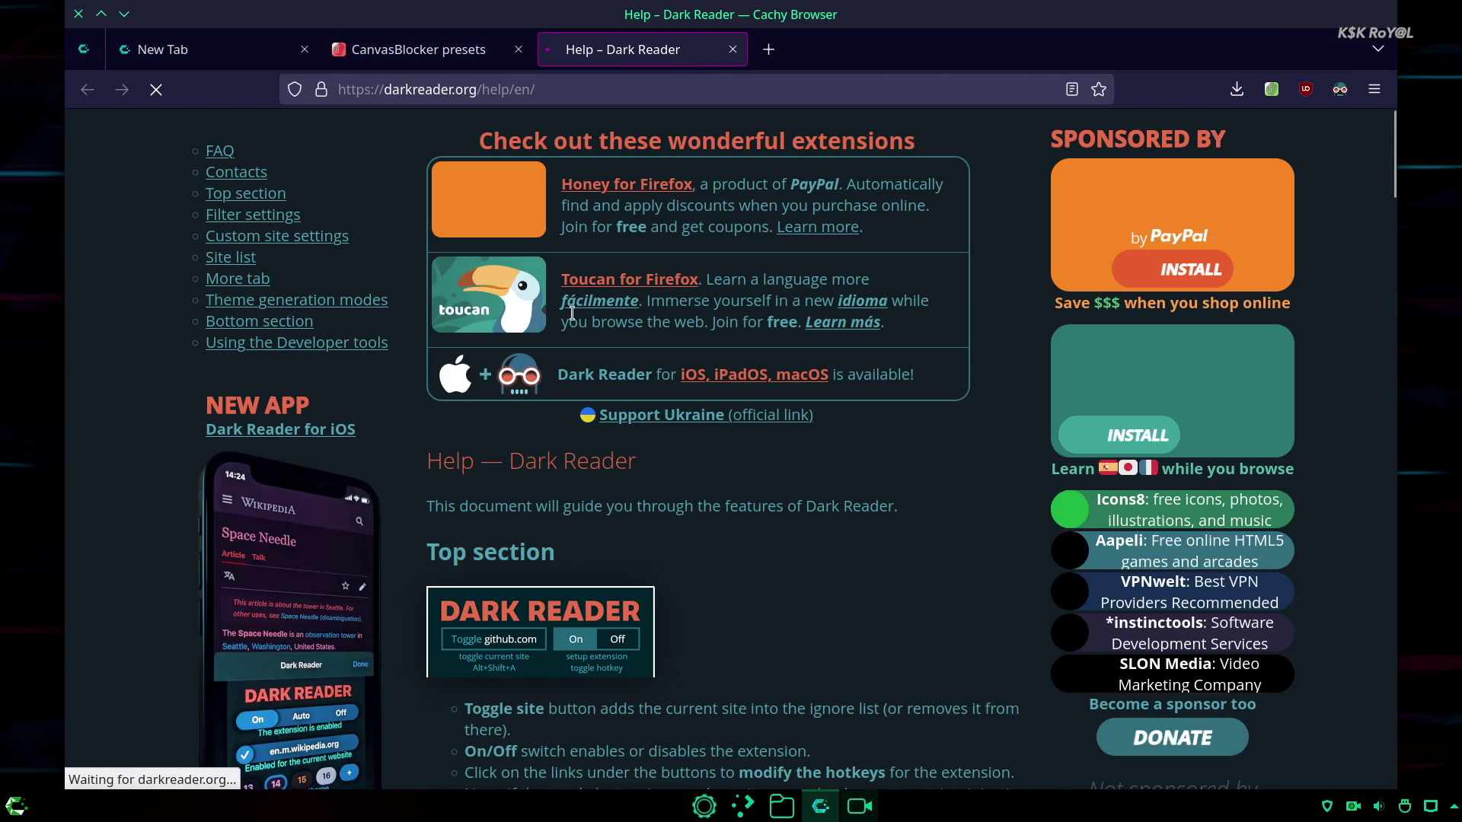
Step: Switch to the blank tab, look through the main menu's More tools, and scroll the page
click(179, 51)
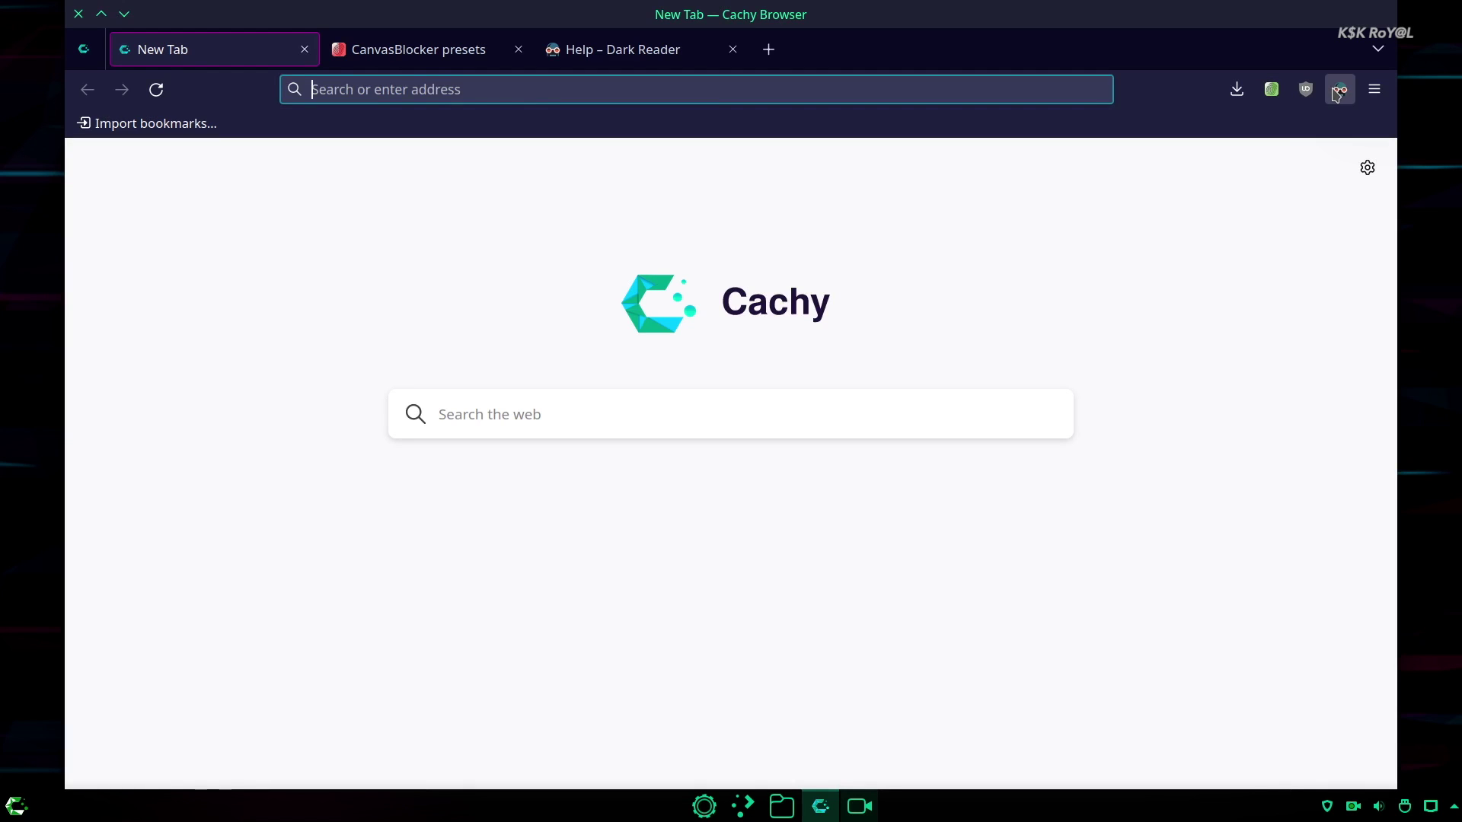
click(1380, 92)
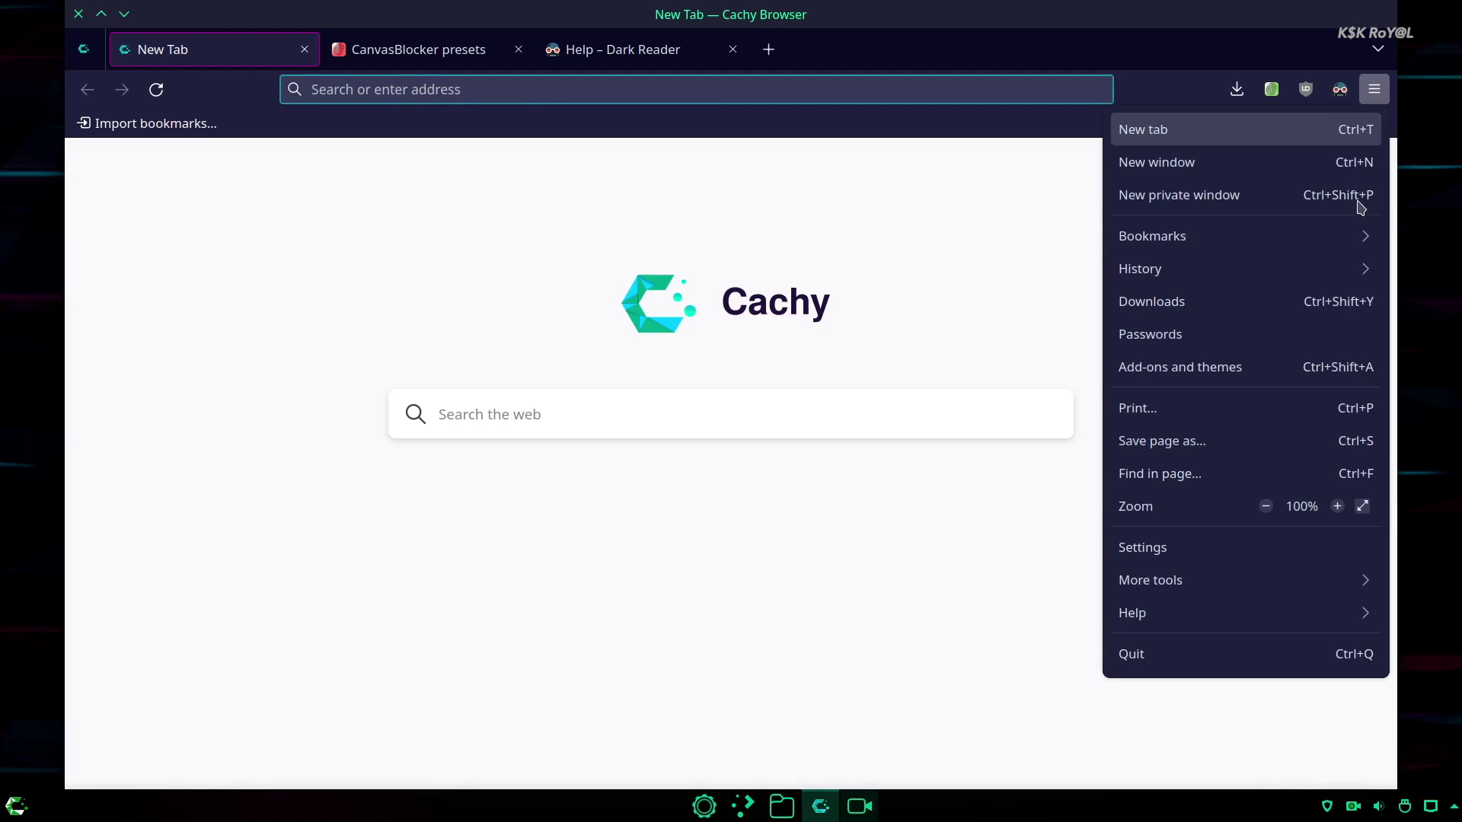
click(1297, 592)
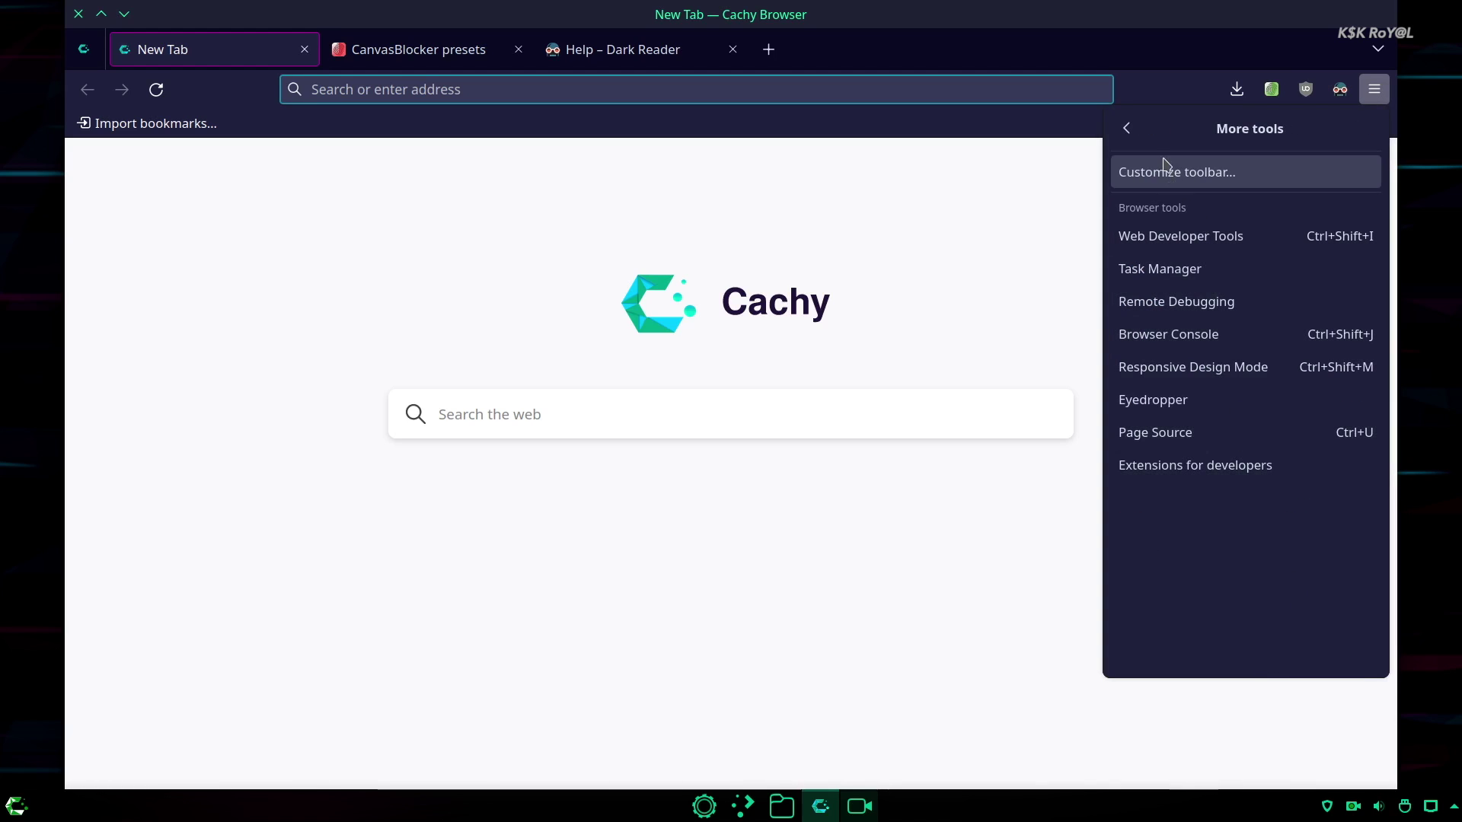
click(1126, 128)
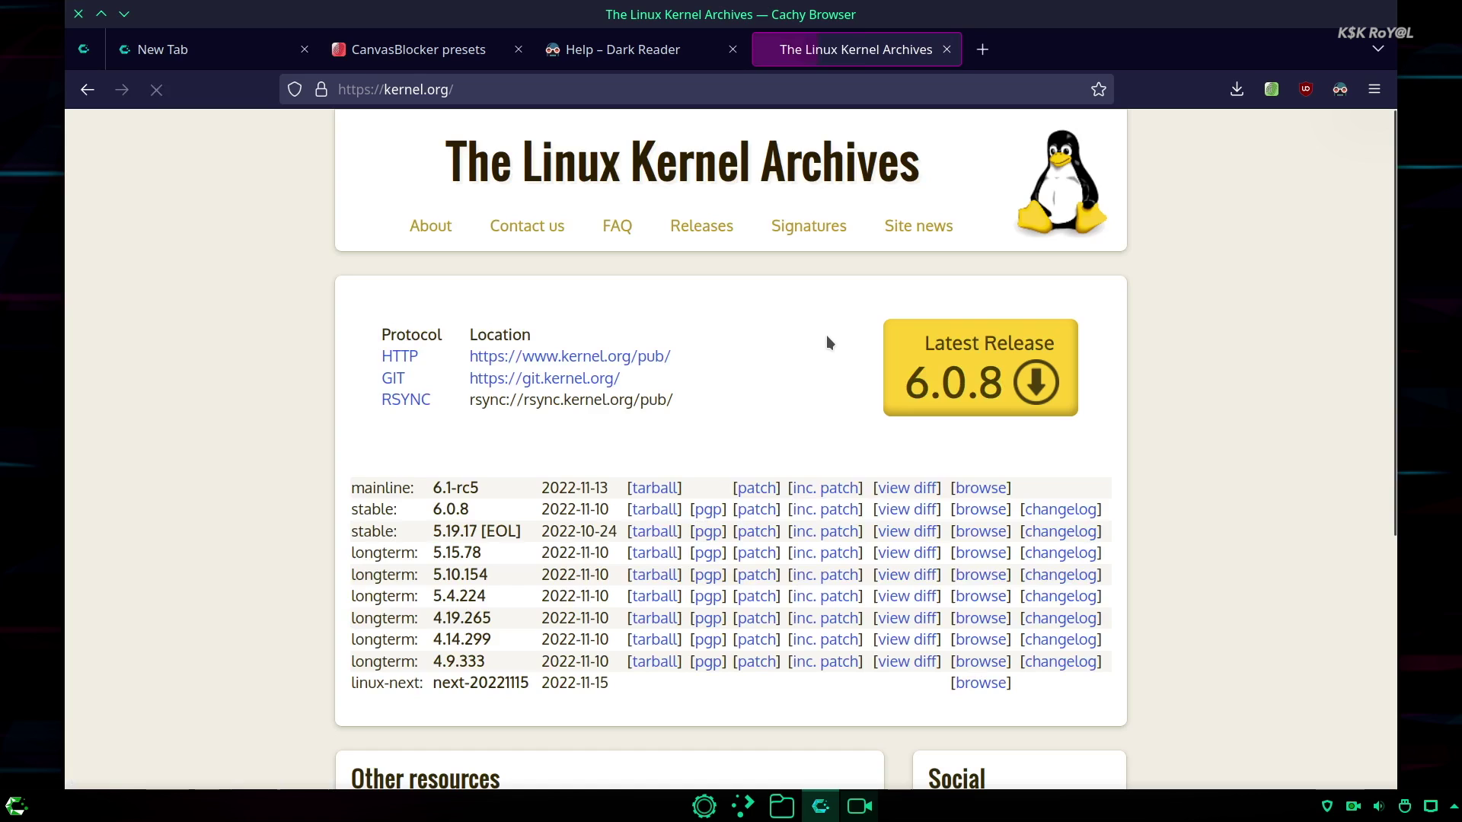
scroll(827, 341, down, 5)
scroll(828, 341, up, 5)
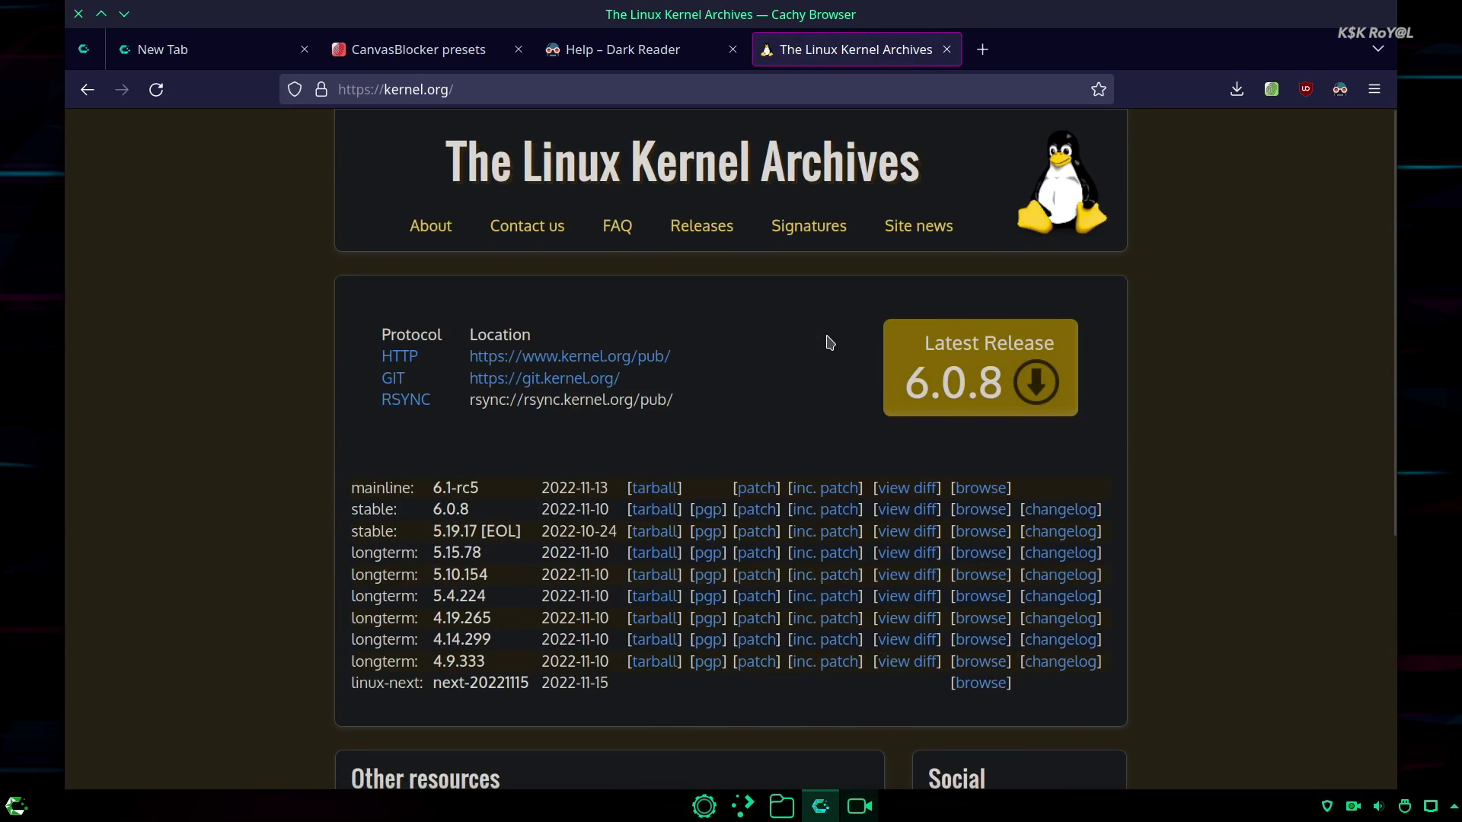
scroll(830, 343, down, 5)
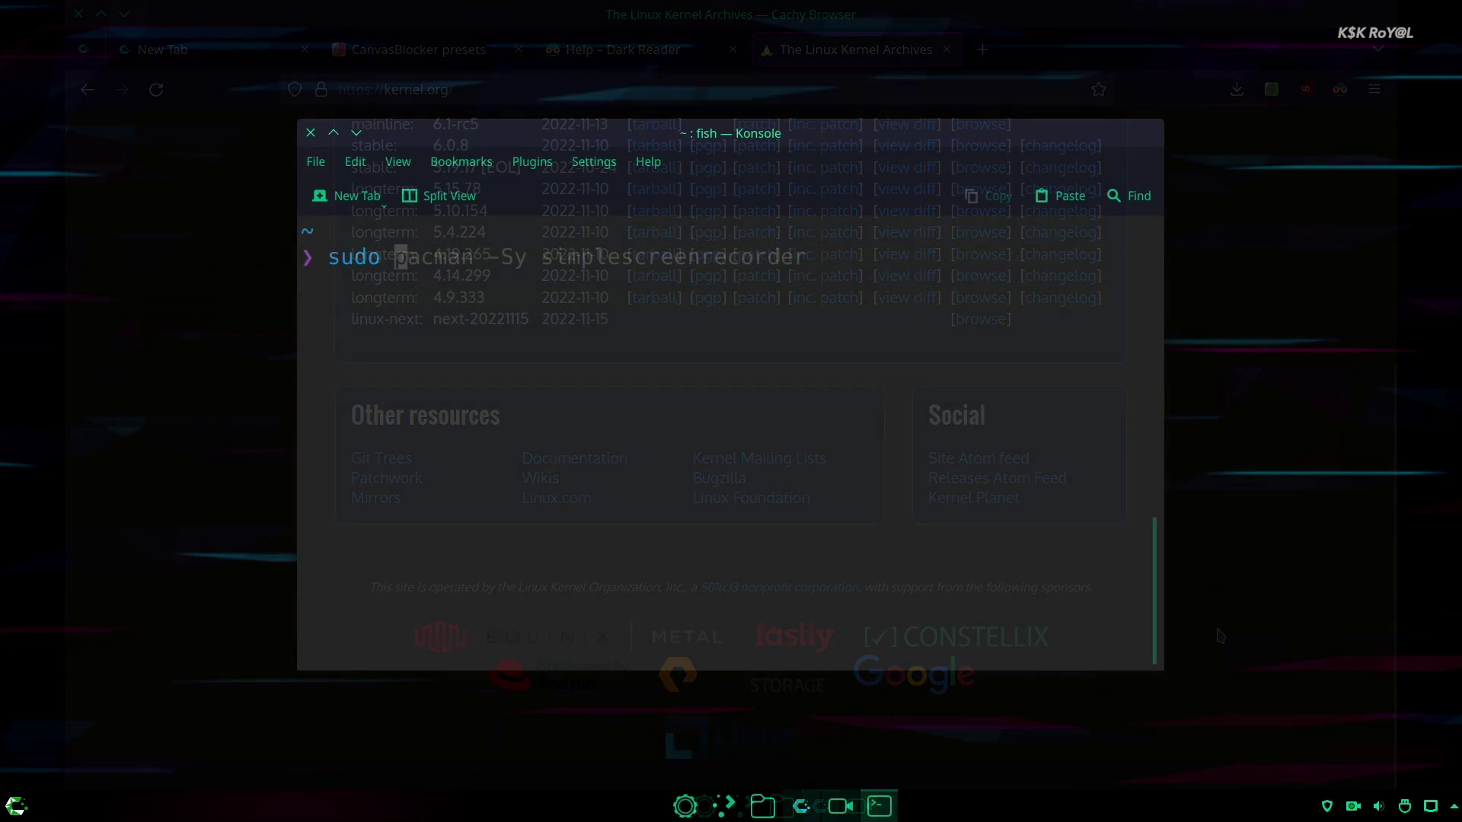
Step: Run 'pacman -Sy pacman-contrib' and confirm the reinstall with y
text(pa)
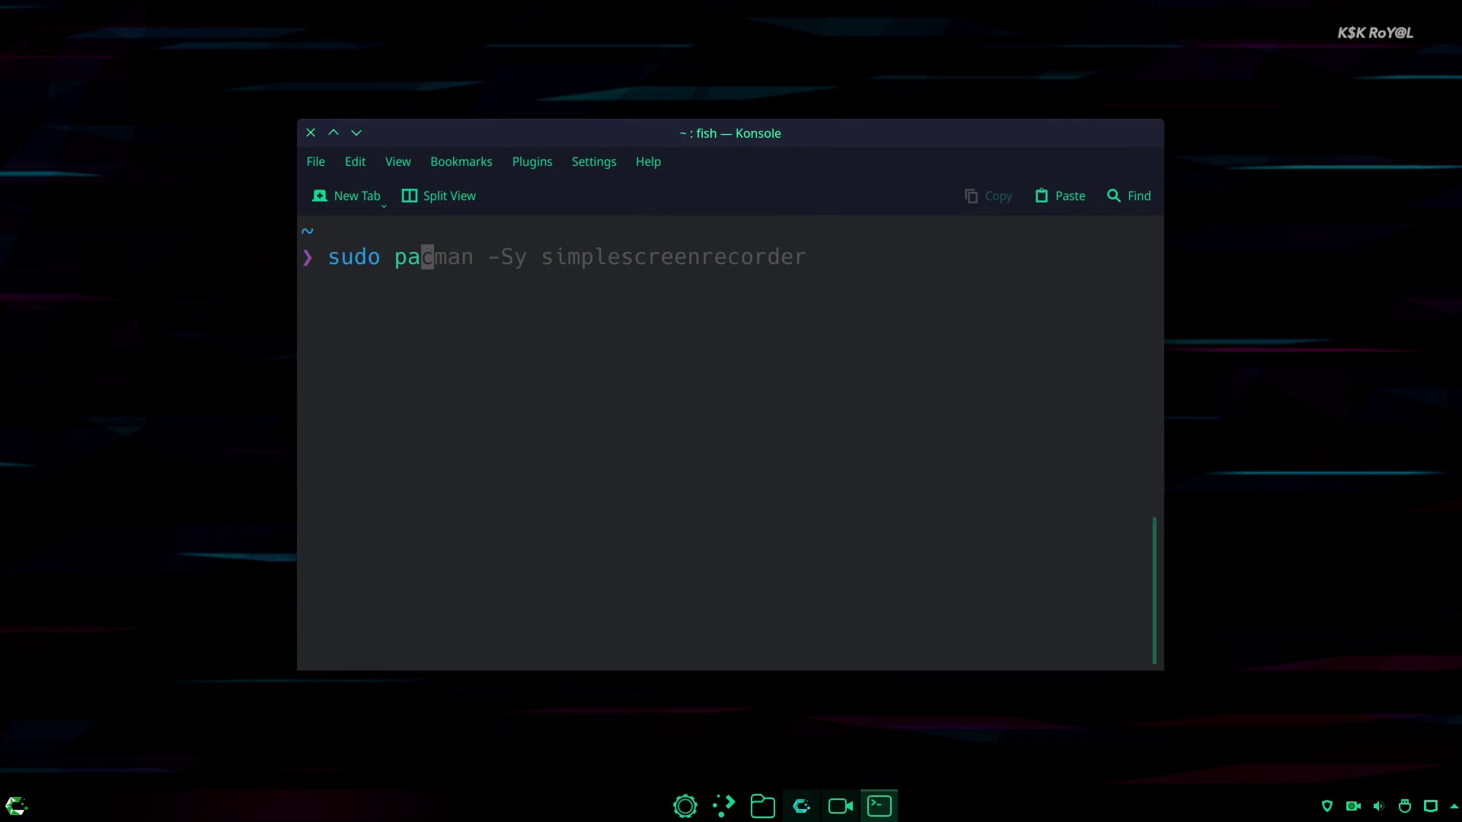
text(cman -Sy pacman-contrib)
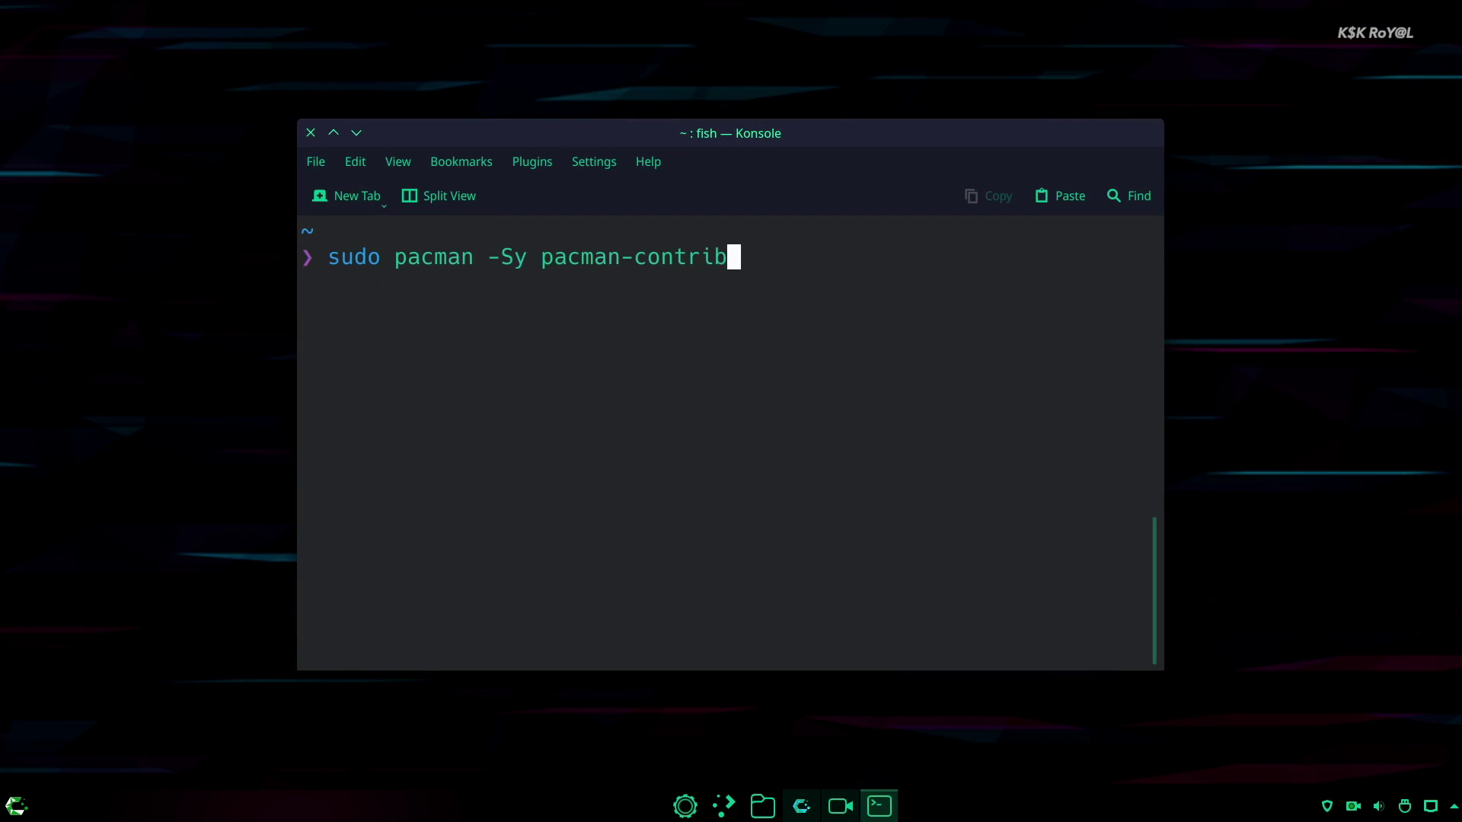
key(Return)
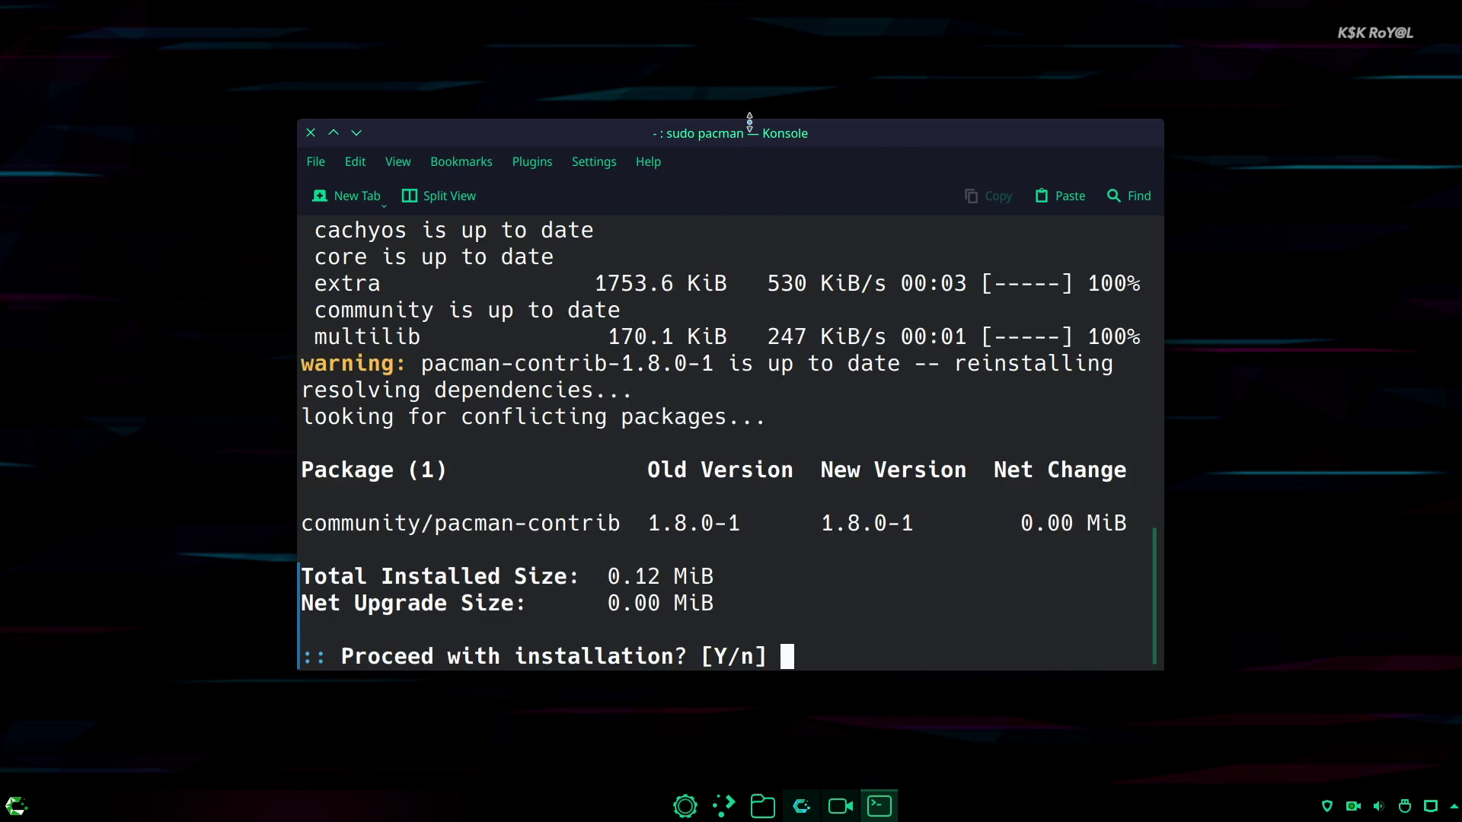
key(super+Page_Up)
text(y)
key(Return)
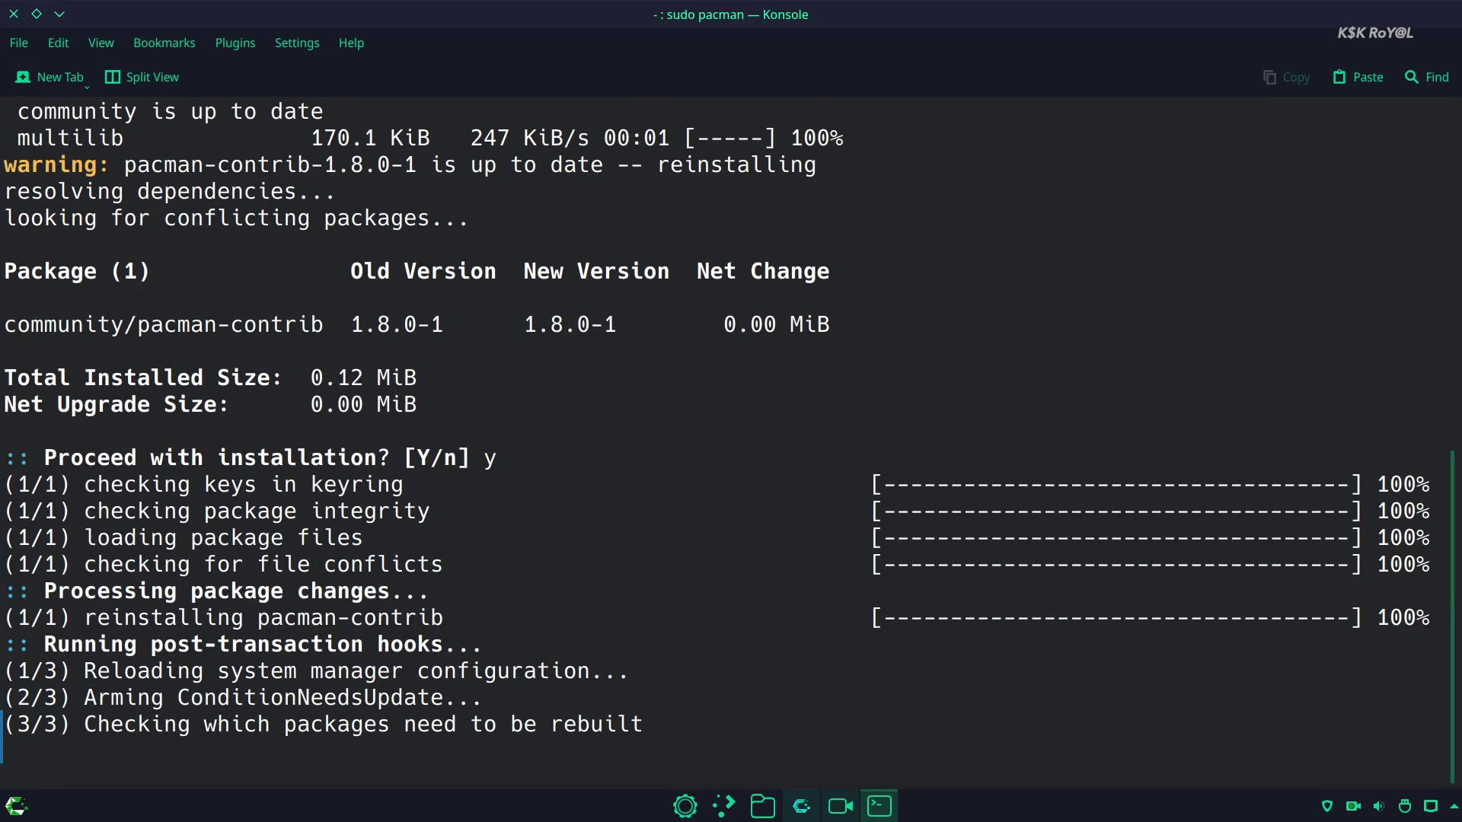
Step: Clear the terminal and install gimp, htop, bpytop, nodejs and npm with 'sudo pacman -Sy'
key(ctrl+l)
text(sudo pacman -Sy gimp neo)
key(BackSpace)
key(BackSpace)
key(BackSpace)
text(htop bpytop nd)
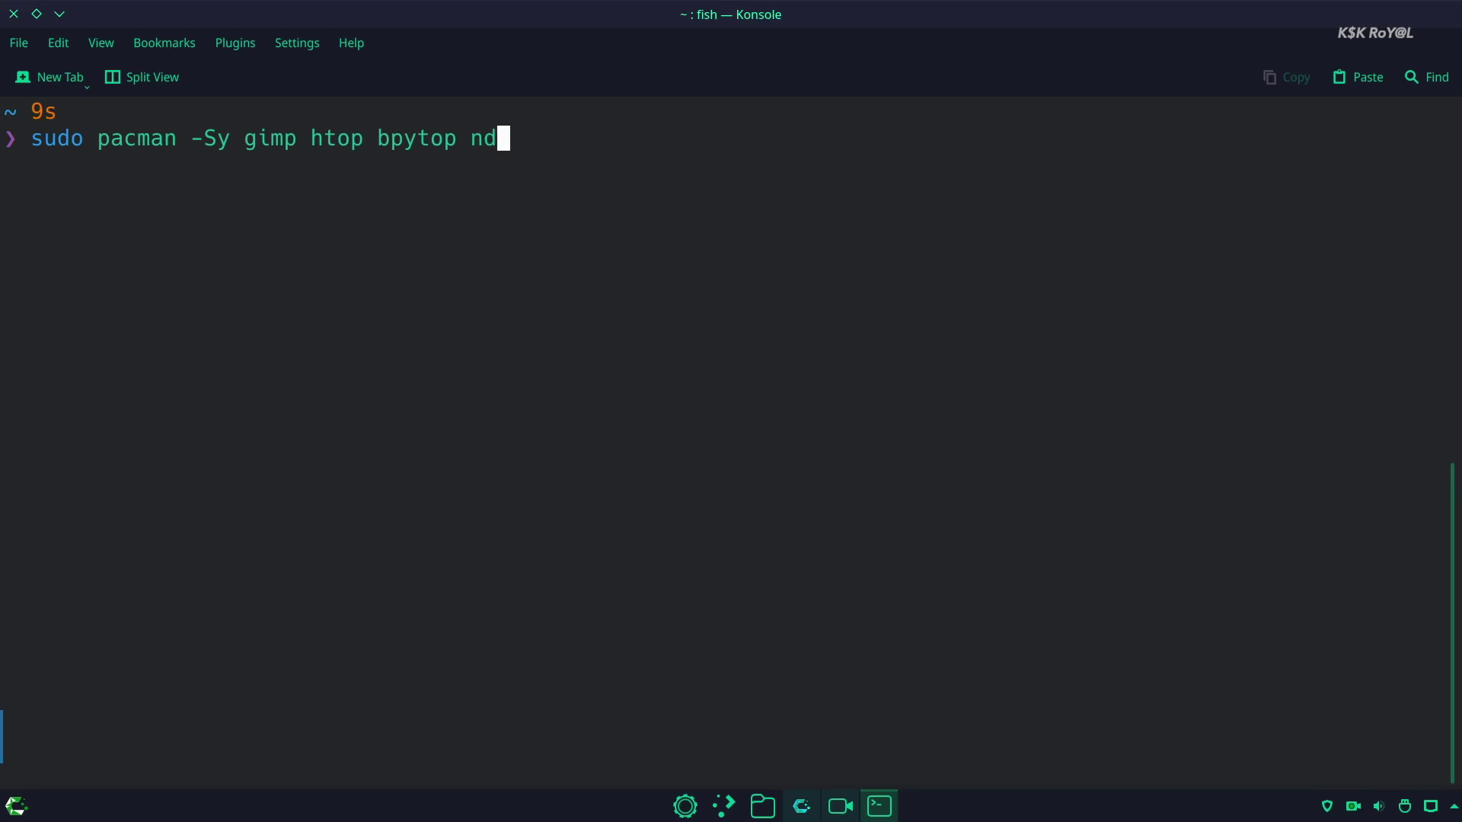
key(BackSpace)
text(odejs npm)
key(Return)
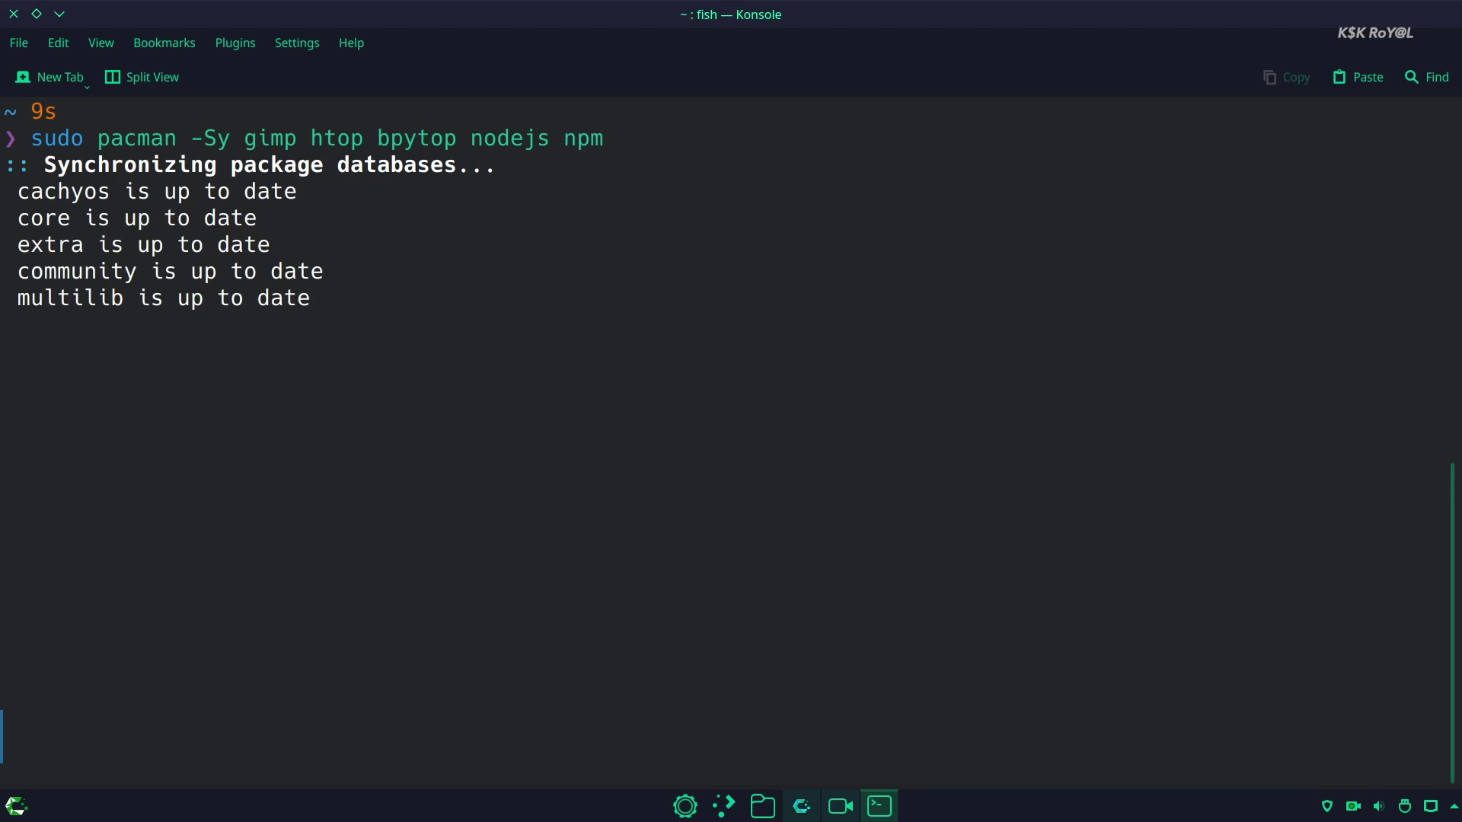
key(Return)
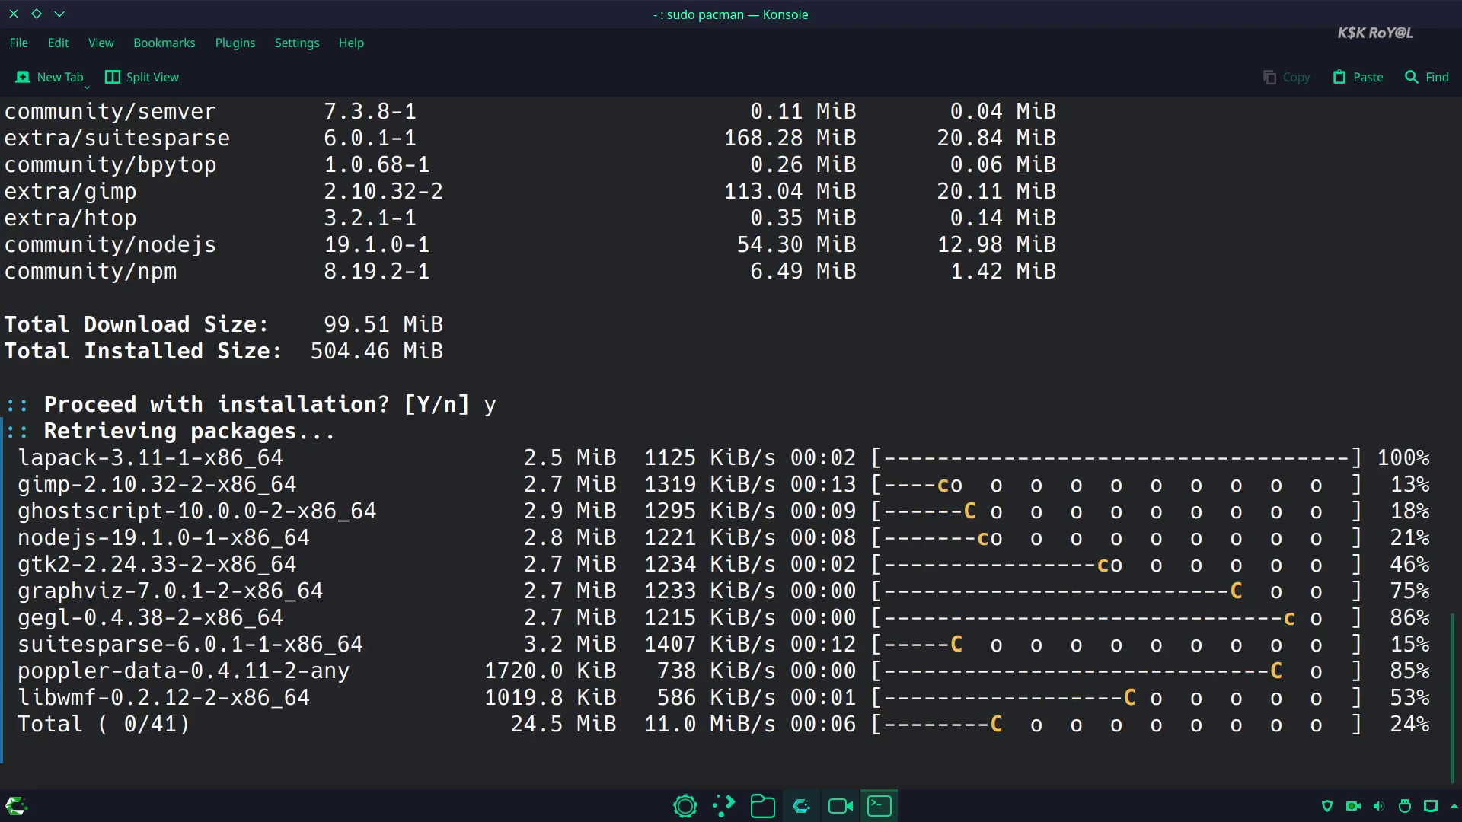
Step: Switch to Discover's Plasma Addons and scroll through the Global Themes list
key(alt+Tab)
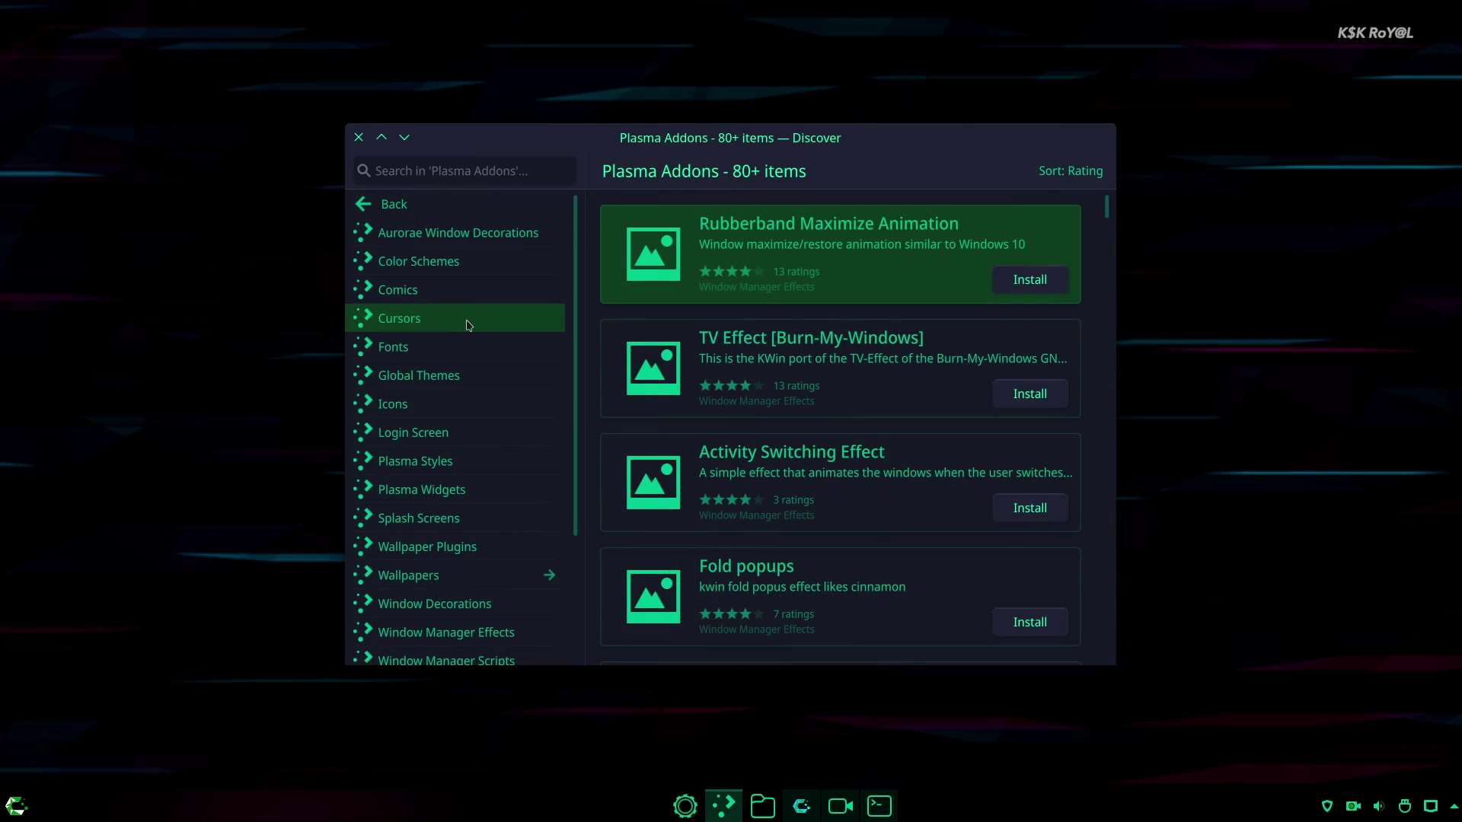
scroll(467, 320, down, 1)
click(475, 322)
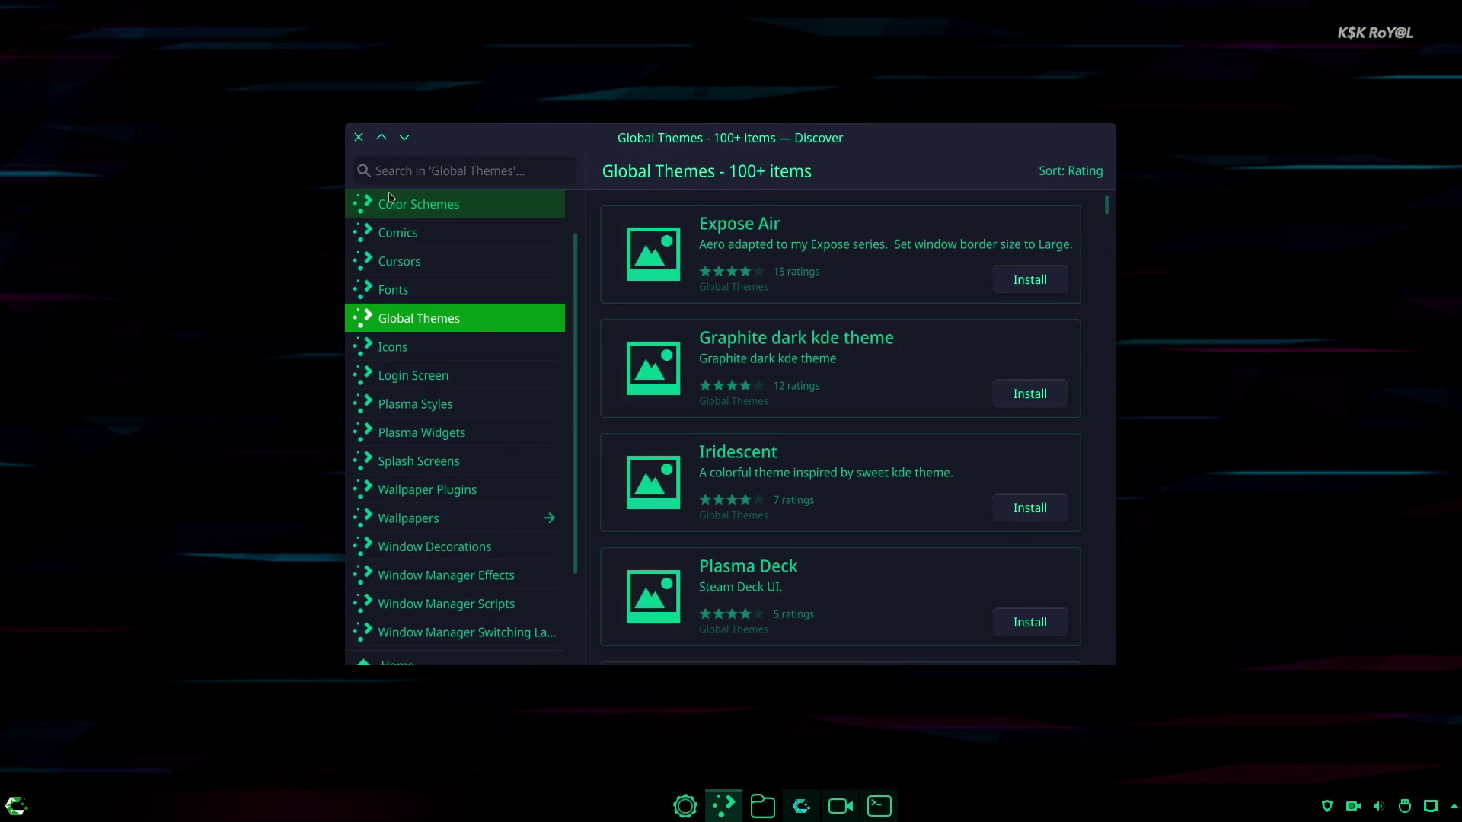
scroll(759, 433, down, 2)
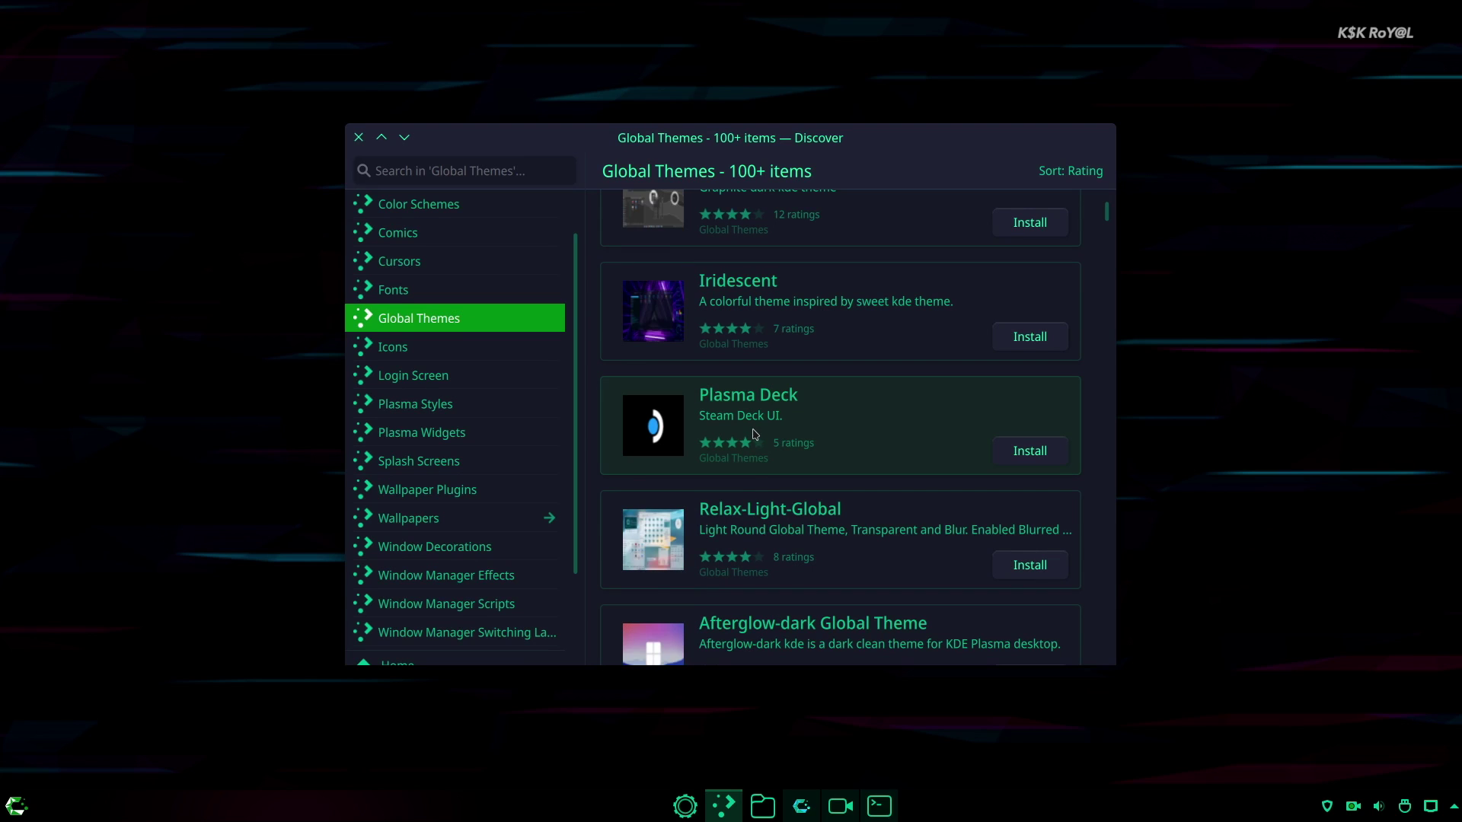
scroll(771, 529, down, 1)
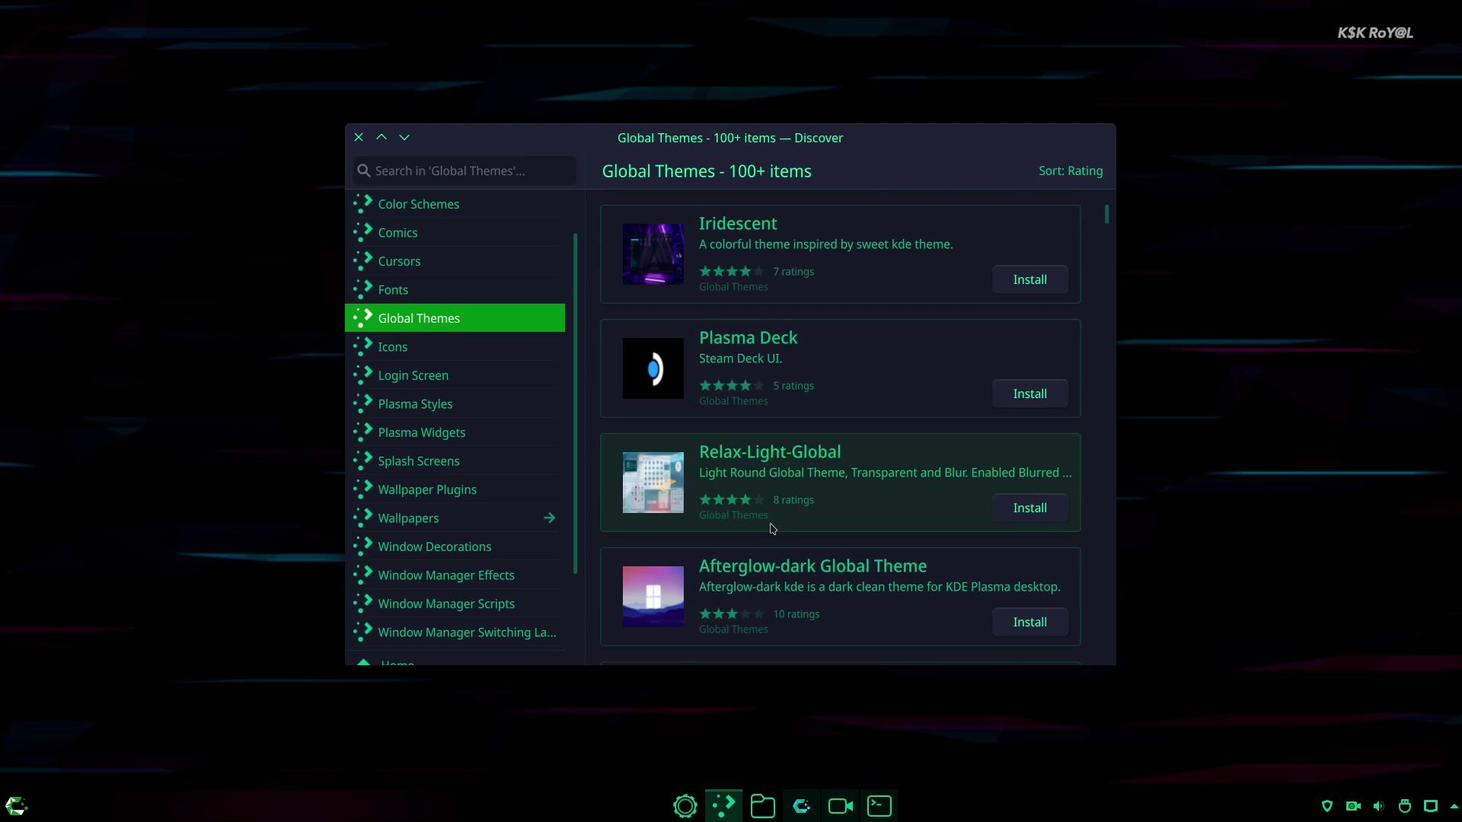
scroll(772, 528, up, 3)
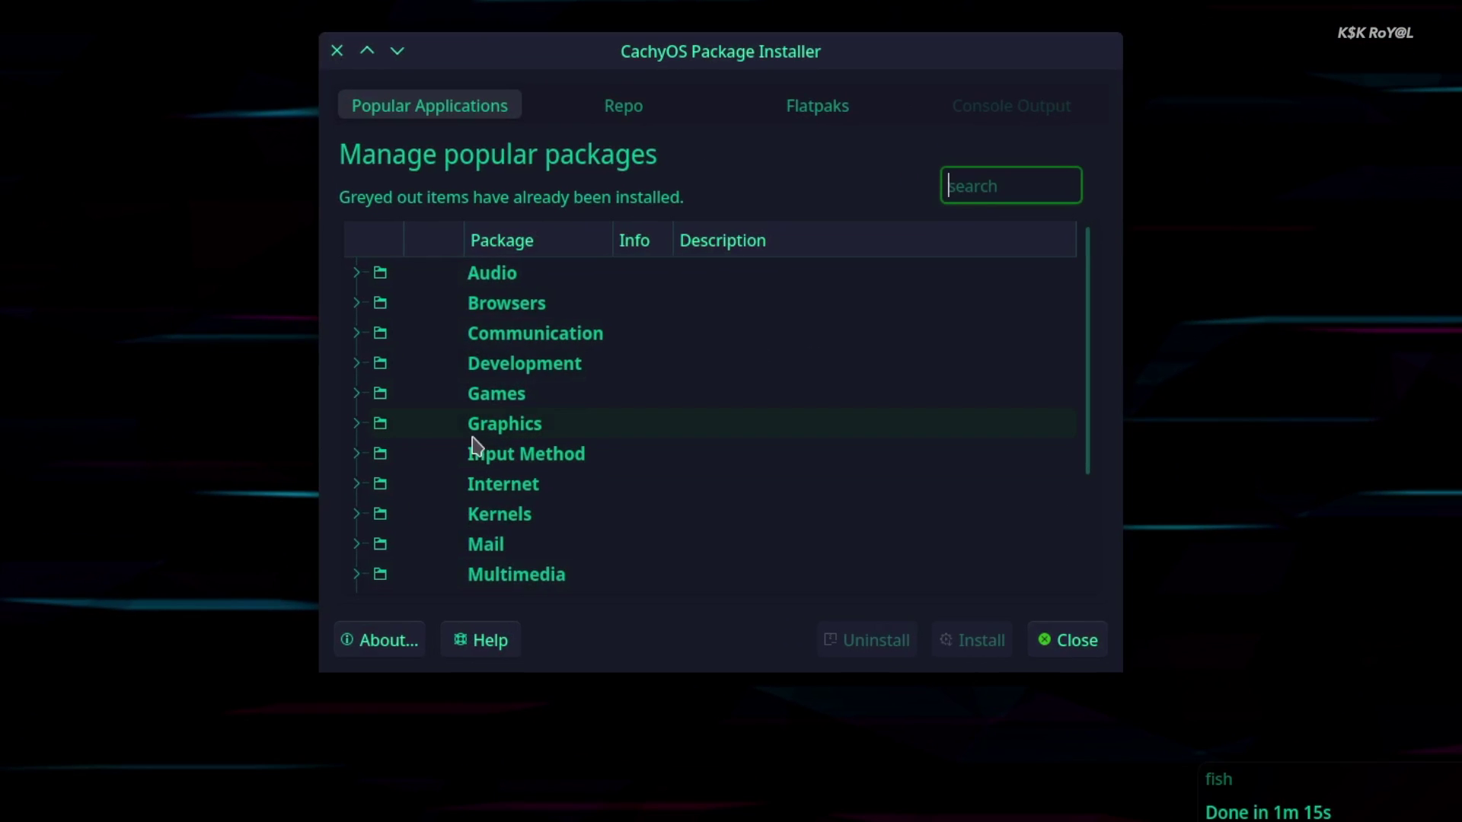
Step: Browse the Repo and Flatpaks package lists, dismissing the repository warning and accepting Flatpak support
click(645, 107)
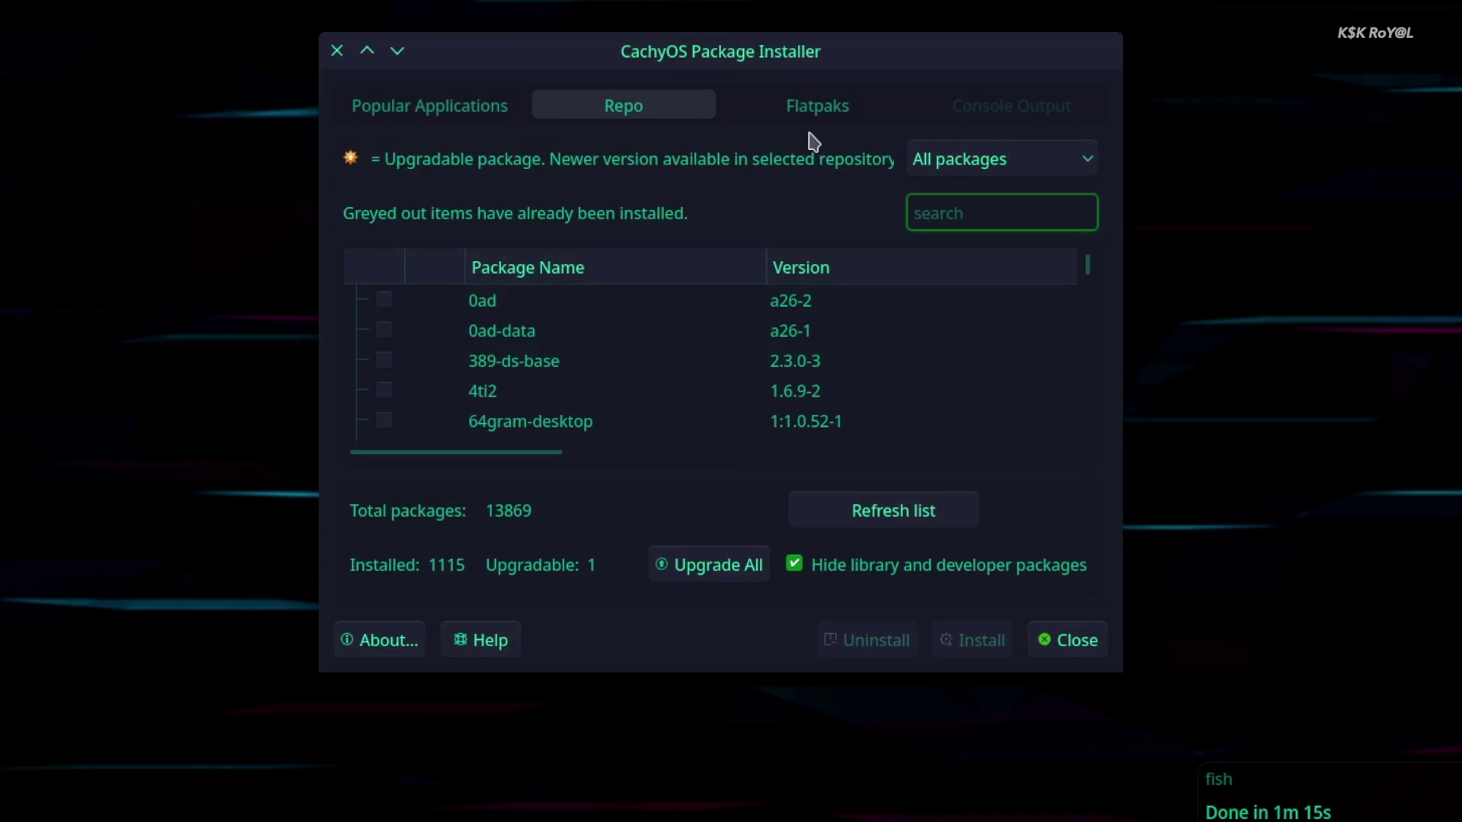
click(819, 112)
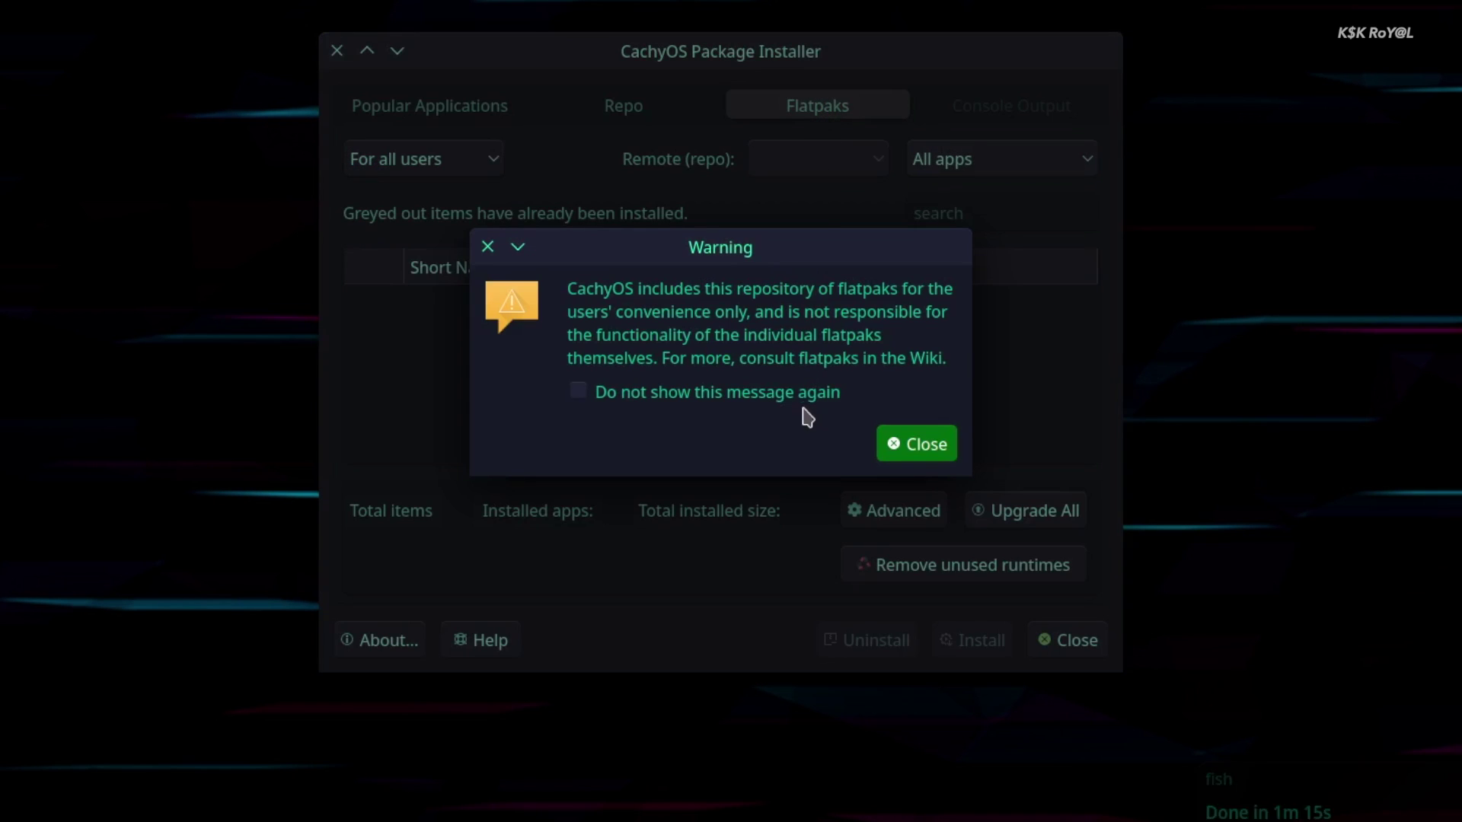
click(918, 449)
click(752, 382)
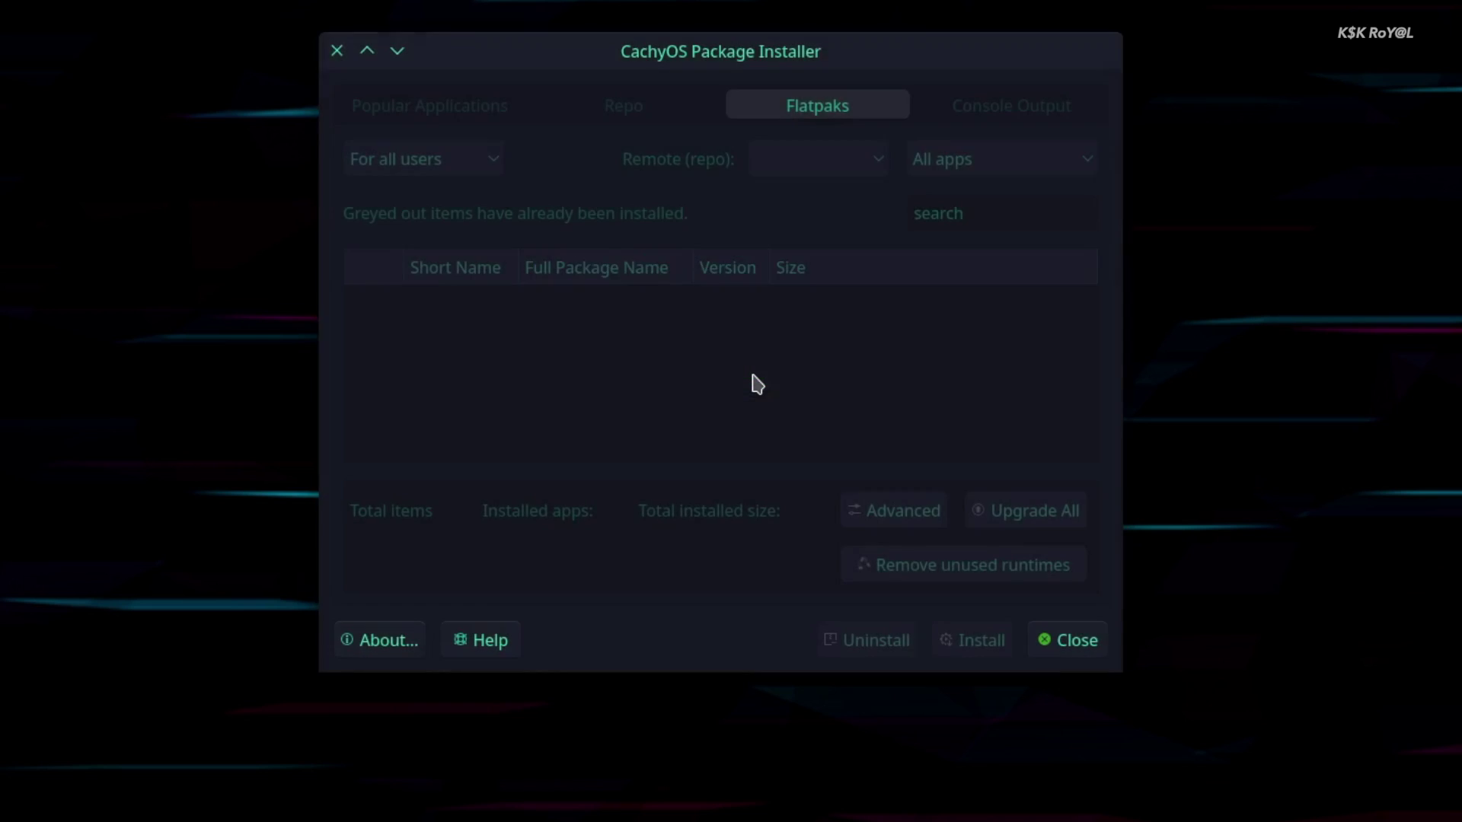
click(891, 458)
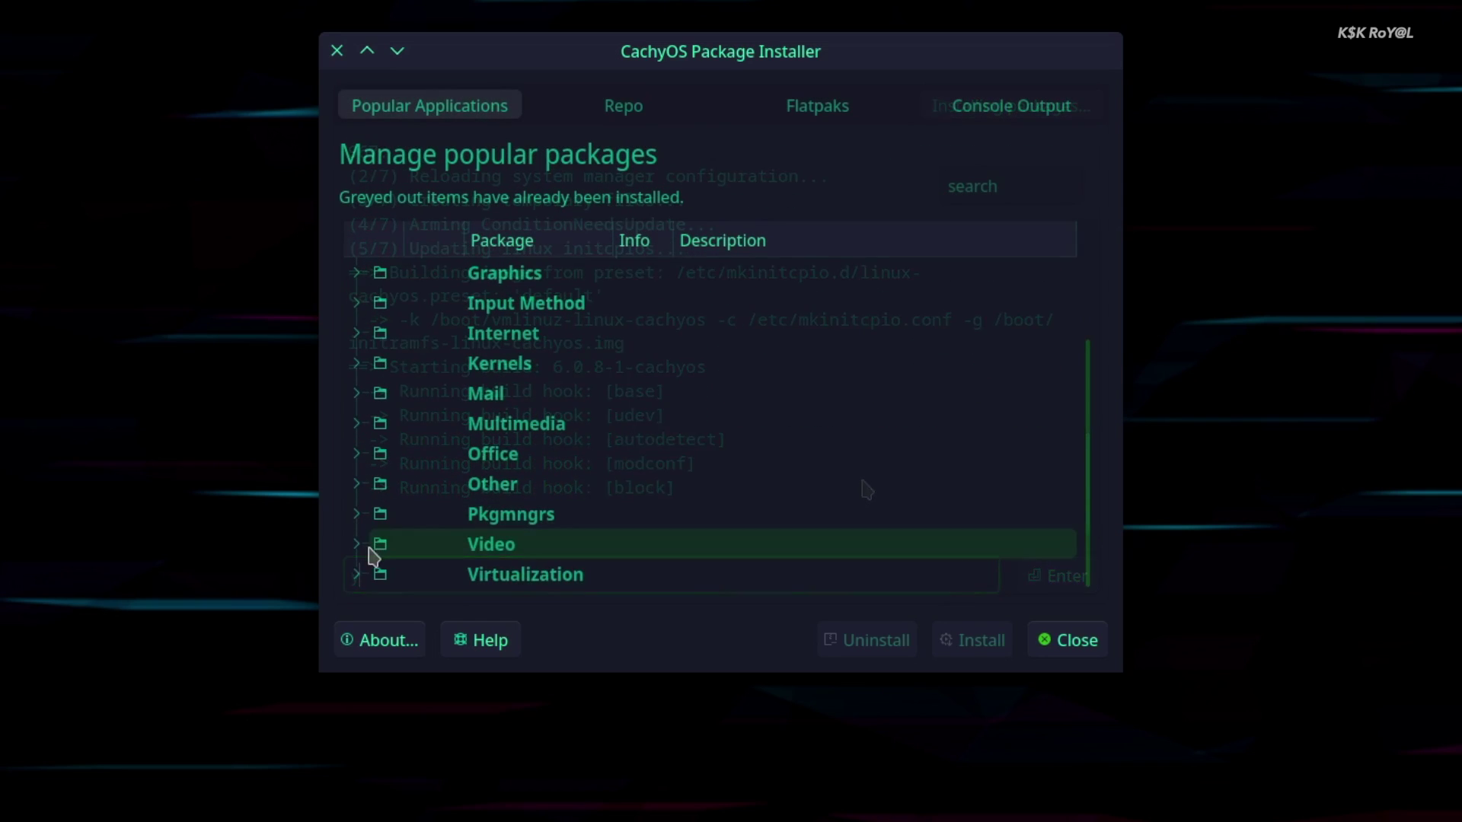
Step: Find kdenlive by searching 'kden' in Popular Applications, mark it, install it and confirm with y
click(359, 339)
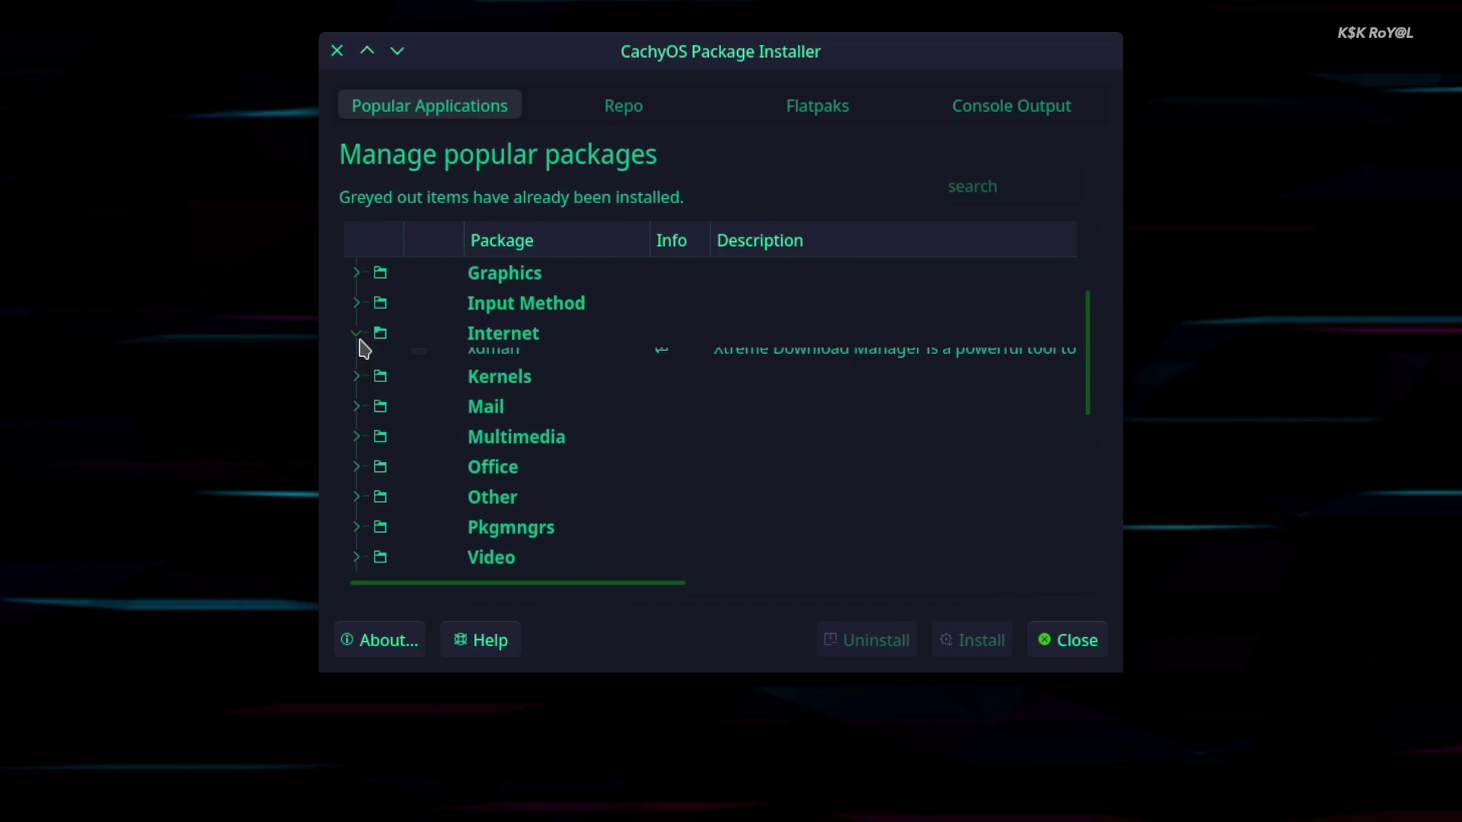
scroll(386, 381, down, 2)
scroll(388, 385, down, 3)
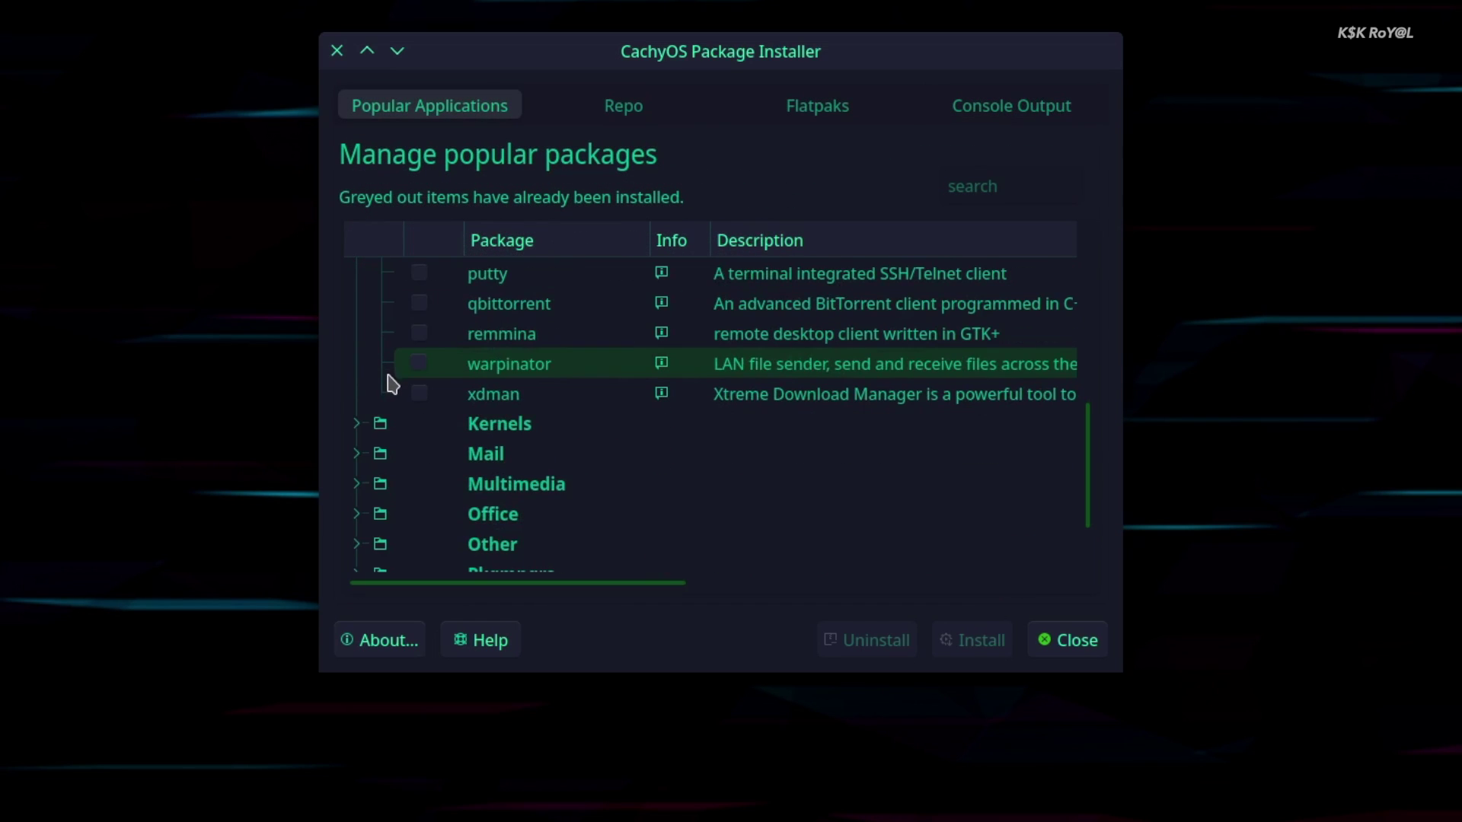
click(1012, 186)
text(kden)
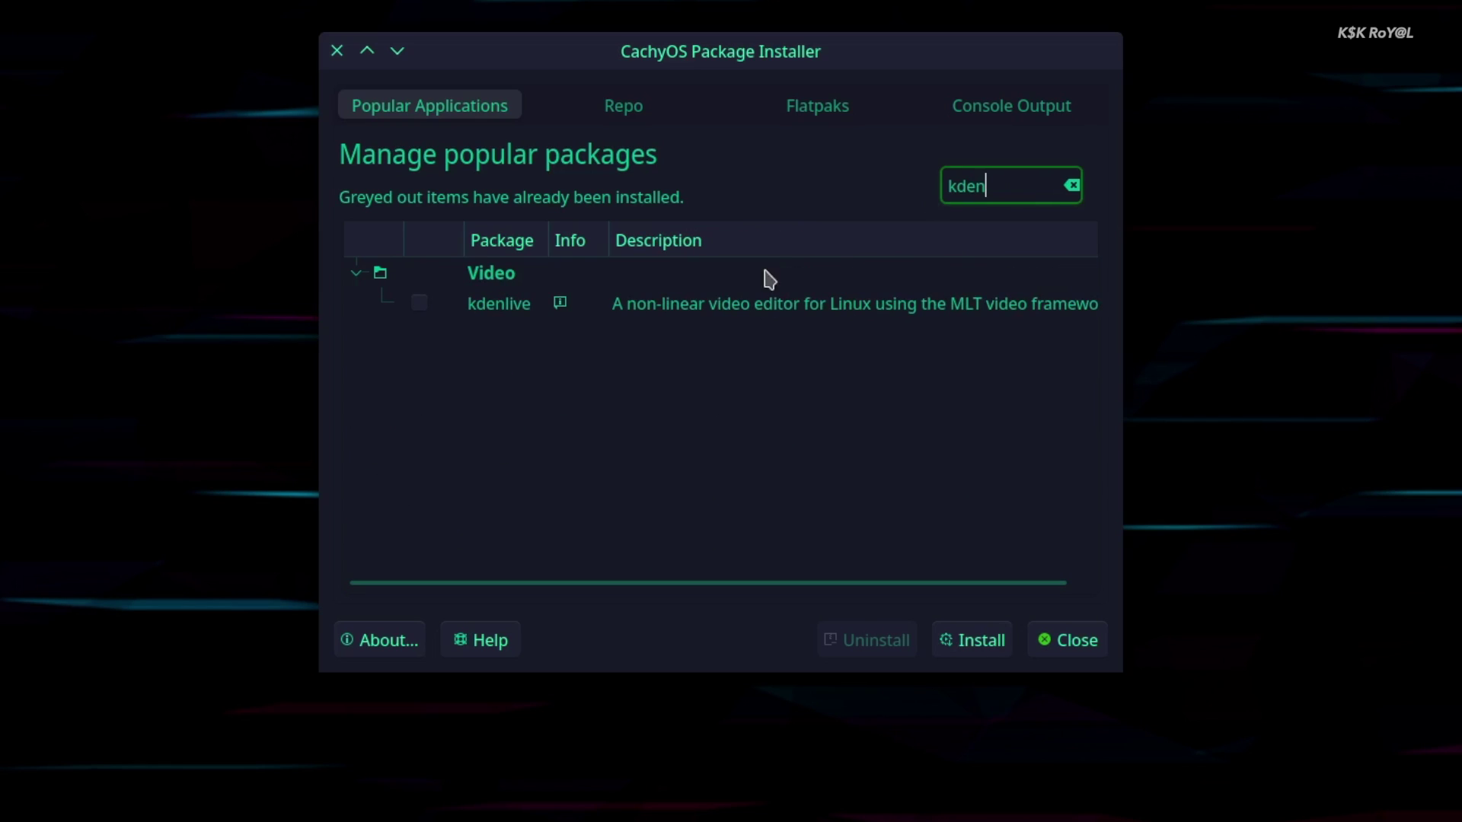
click(525, 313)
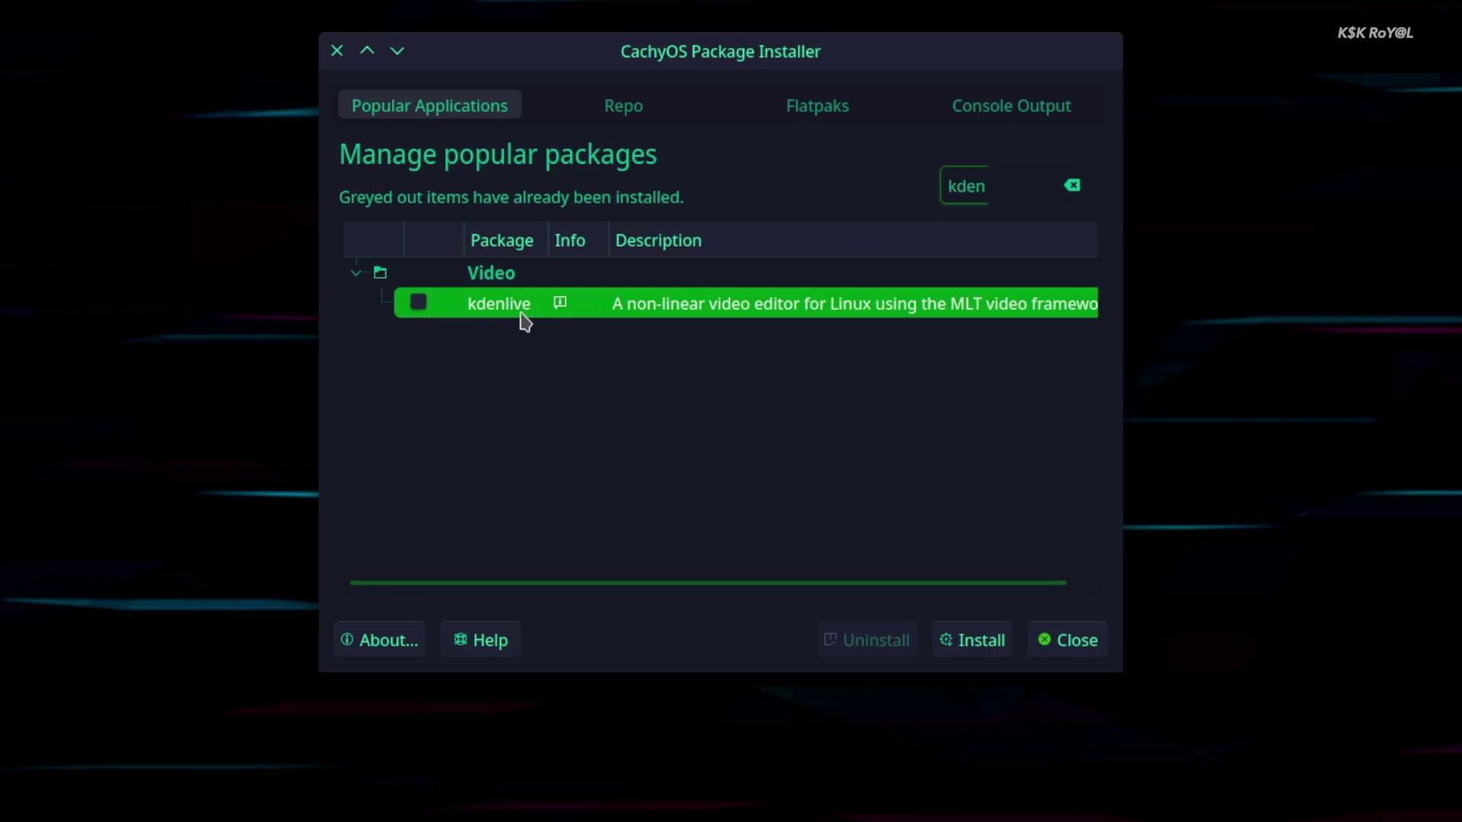
click(419, 305)
click(956, 643)
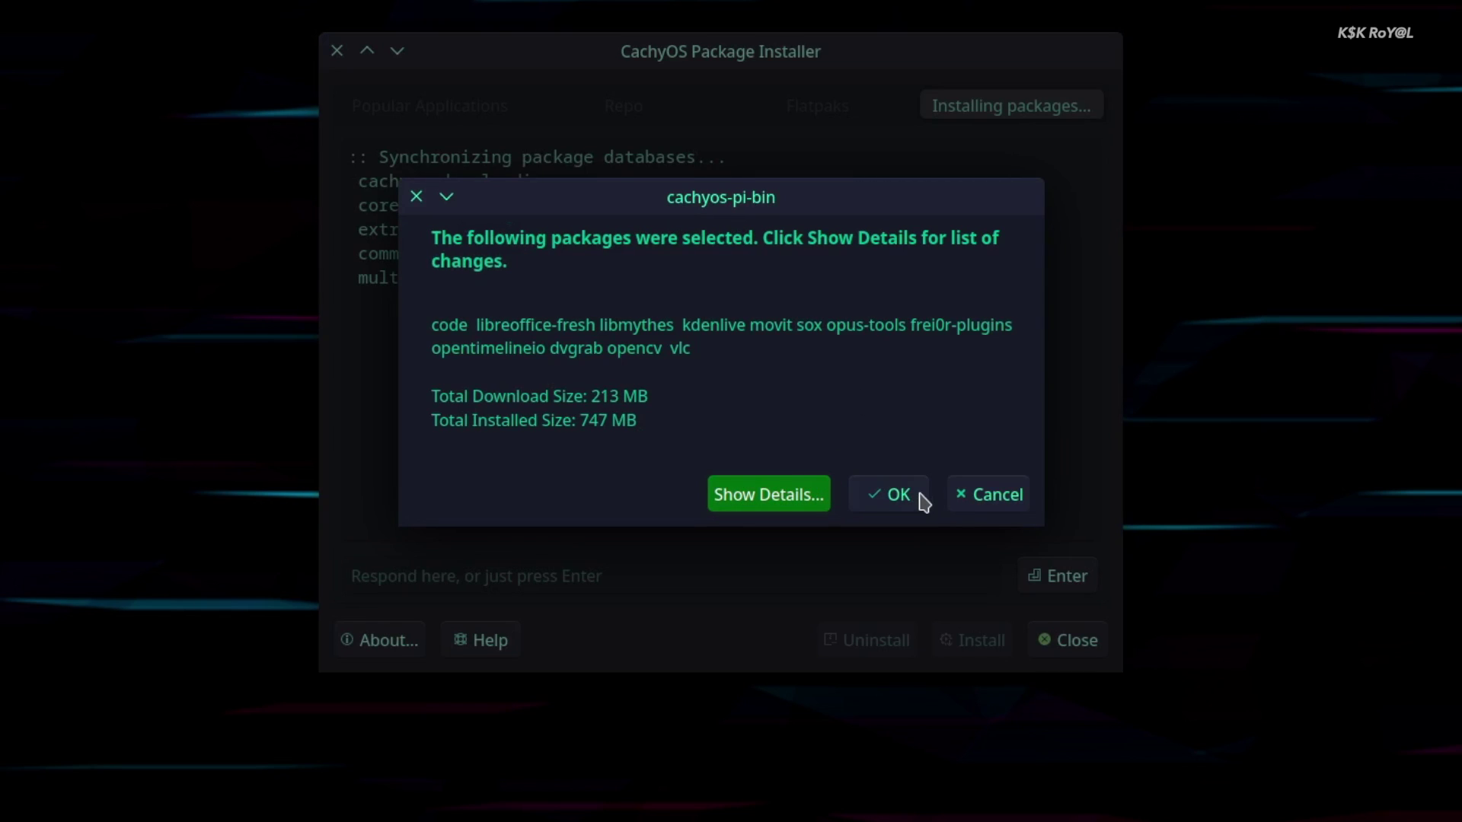
click(908, 499)
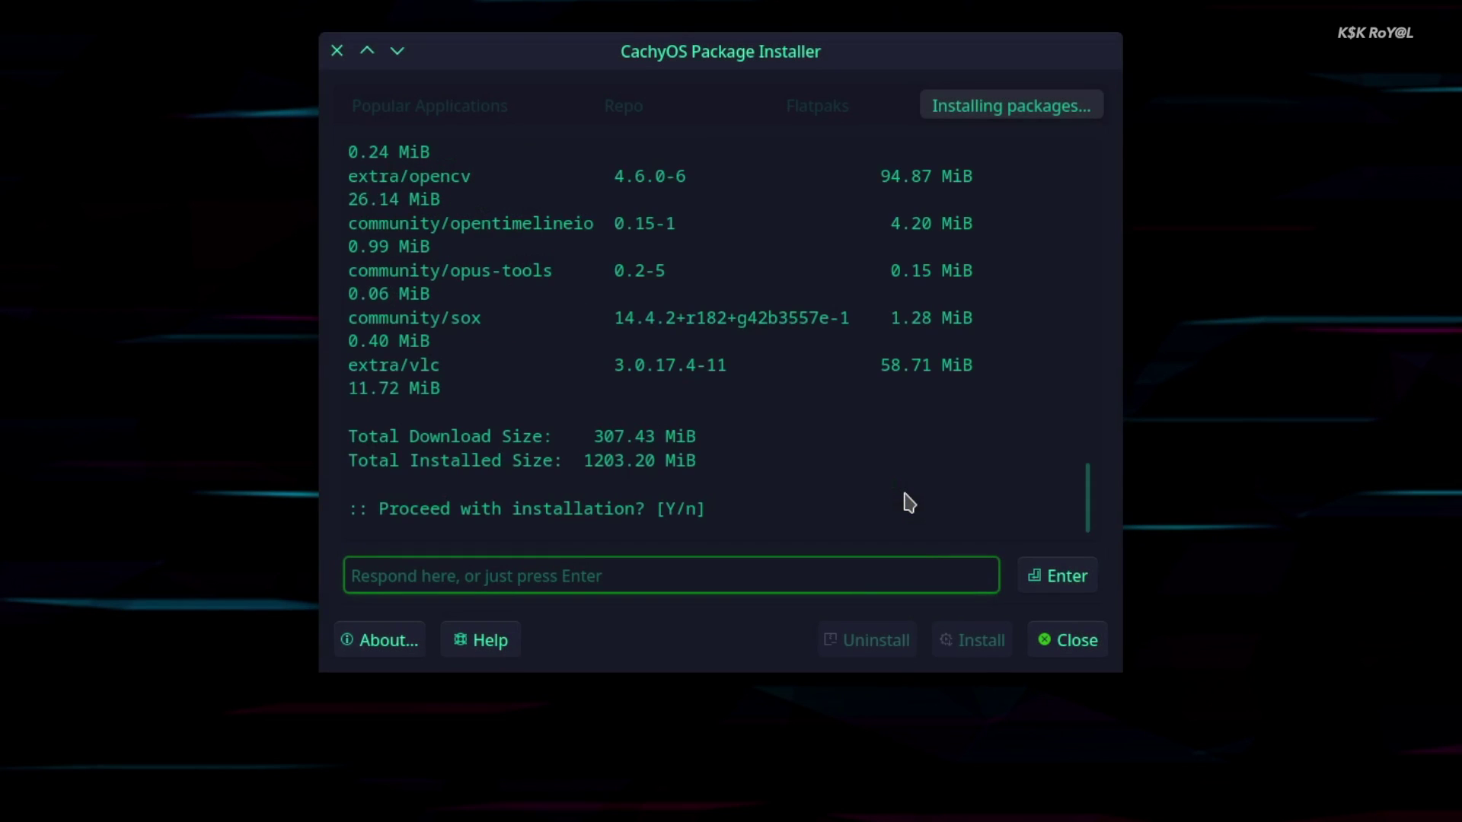
text(y)
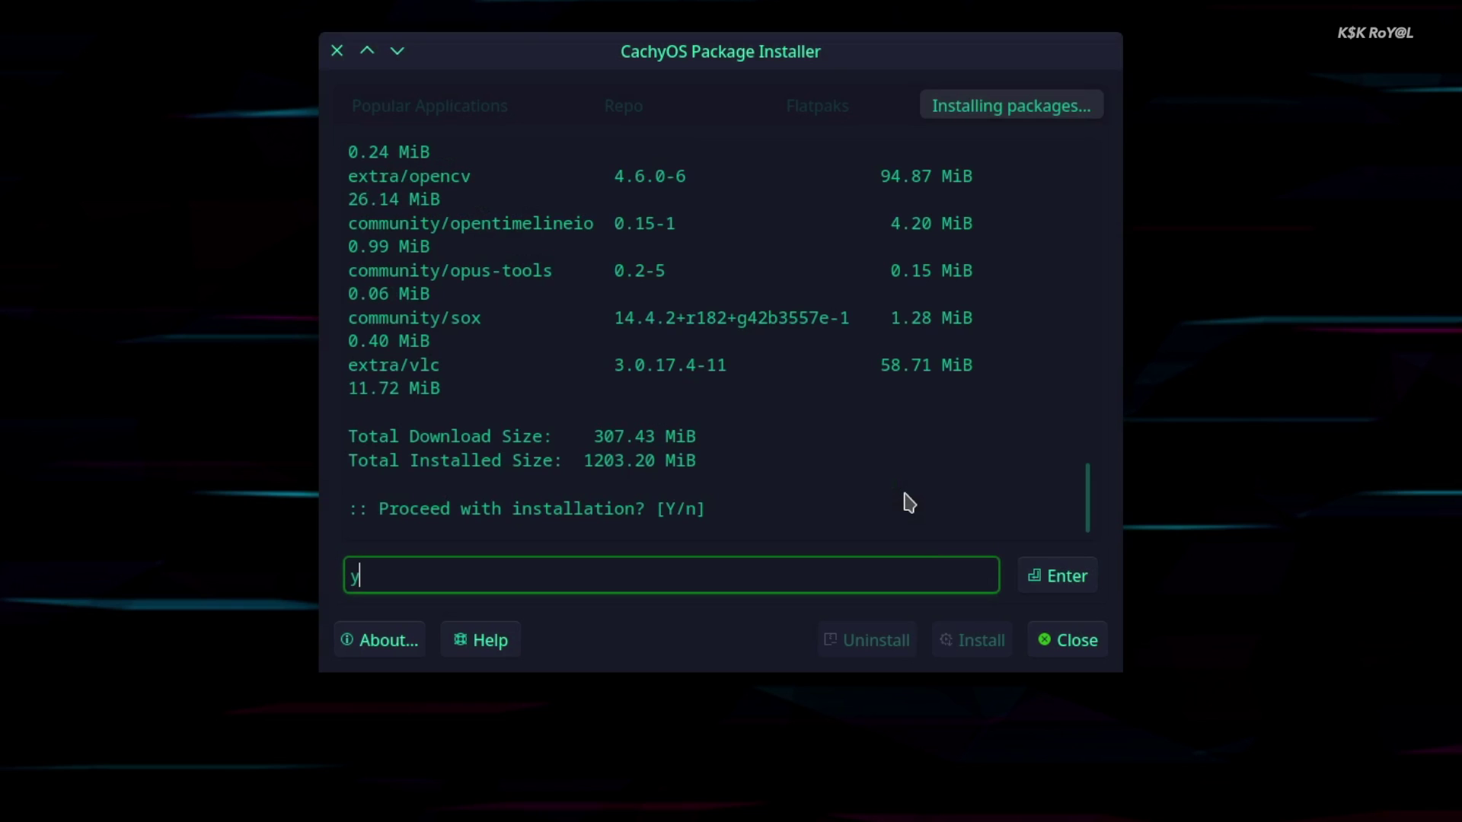
key(Return)
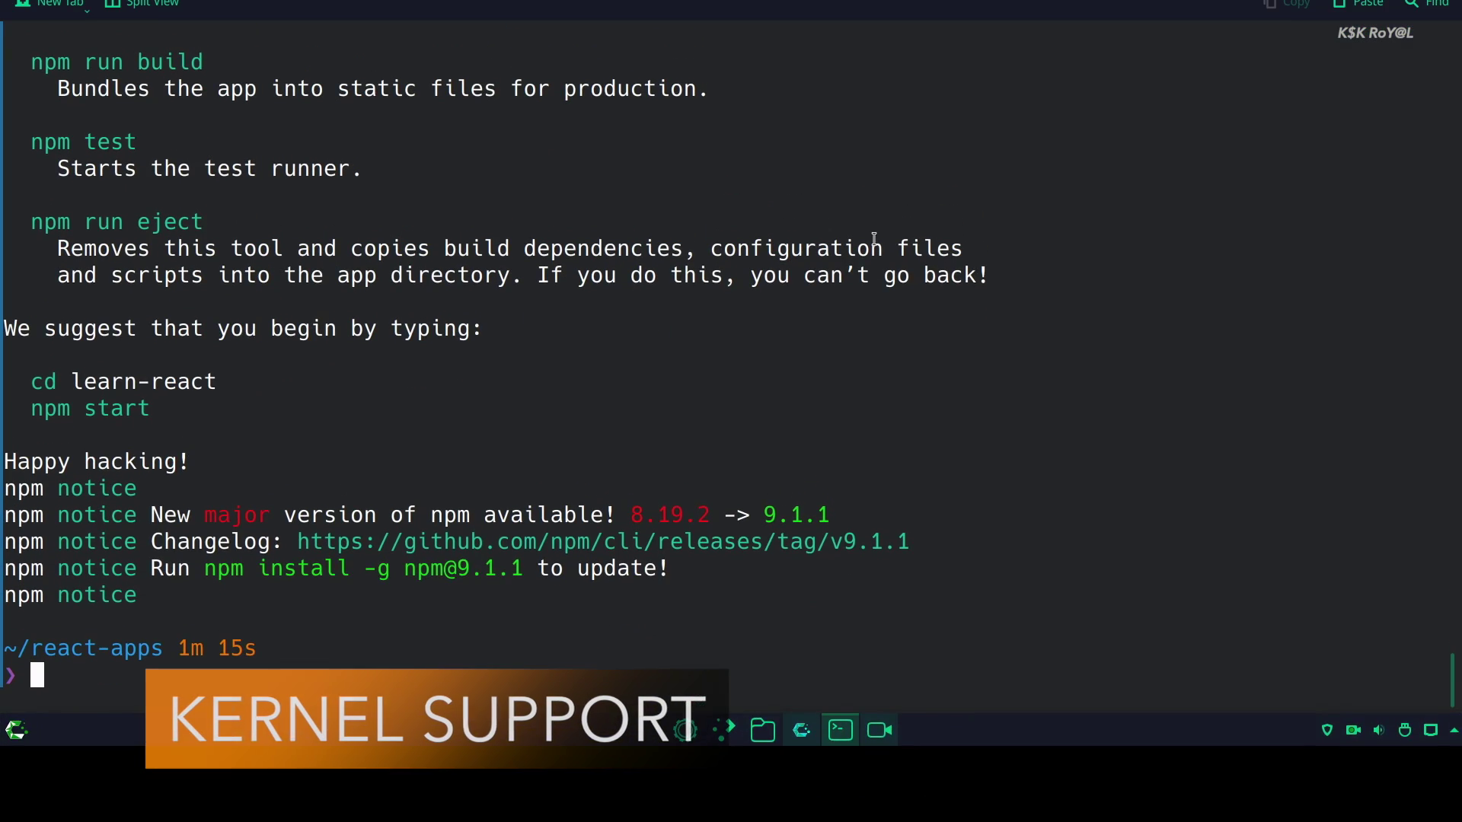
Step: Clear Konsole, run uname -a, highlight kernel 6.0.8-1-cachyos, then start htop
key(ctrl+l)
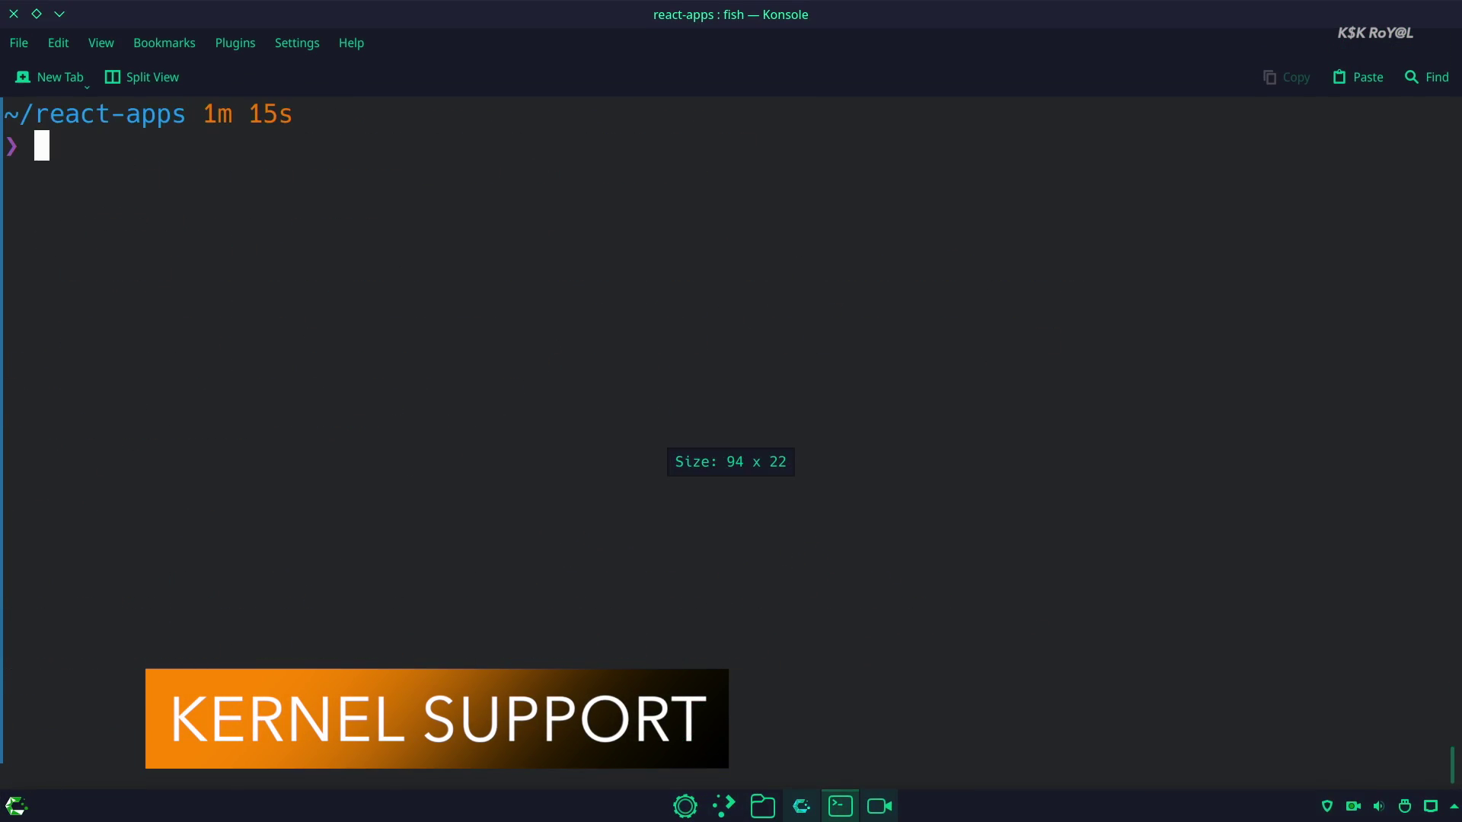
text(uname -)
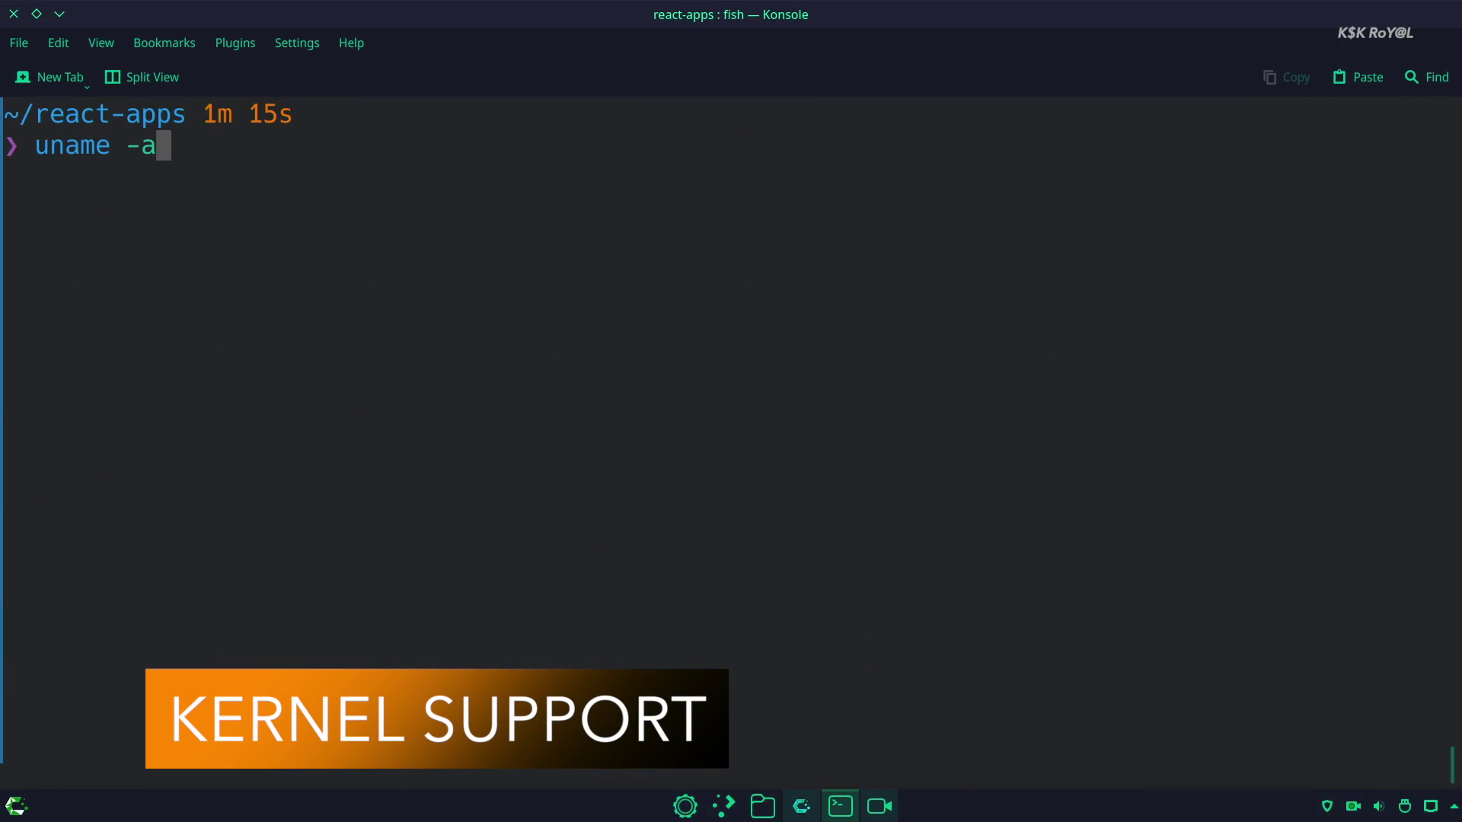
text(a)
key(Return)
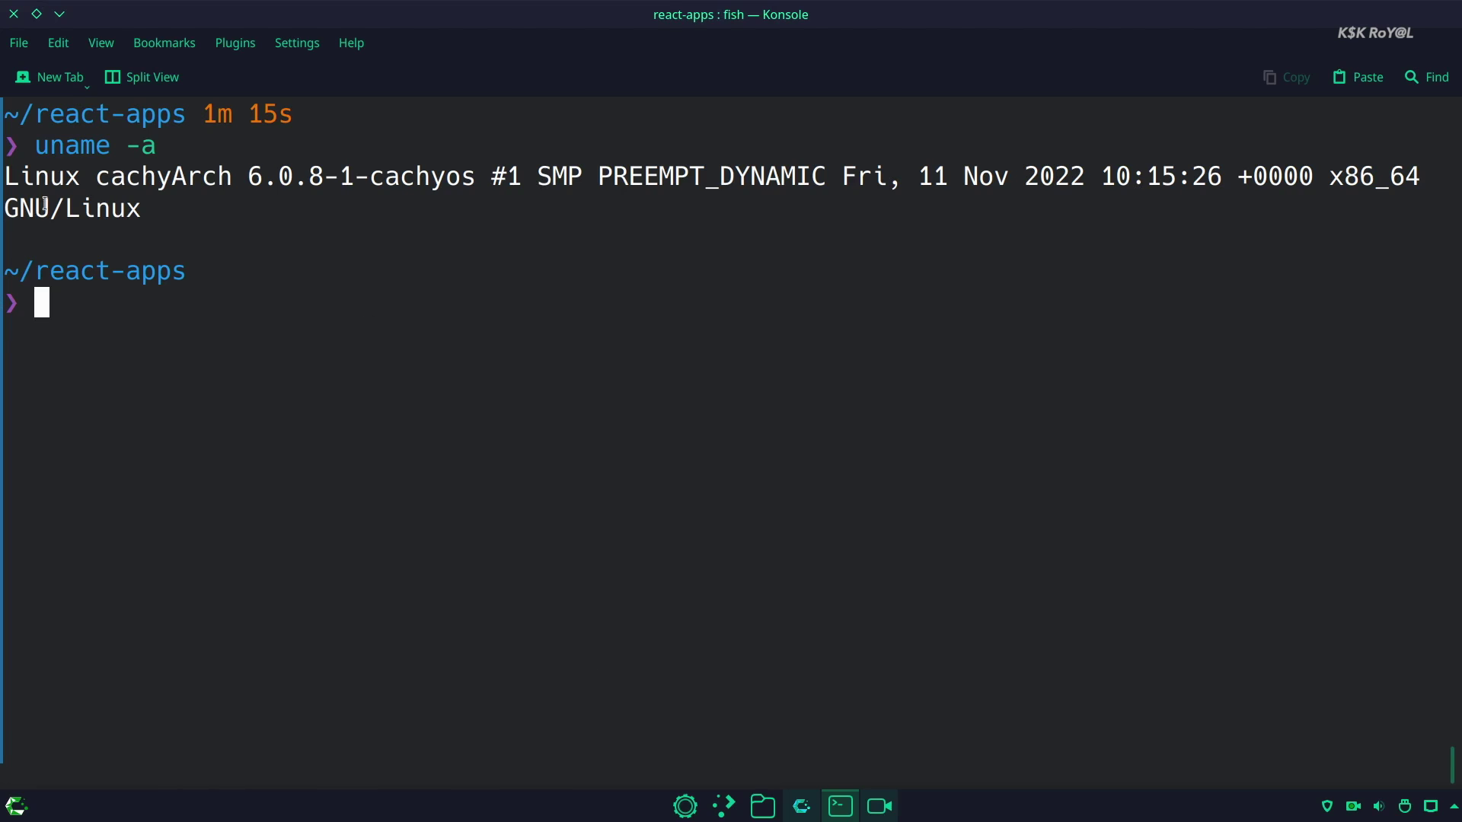
drag(94, 180, 467, 174)
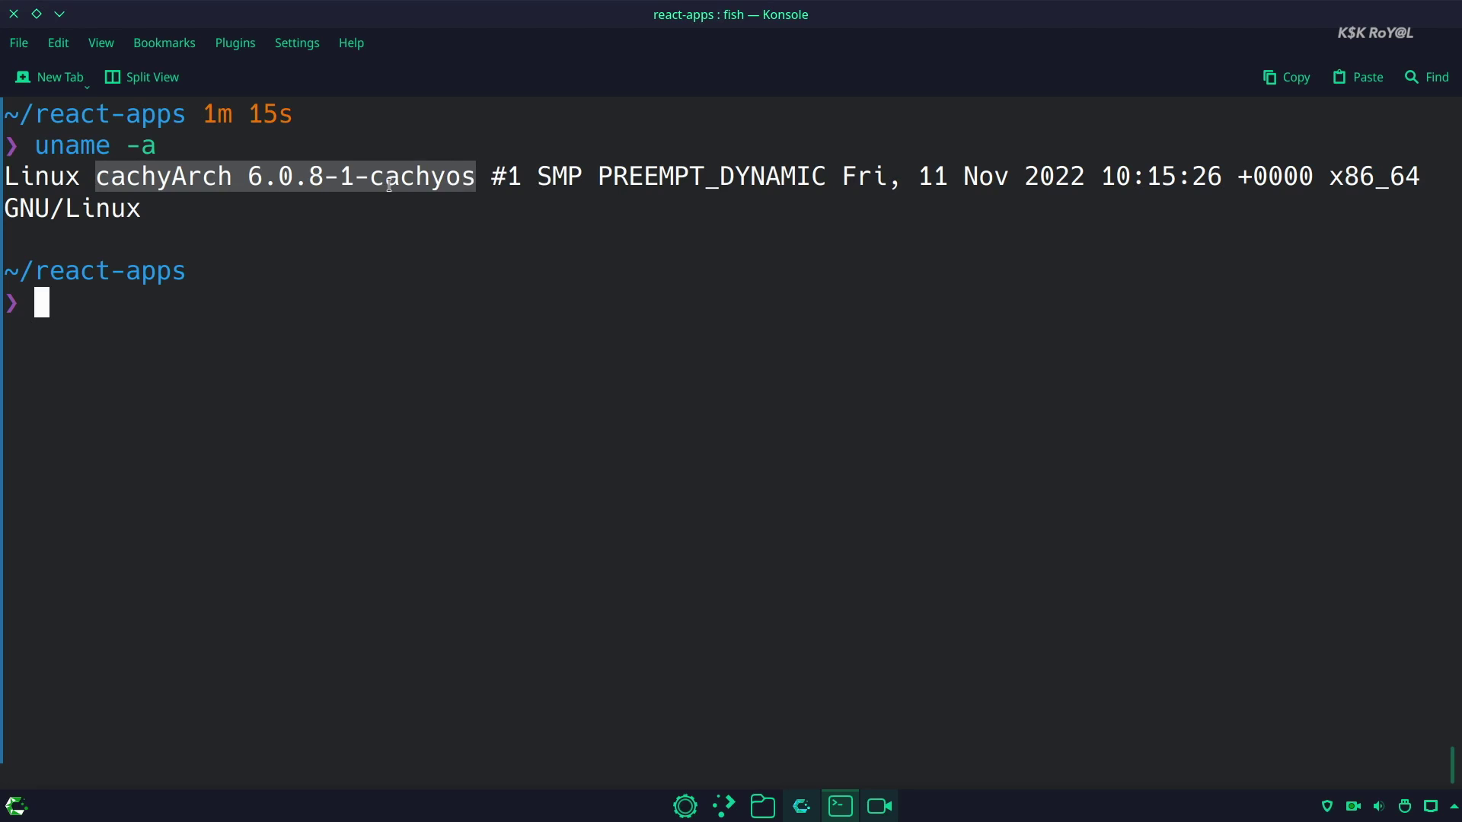
text(htop)
key(Return)
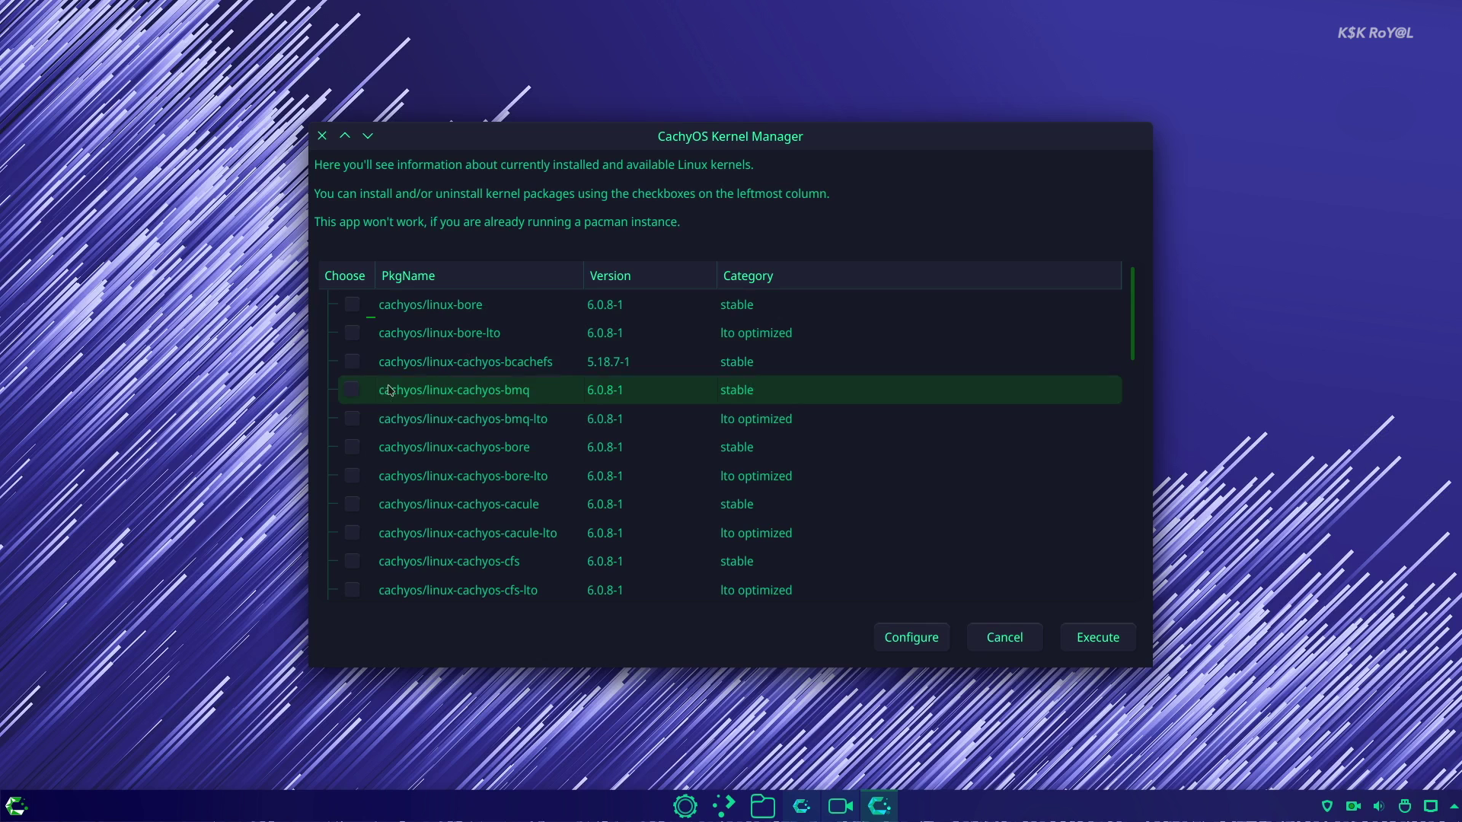
Step: Select the linux-cachyos kernel, open its Configure options and expand the CPU compiler optimizations dropdown
scroll(341, 330, down, 1)
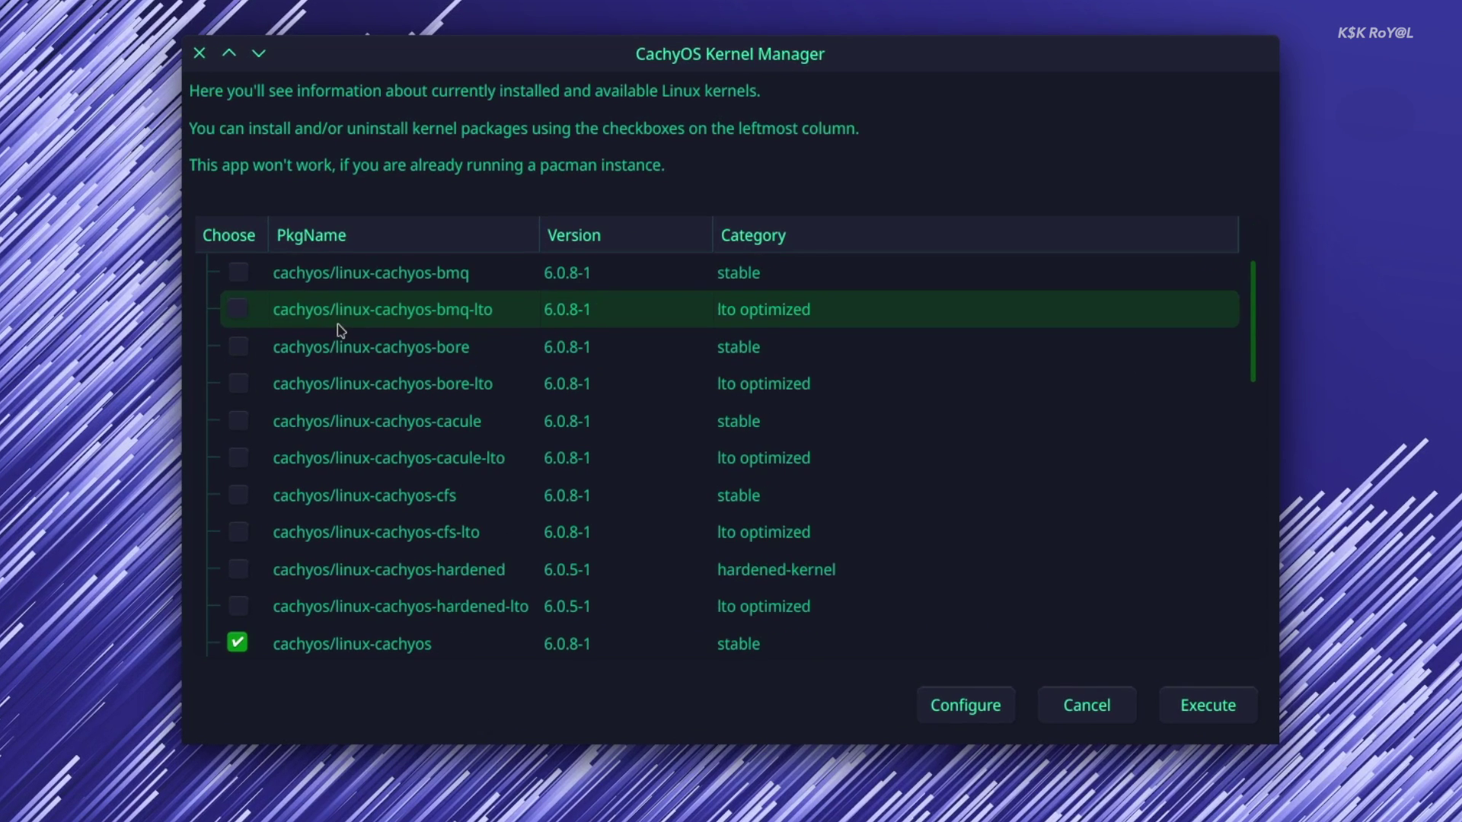
scroll(340, 331, down, 1)
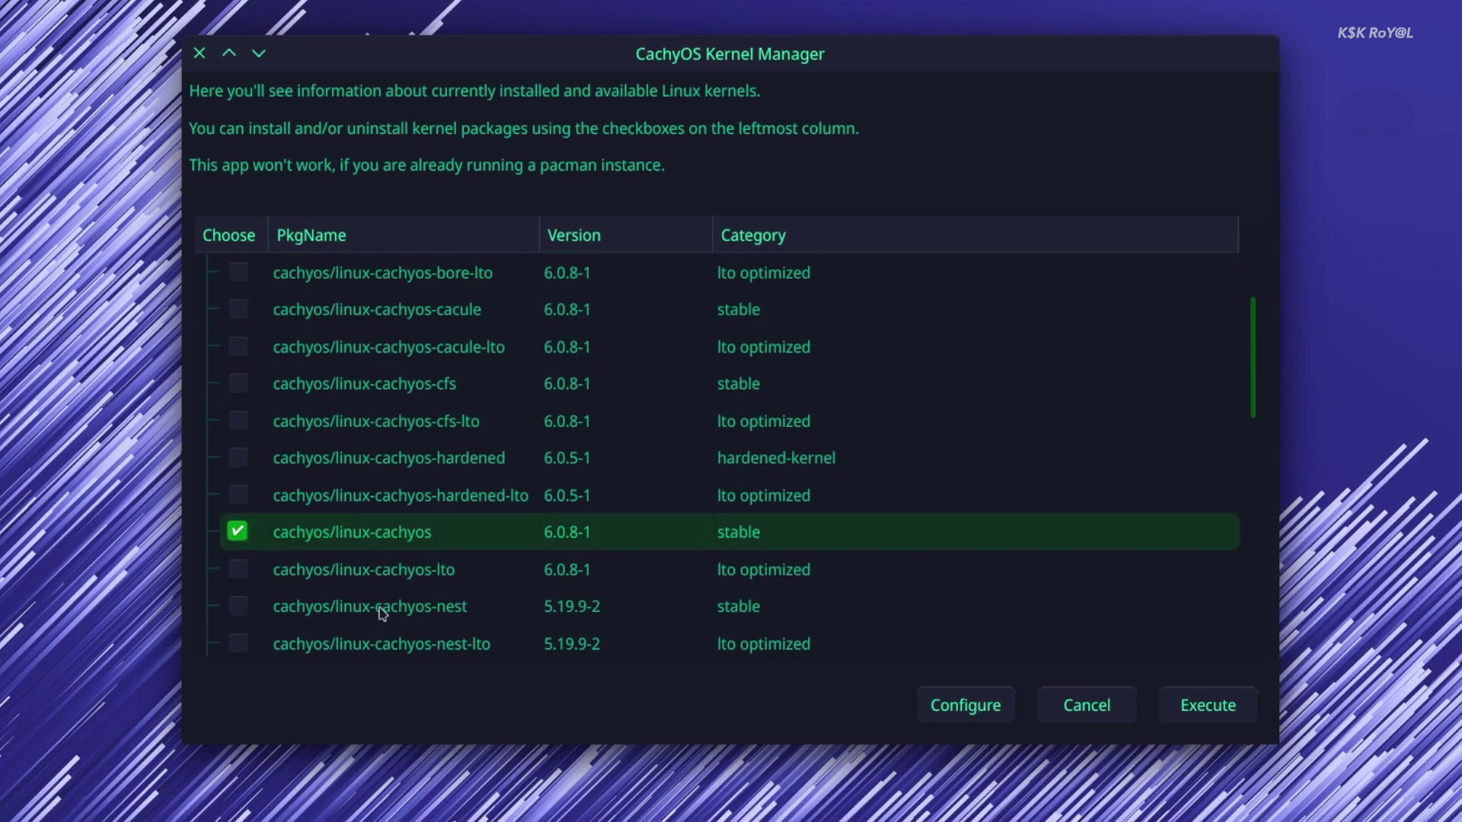
click(535, 533)
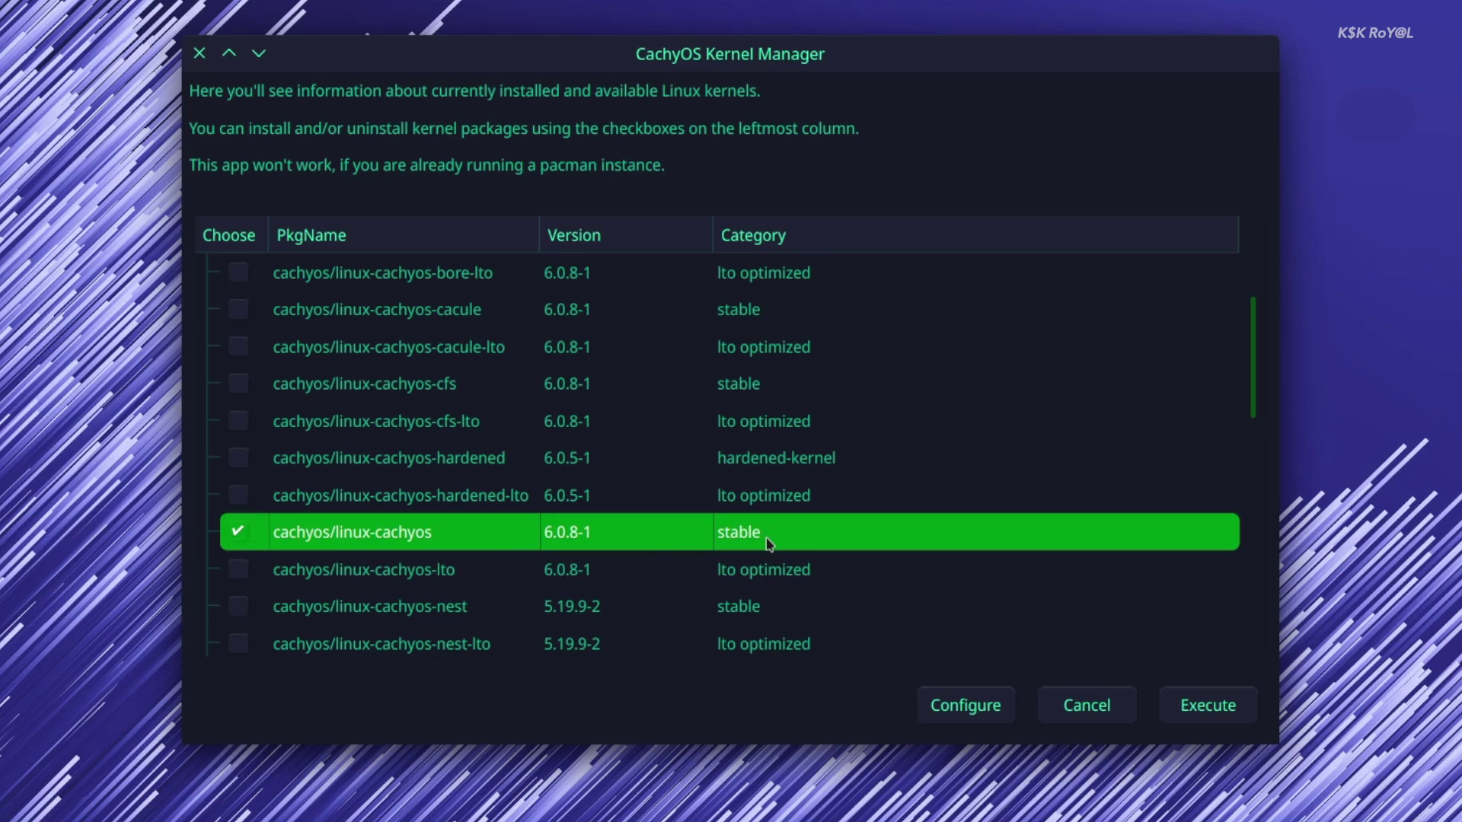
click(1160, 693)
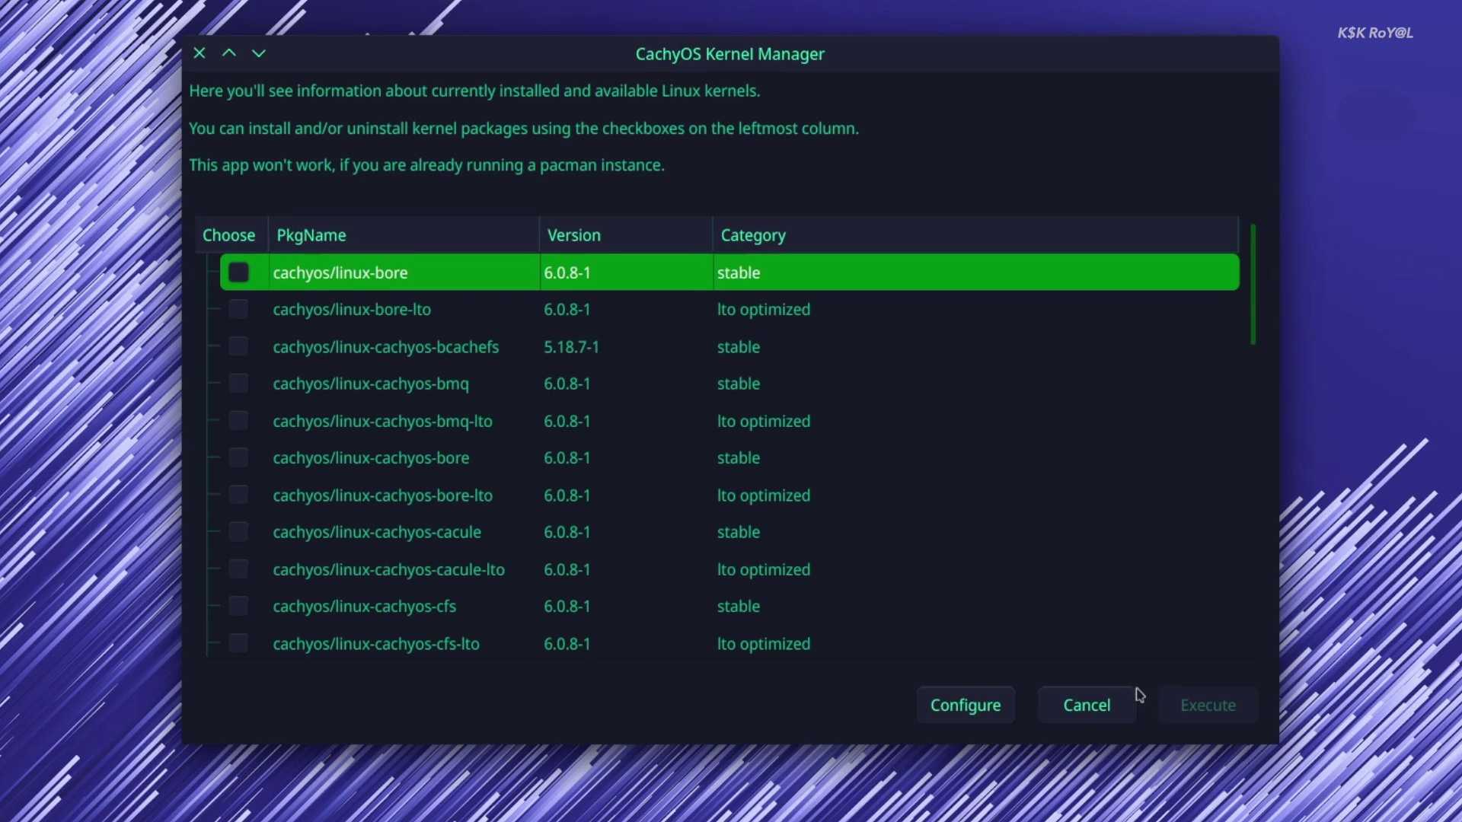
scroll(816, 538, down, 7)
scroll(310, 532, up, 4)
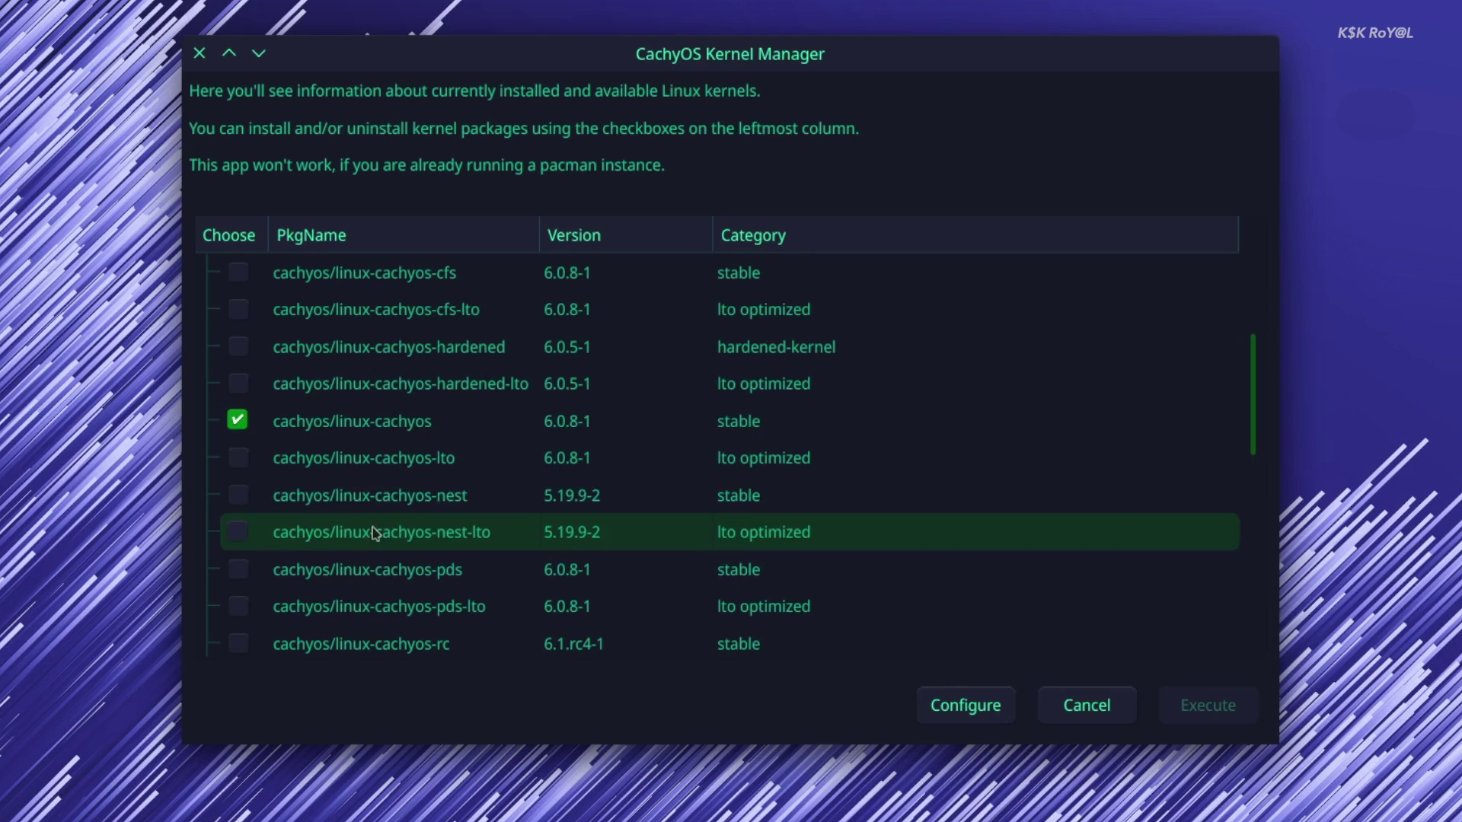
click(427, 419)
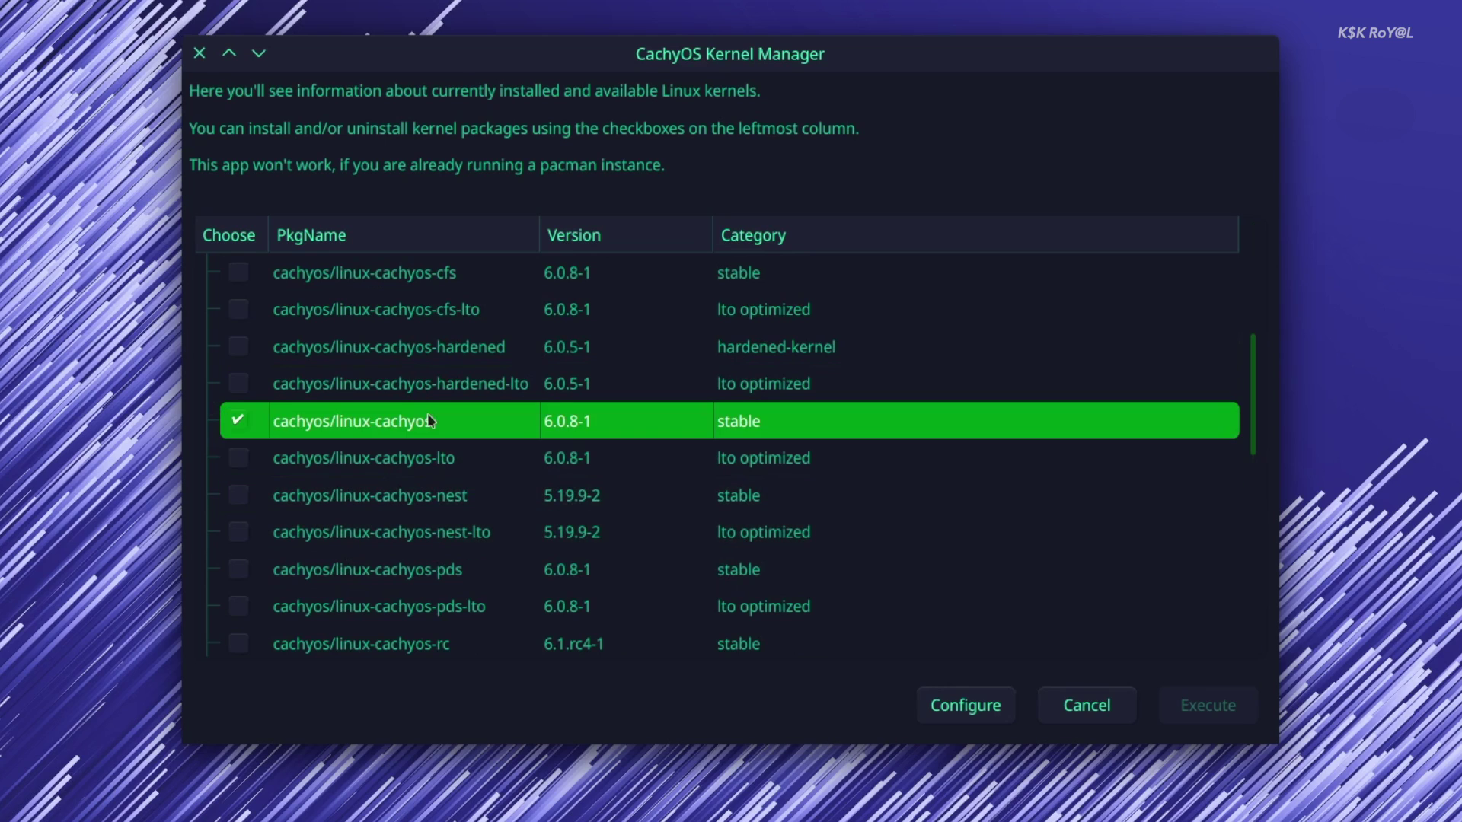
click(986, 719)
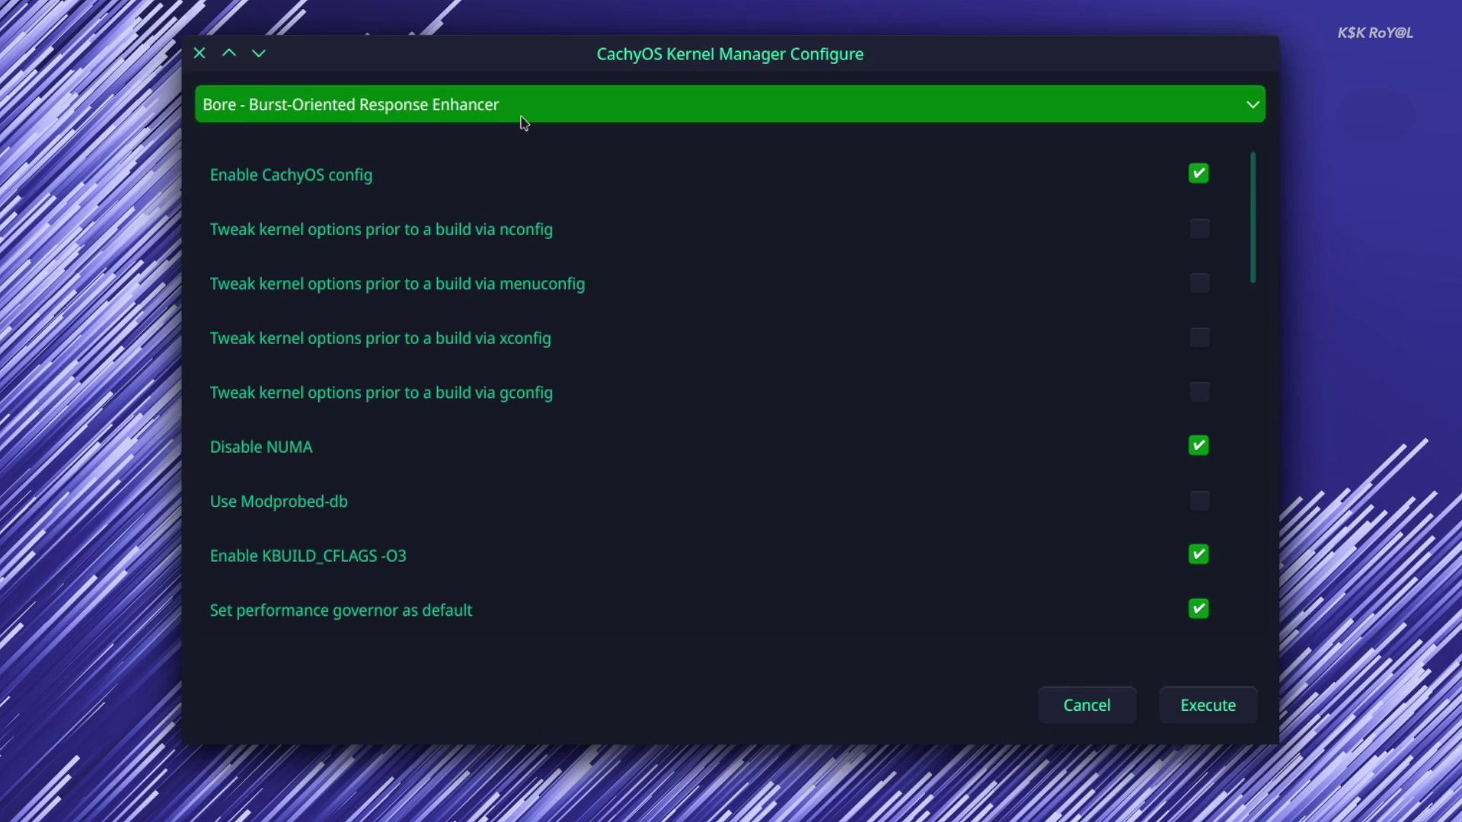
drag(1253, 267, 1240, 495)
click(1173, 412)
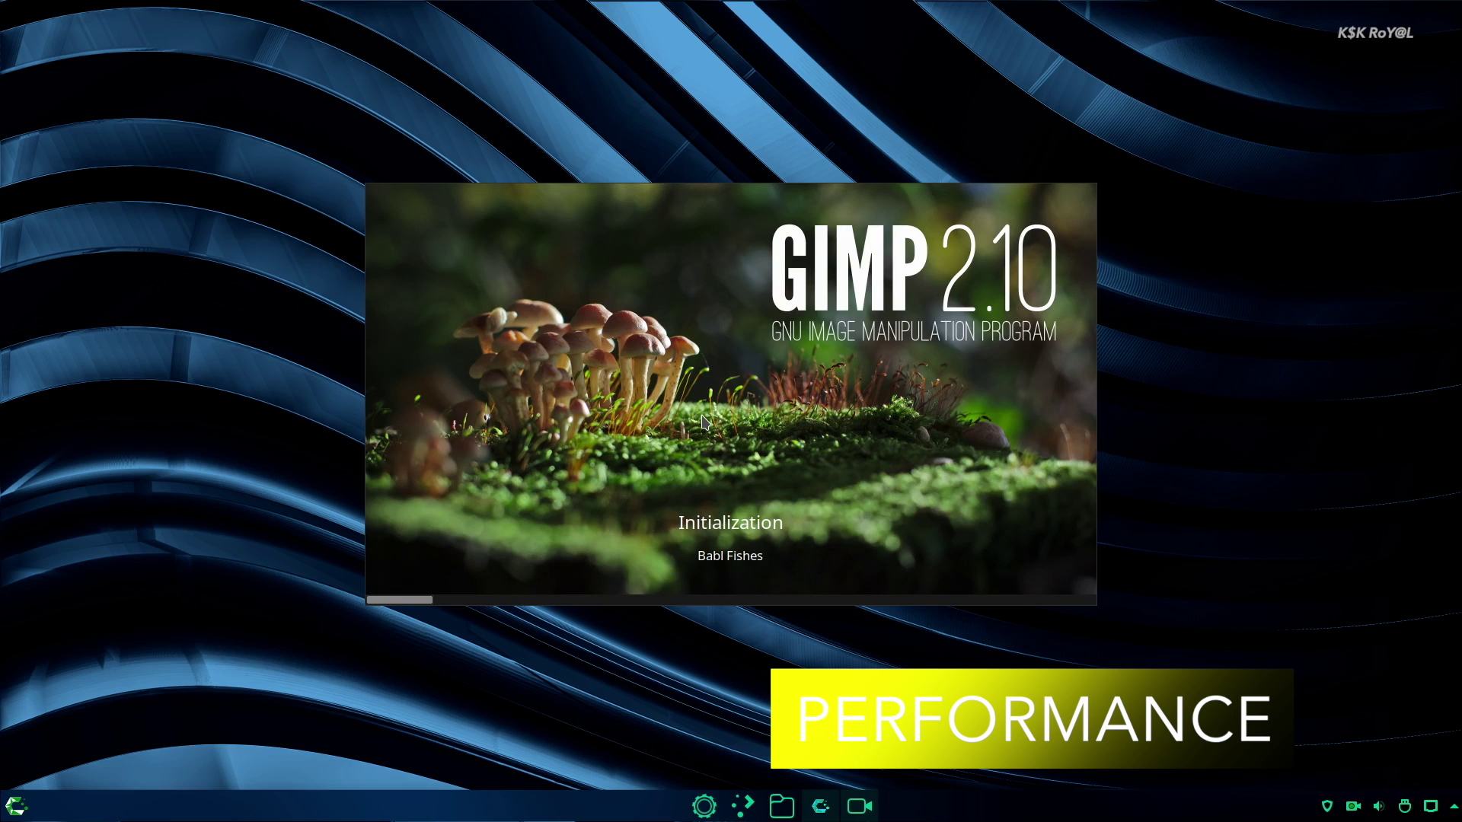
Step: Launch VLC media player and then Code - OSS from the launcher search
key(super)
text(v)
key(Return)
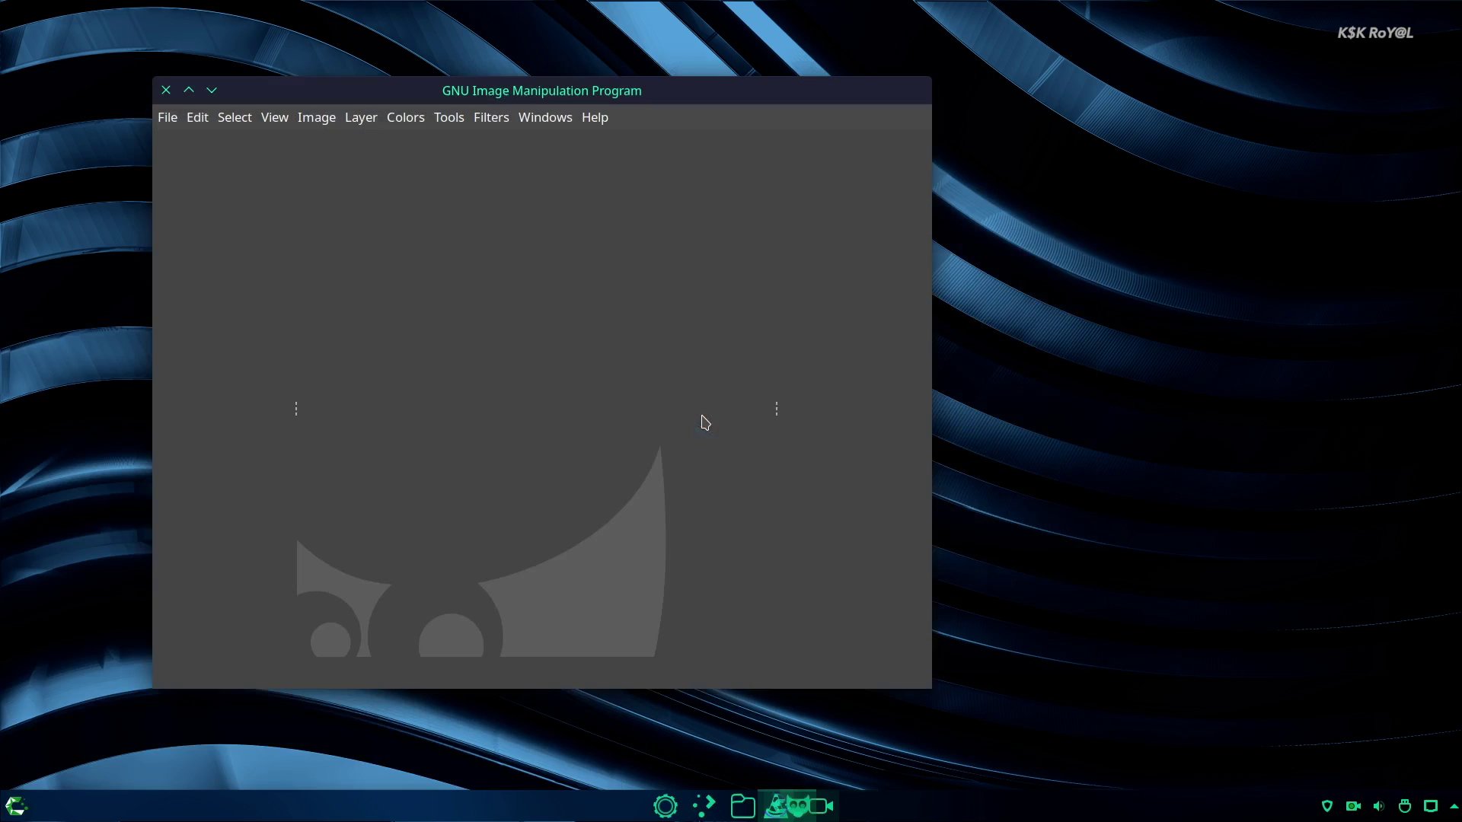
key(super)
text(vo)
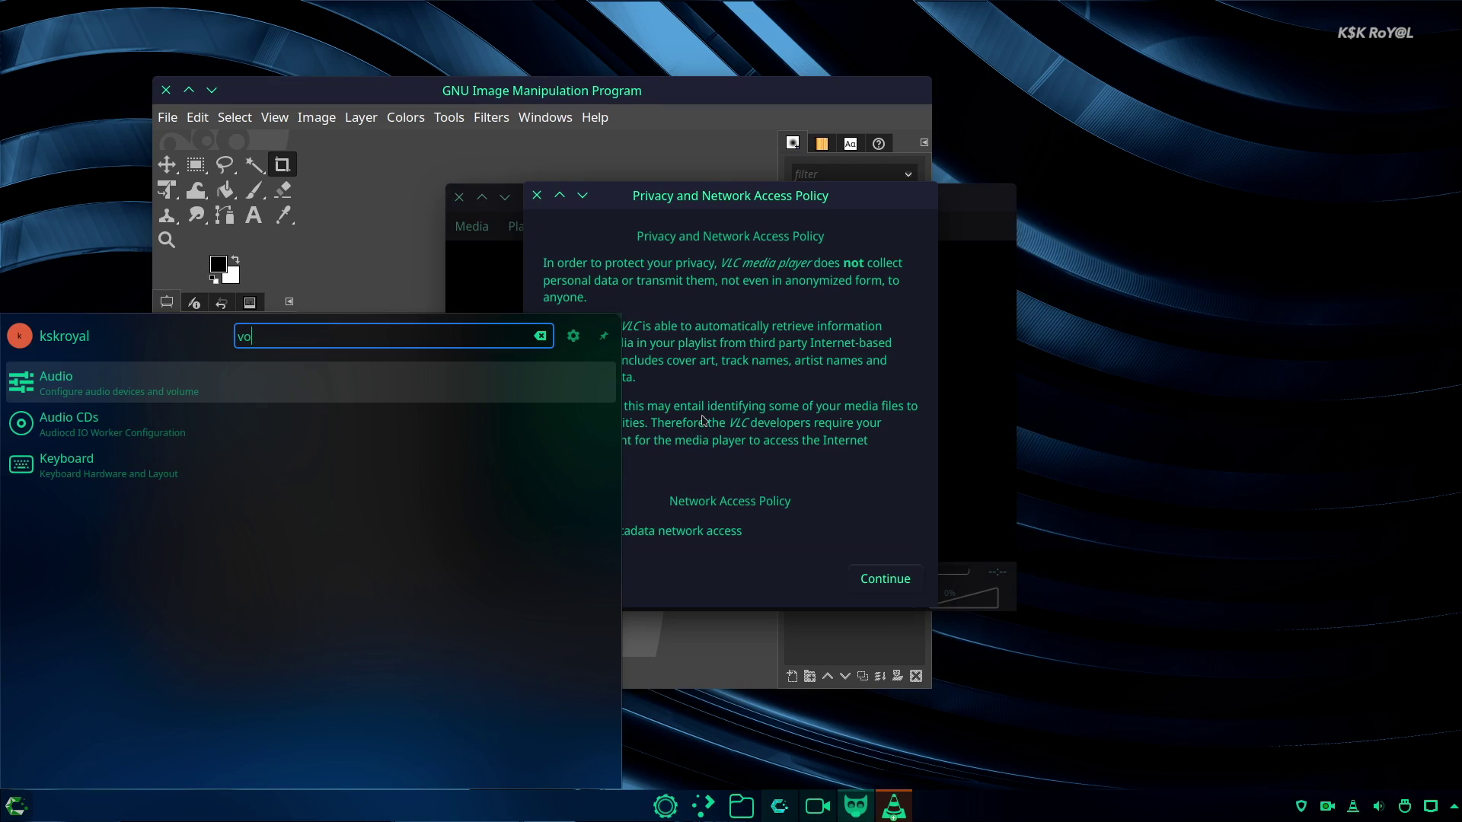
key(Escape)
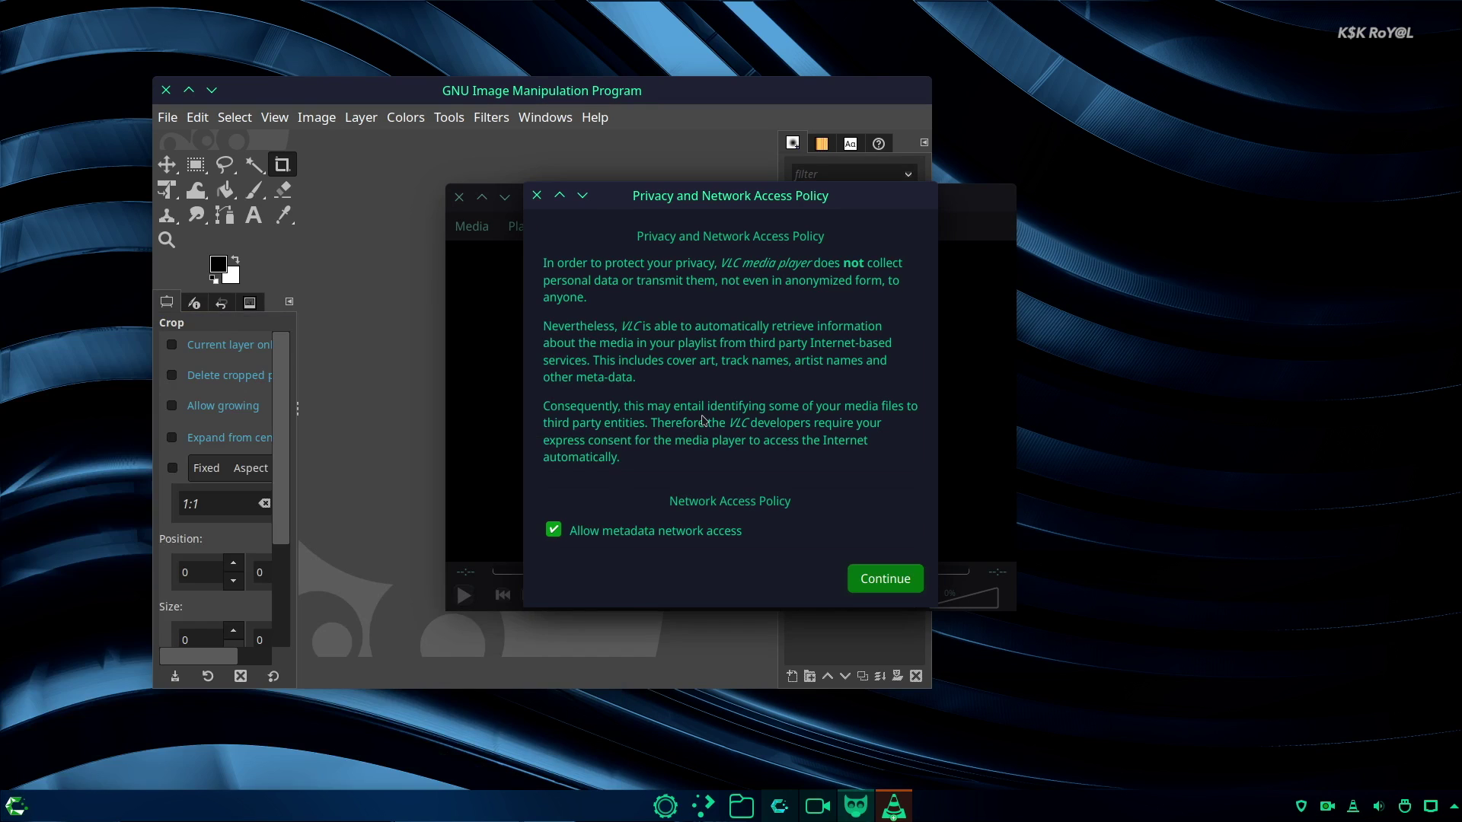
key(super)
text(code)
key(Return)
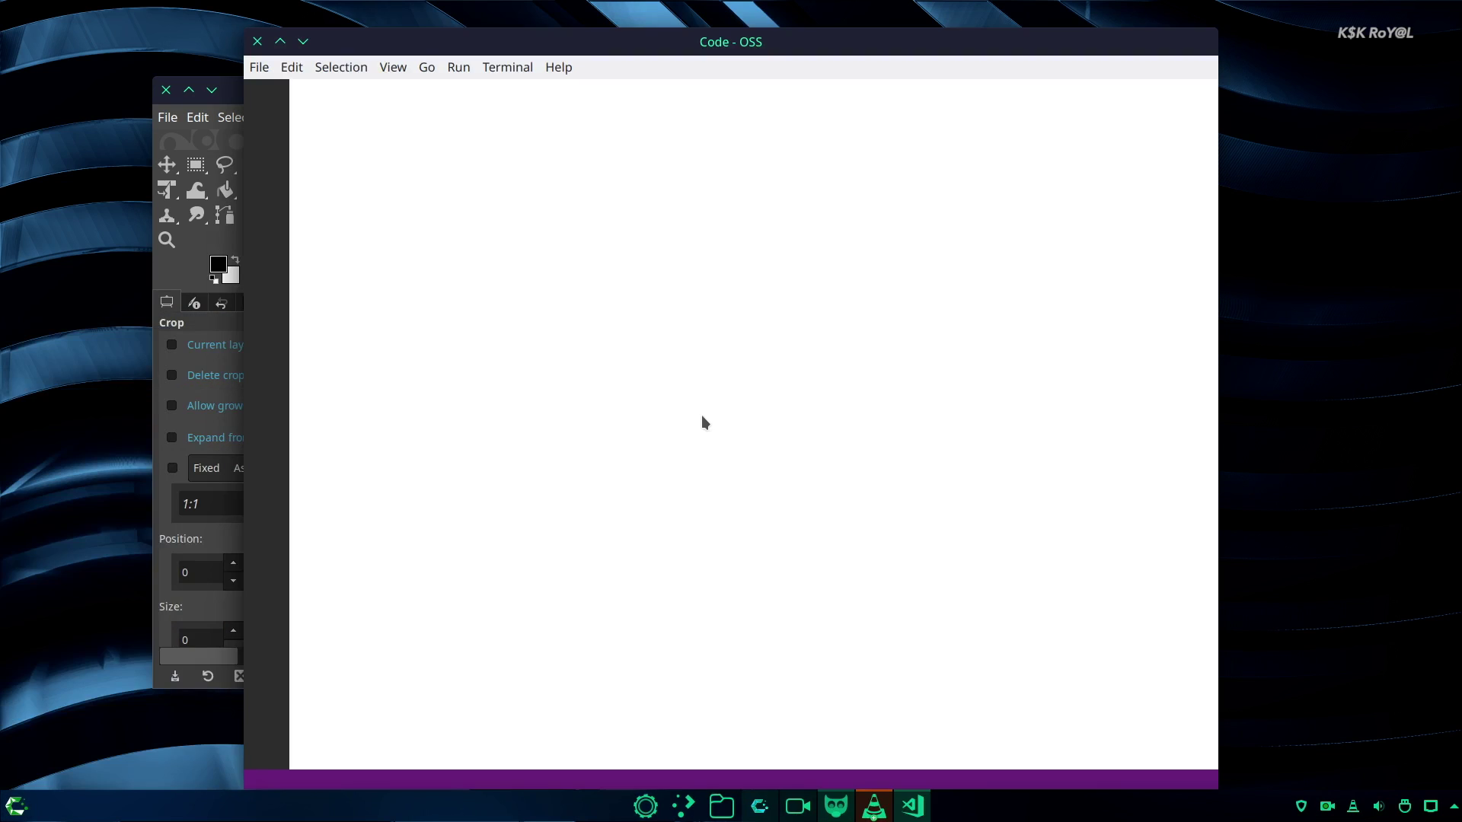
Step: Launch the KWrite text editor, then Kdenlive via the launcher search 'kde'
key(super)
text(kwrite)
key(Return)
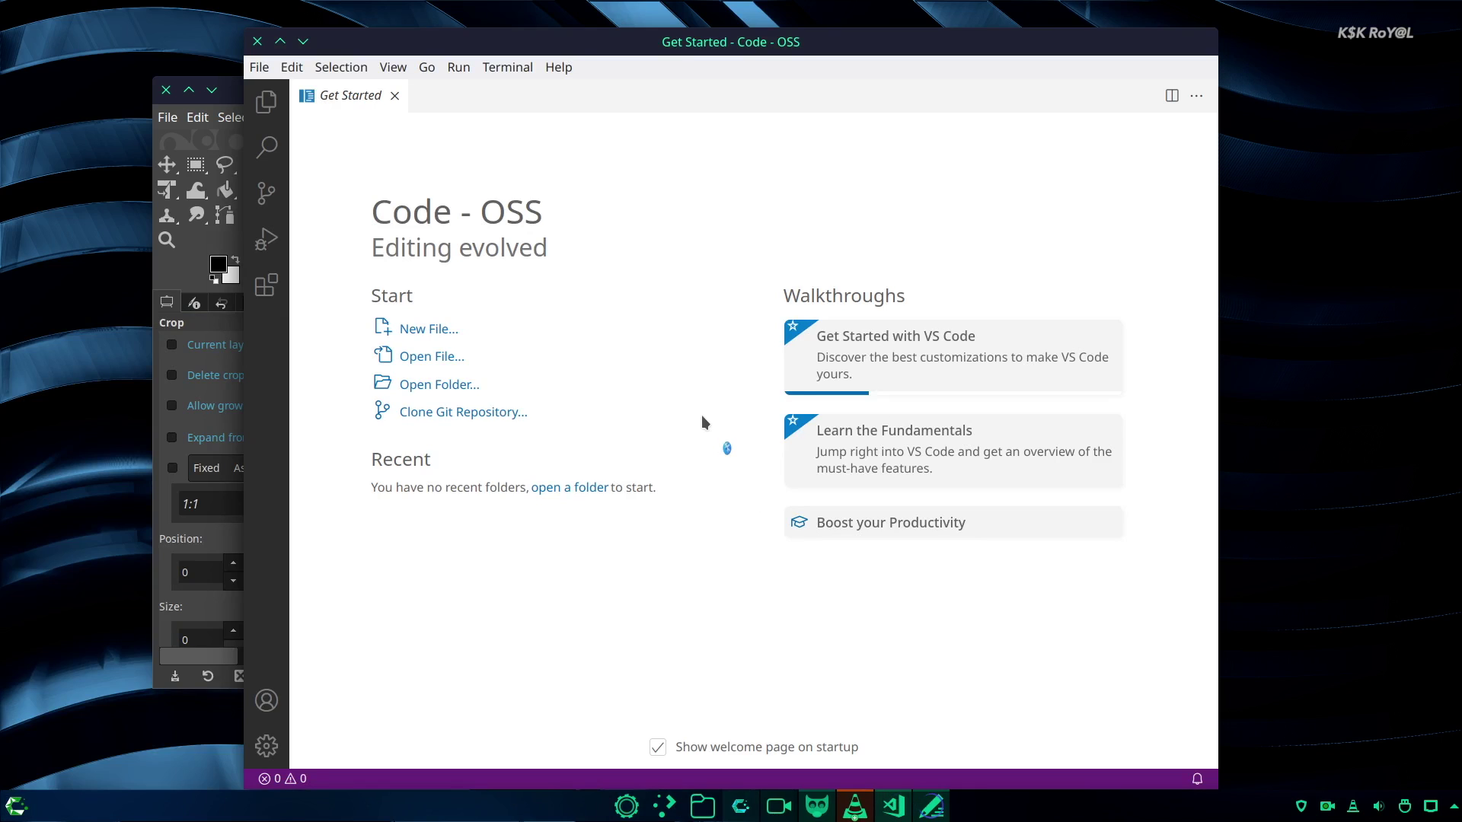
key(super)
text(den)
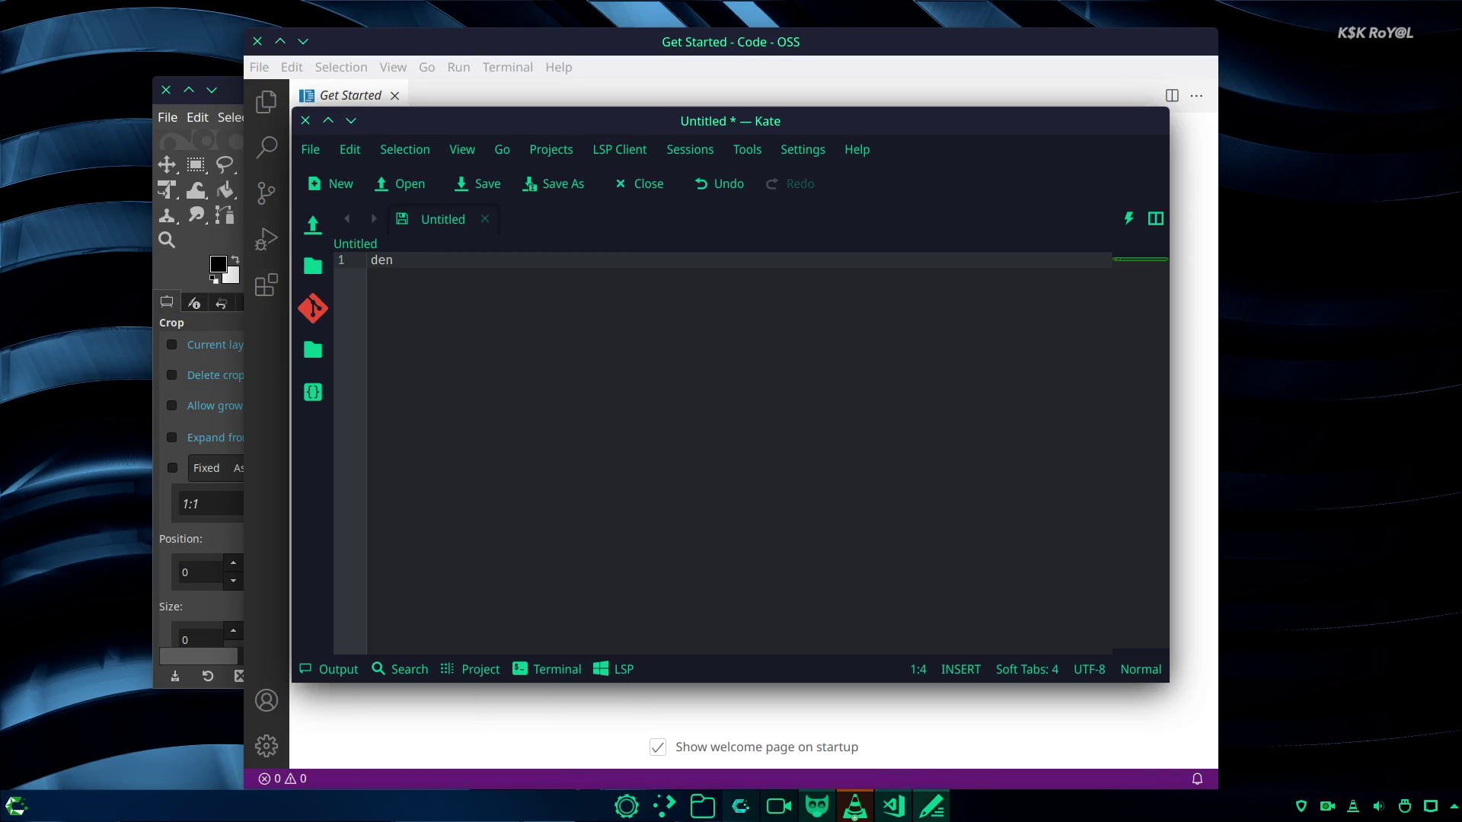
key(super)
text(kde)
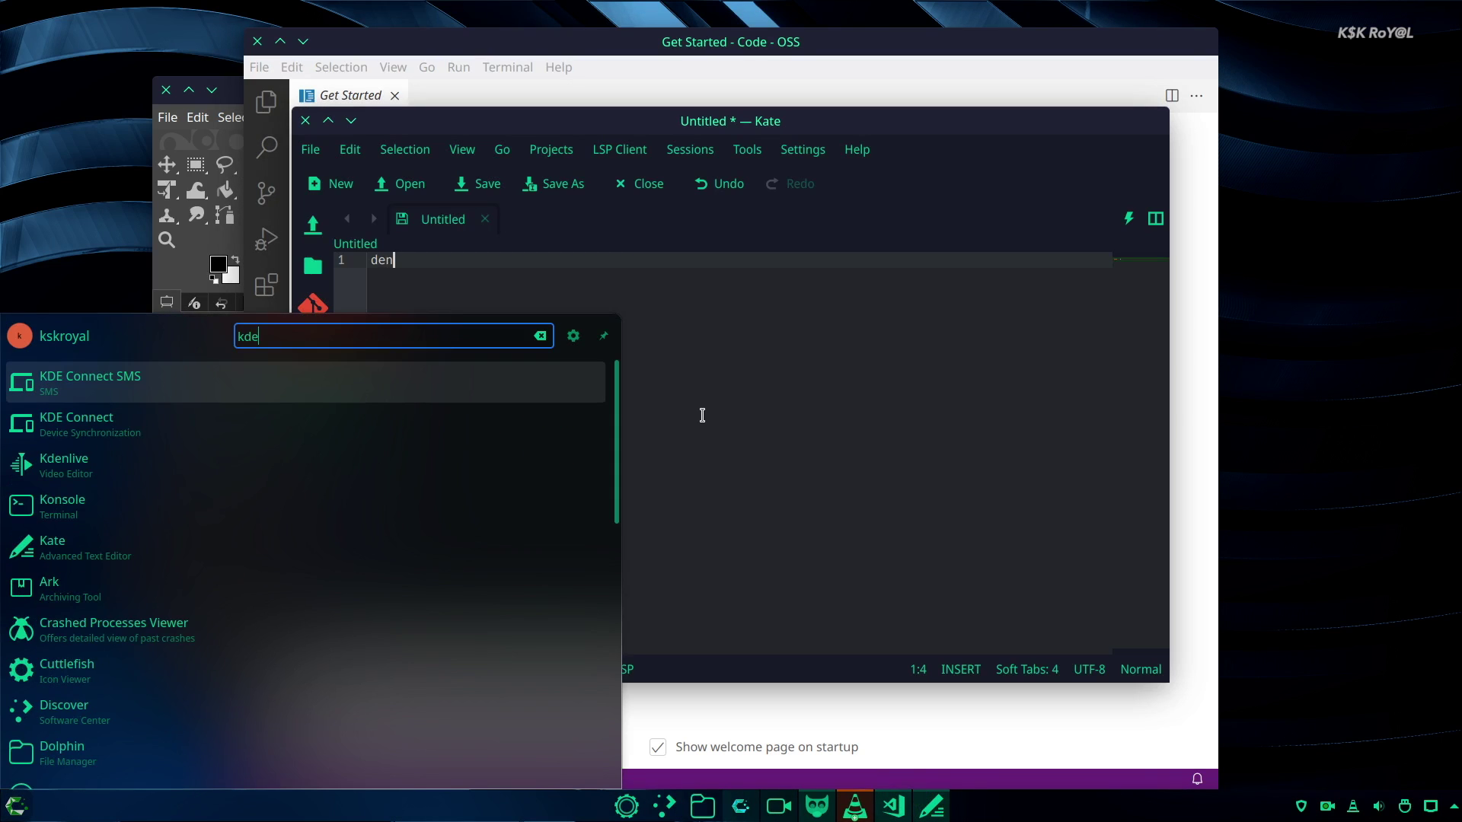
key(Down)
key(Return)
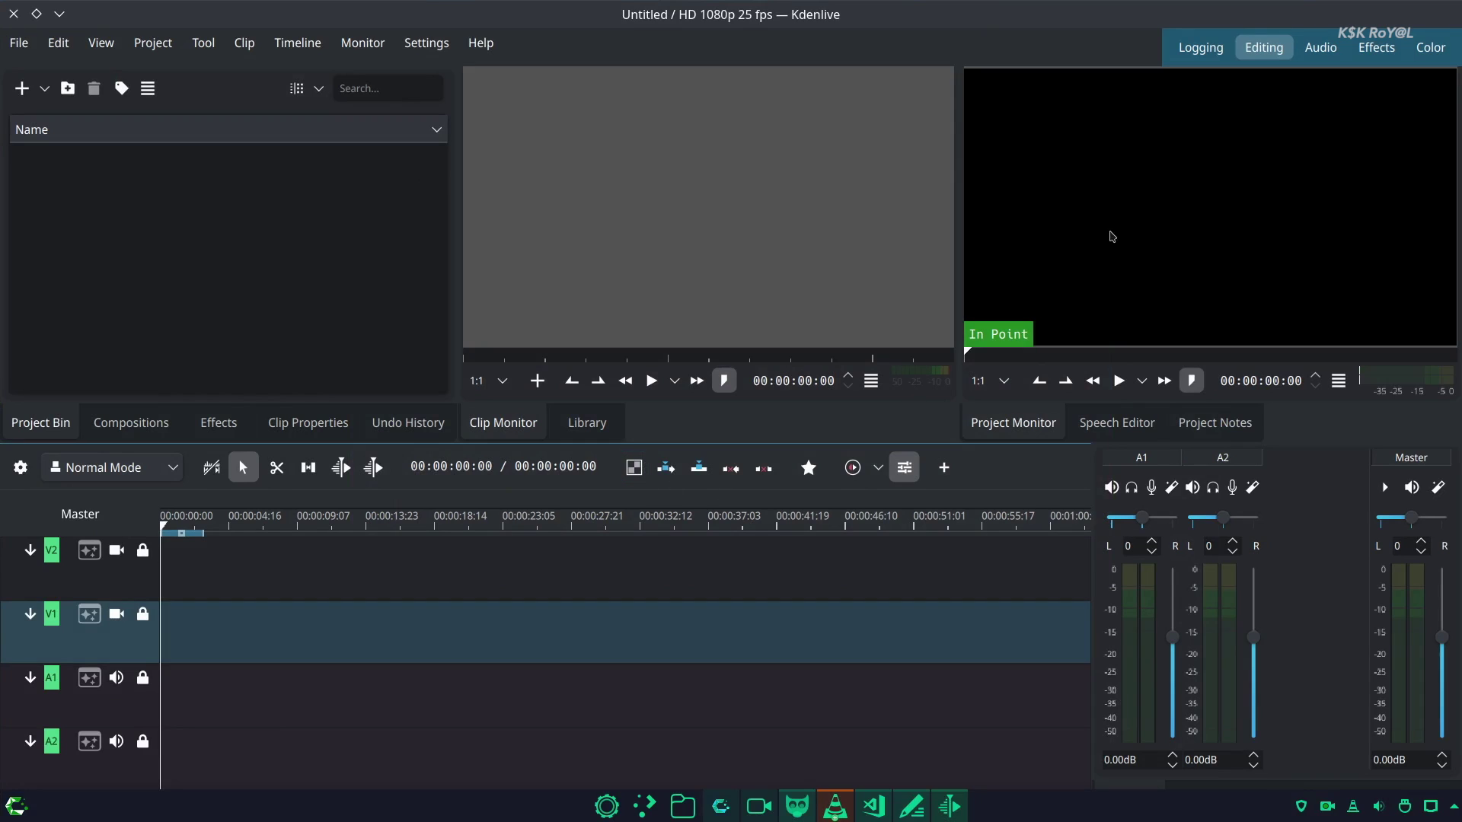
Step: Bring the GIMP window to the front from the all-windows overview
mouse_move(1457, 4)
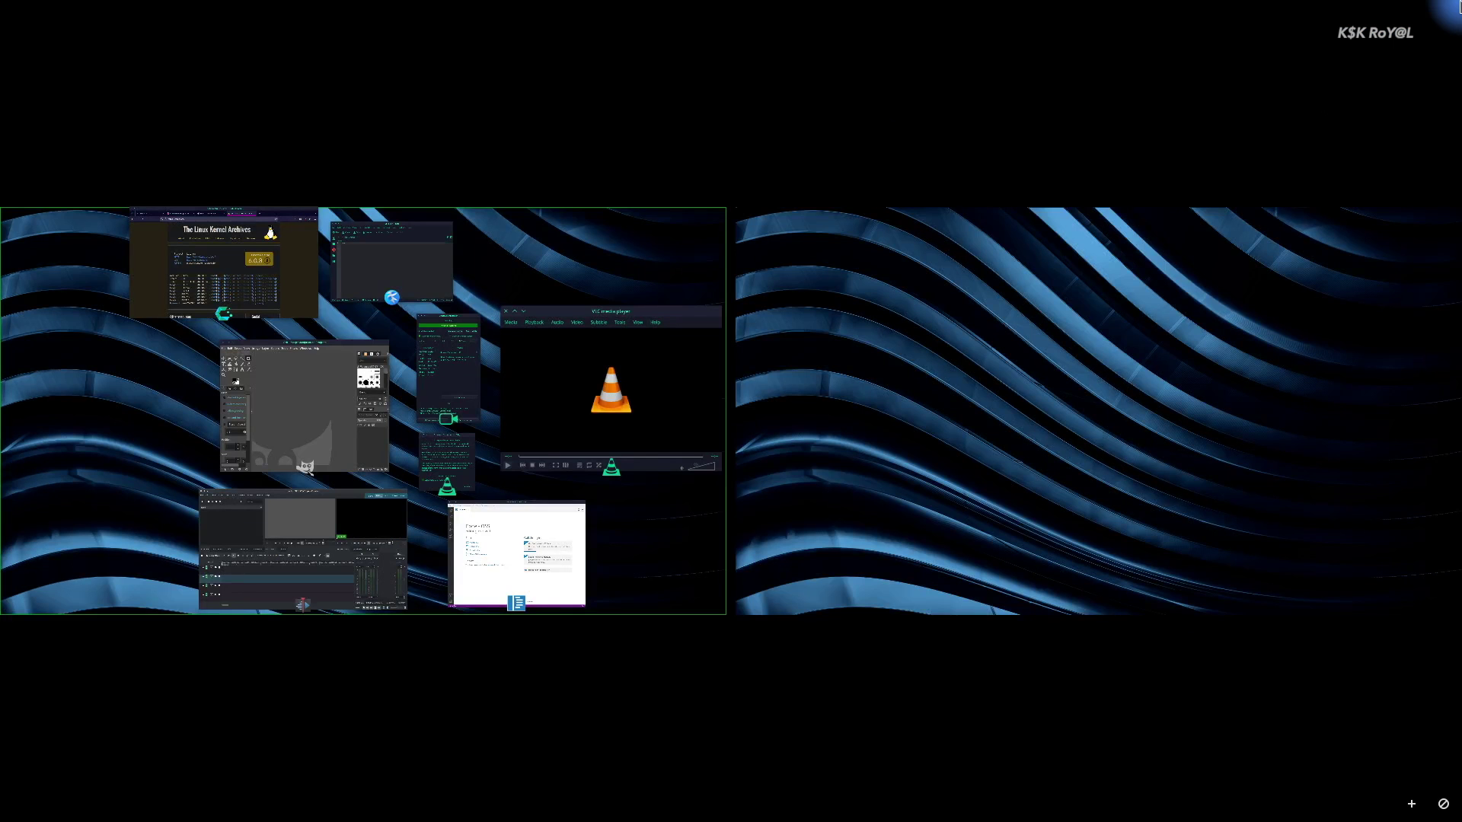
click(348, 466)
mouse_move(3, 6)
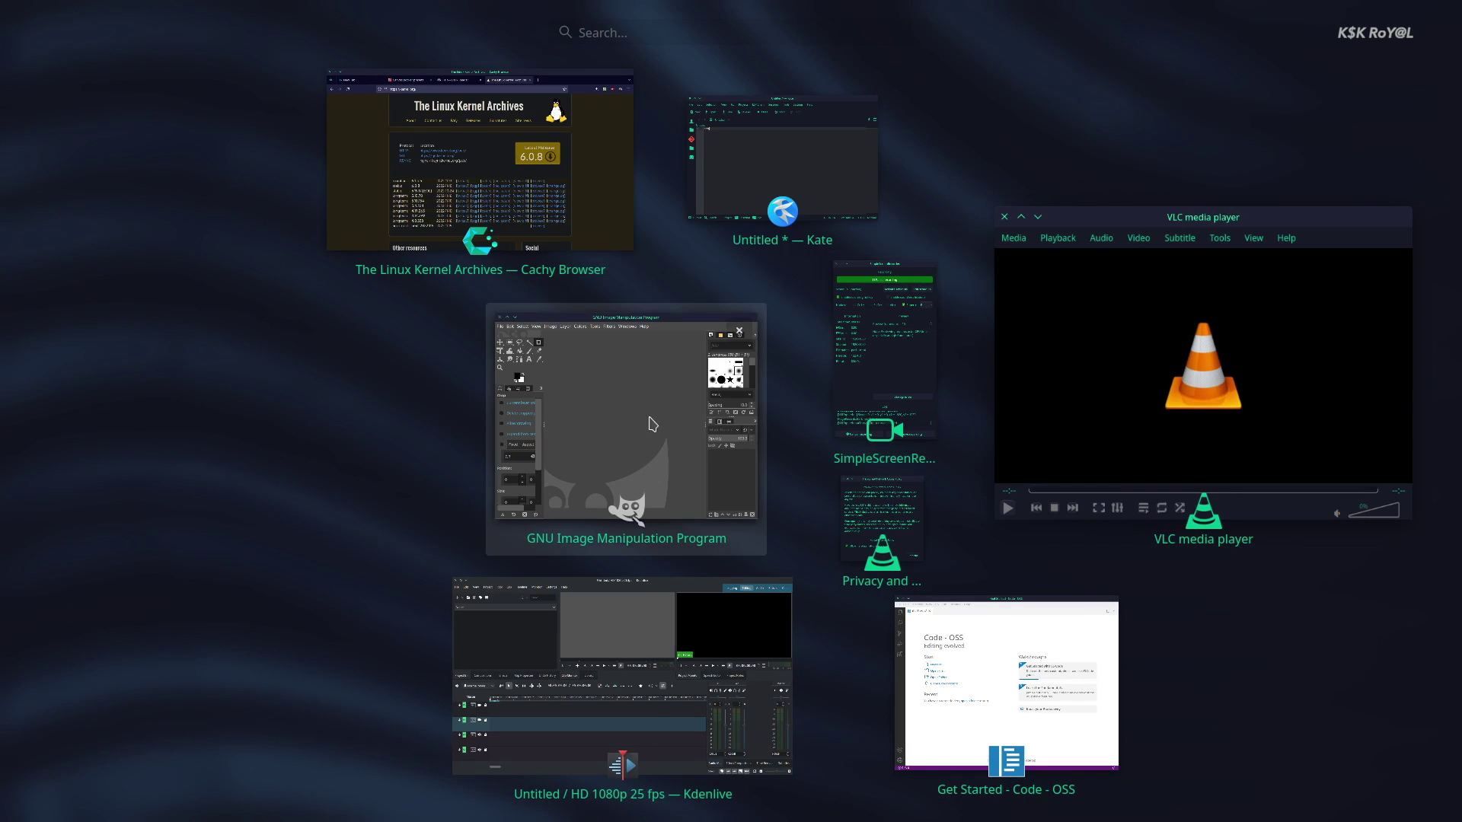
click(629, 417)
Step: Launch Konsole and cycle bpytop from the full view to stat, then process-list mode
key(super)
text(konsole)
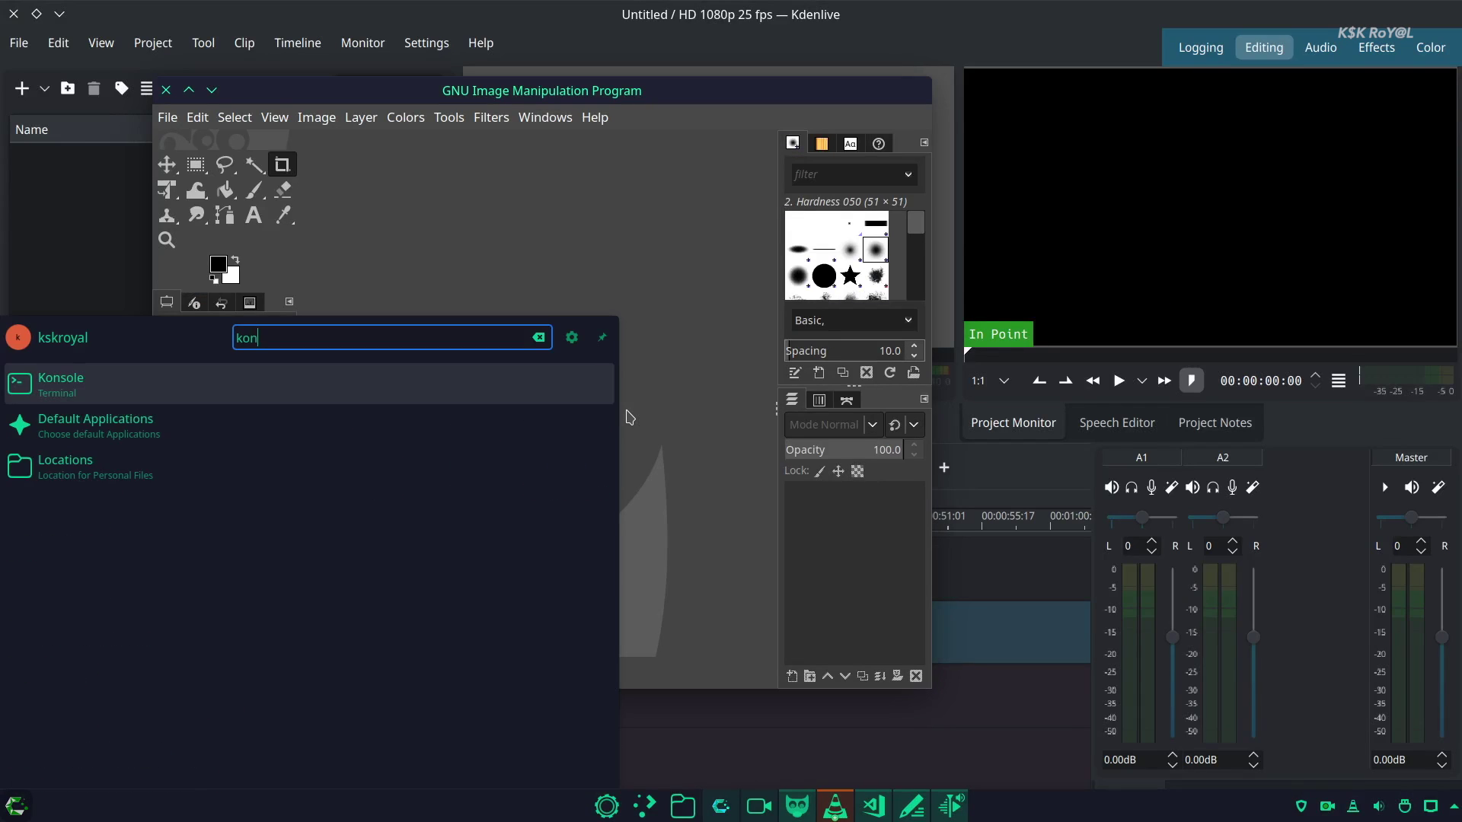
key(Return)
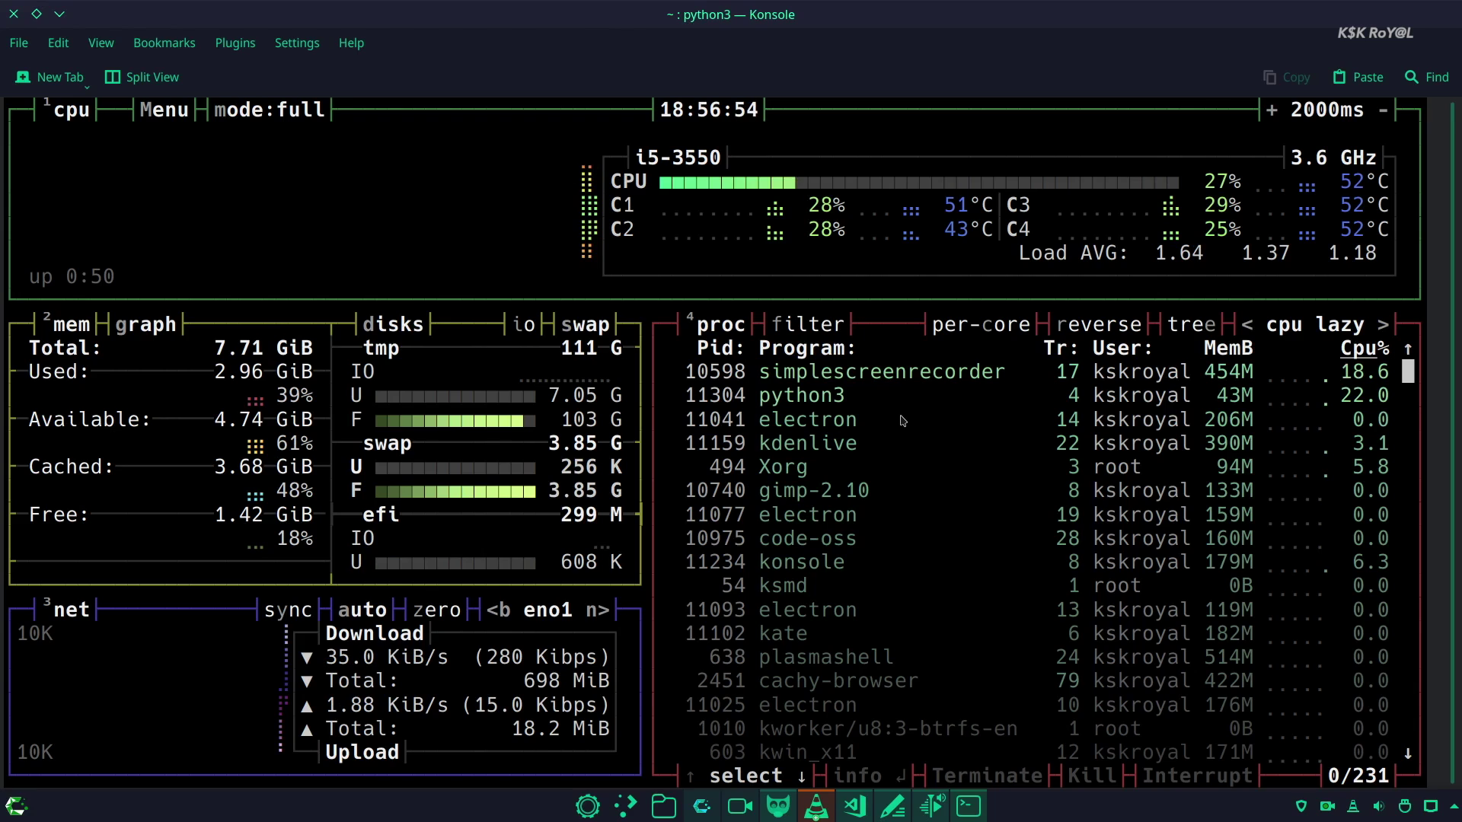
key(m)
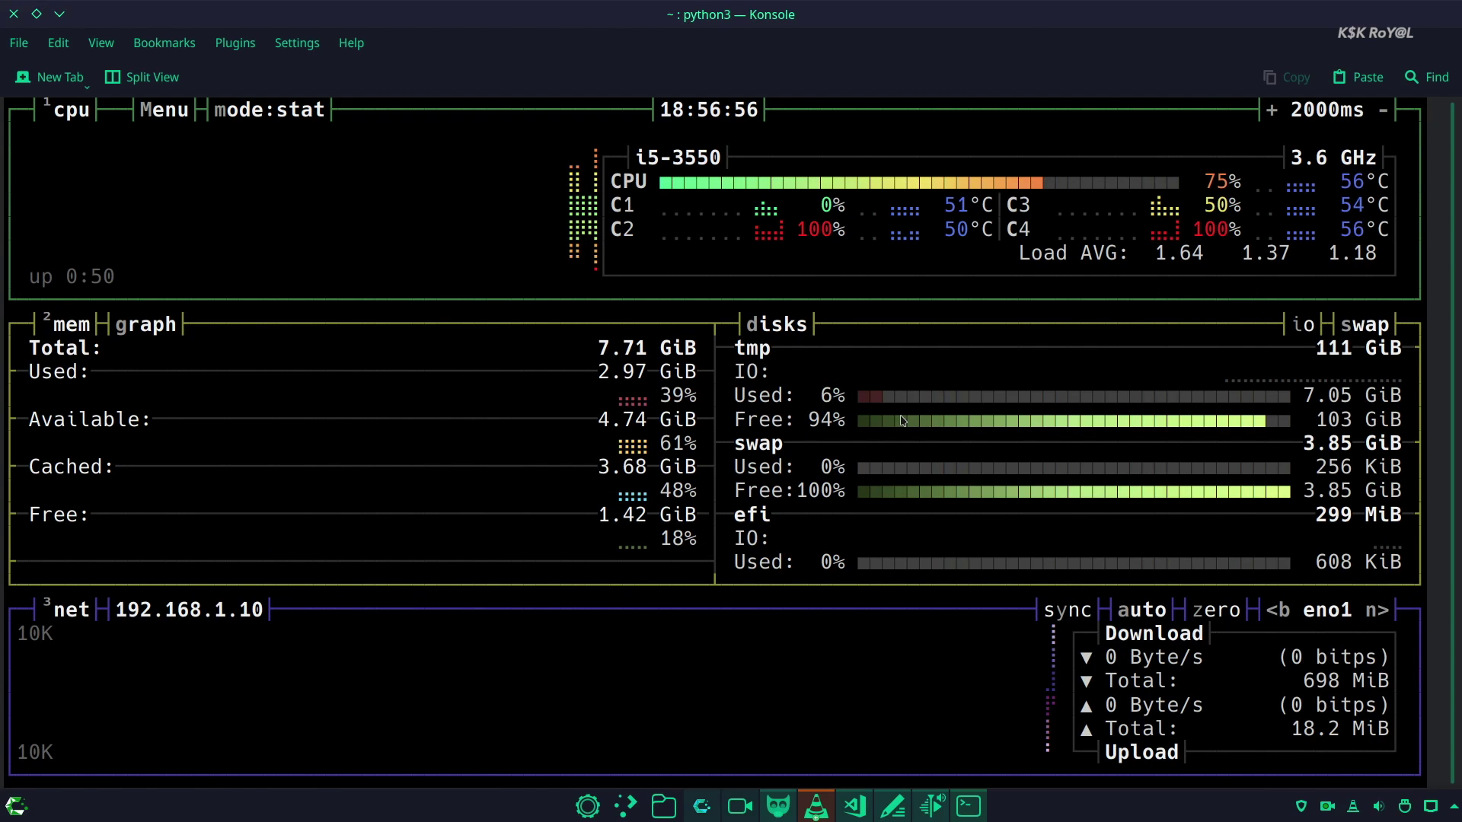
key(m)
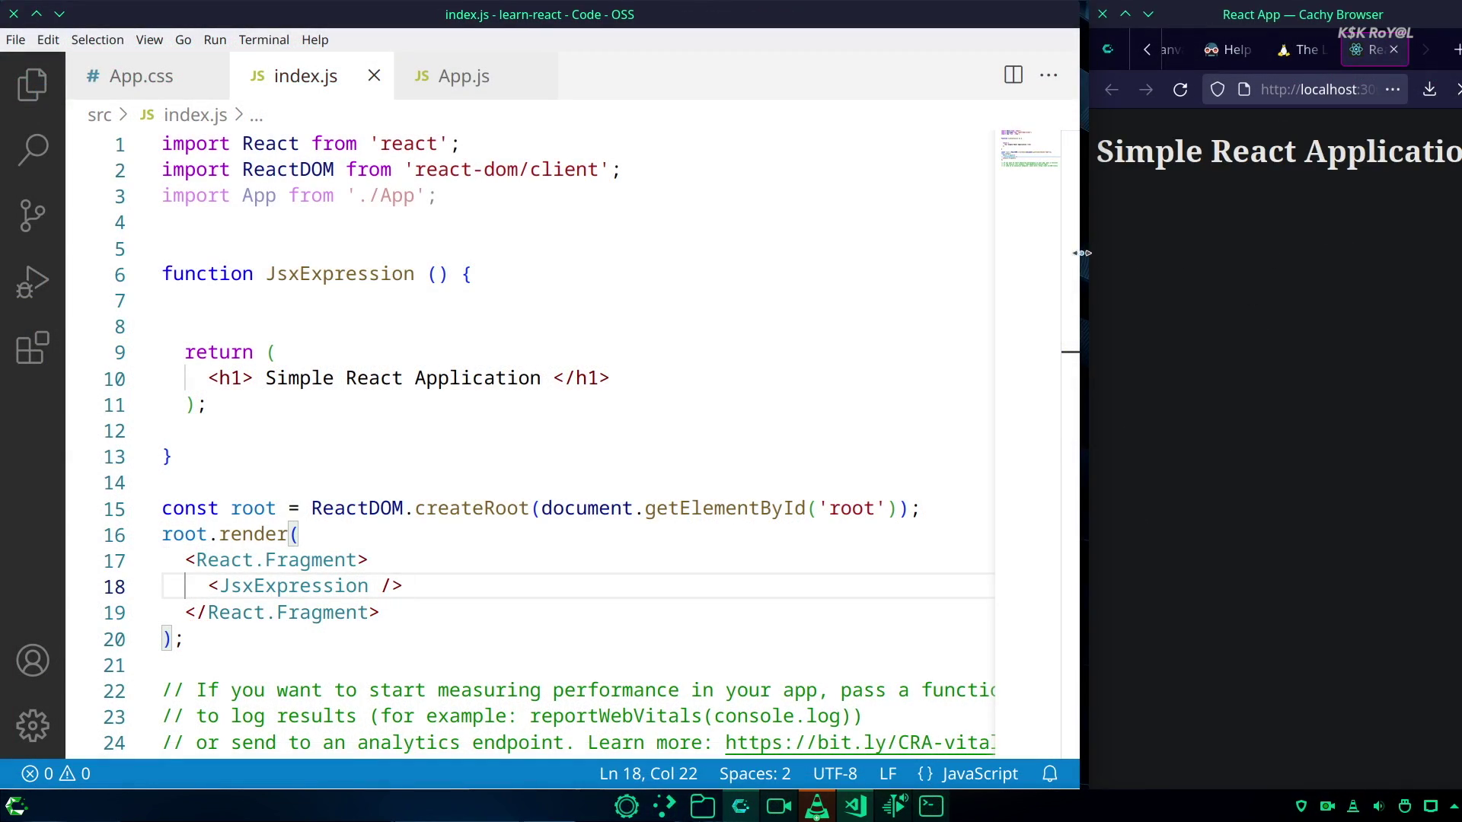
Step: Narrow the editor beside the browser and add an opening <div> line above the h1 heading
drag(1081, 252, 1059, 261)
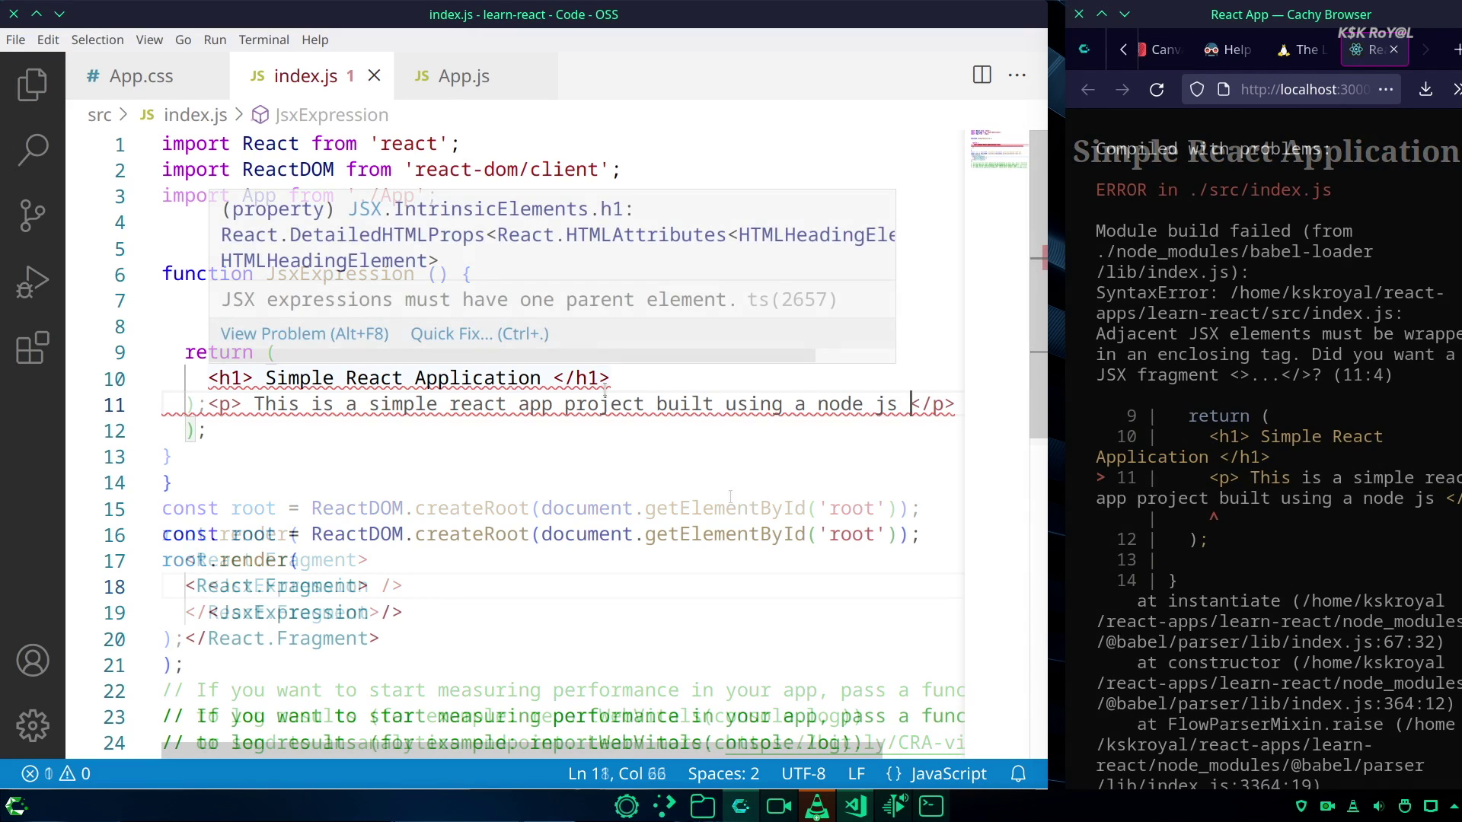
click(605, 389)
key(Return)
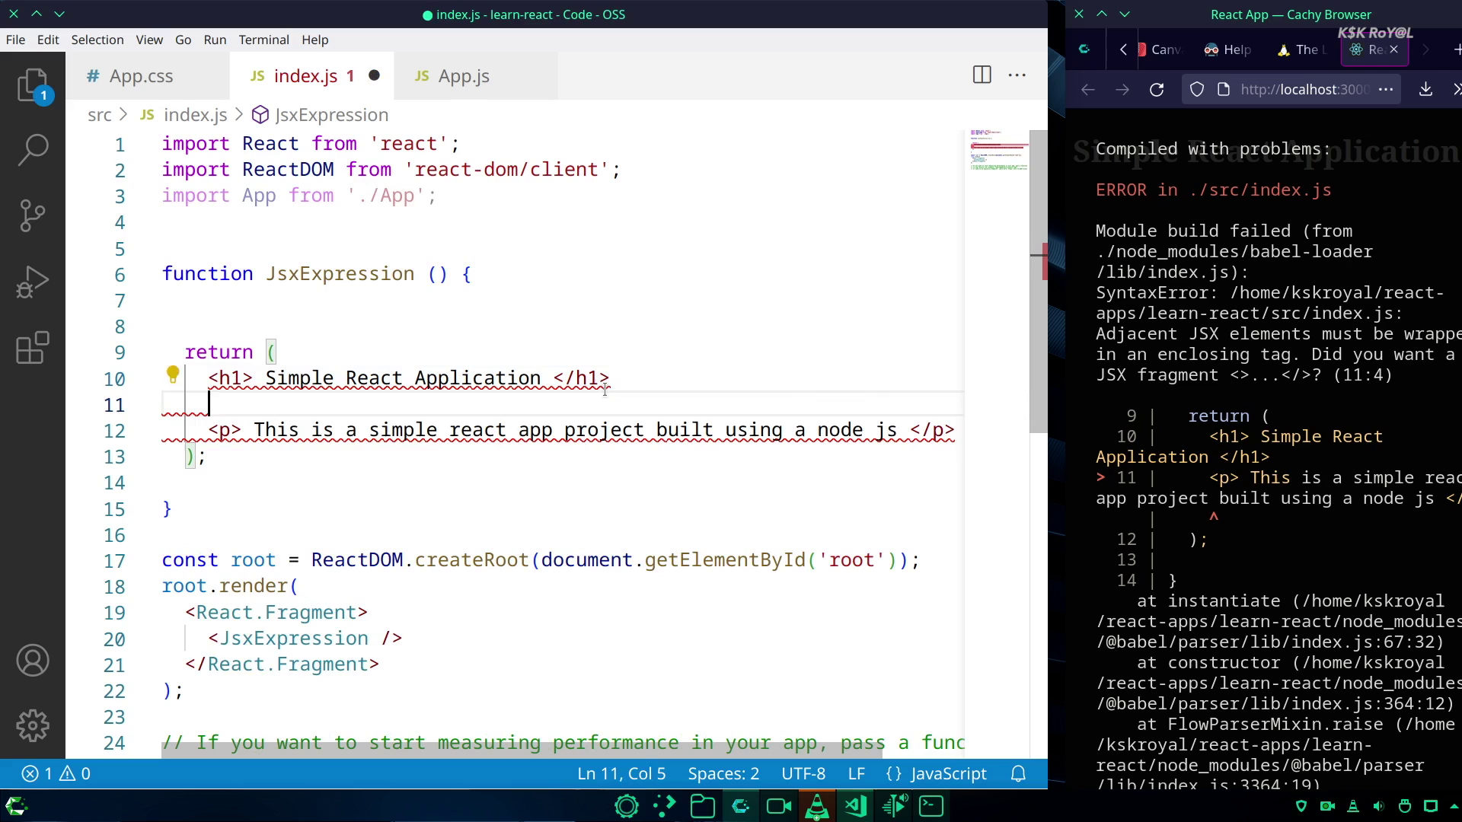
key(Up)
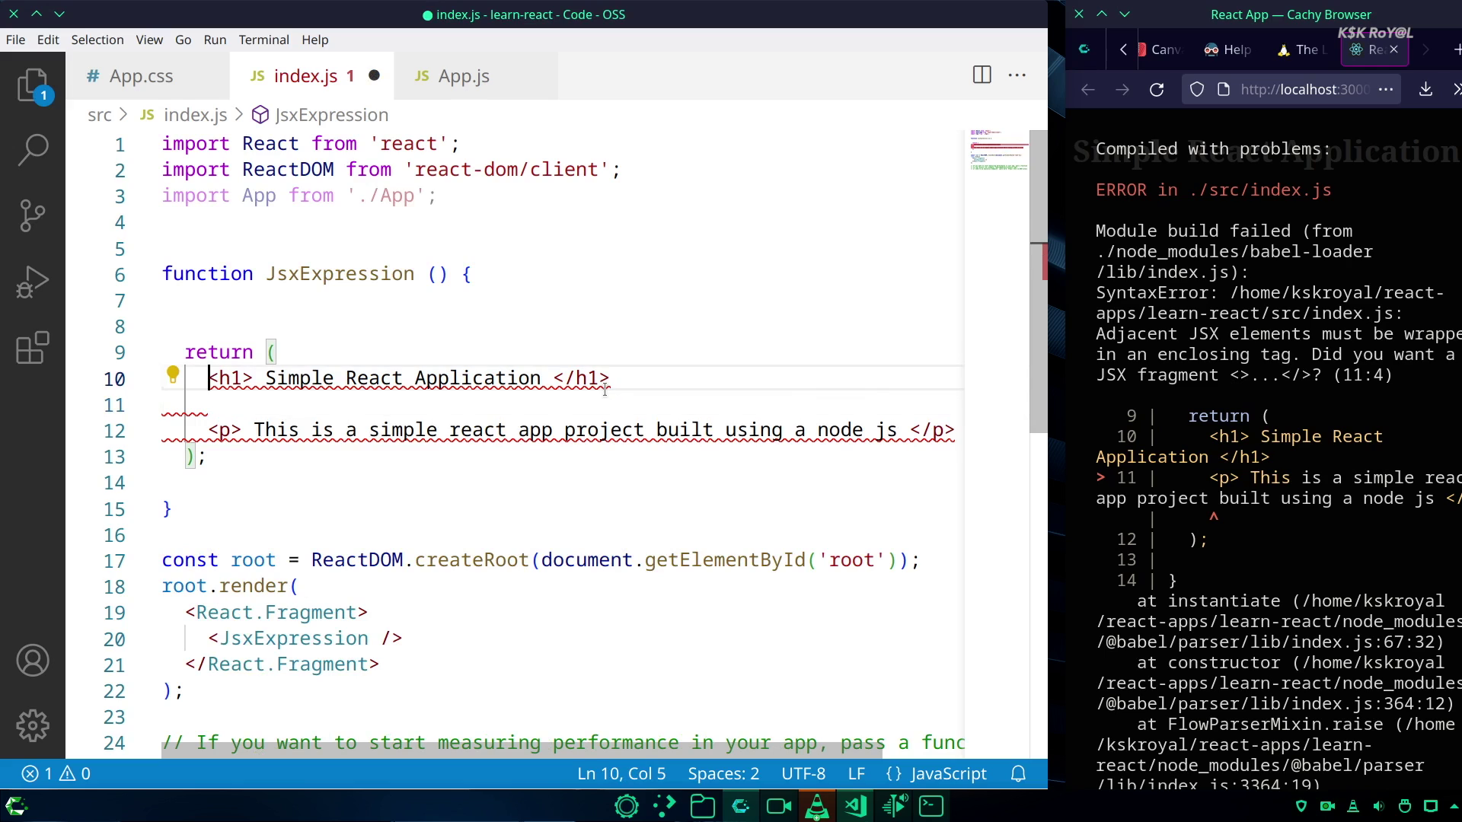
key(Up)
key(End)
key(Return)
text(<div>)
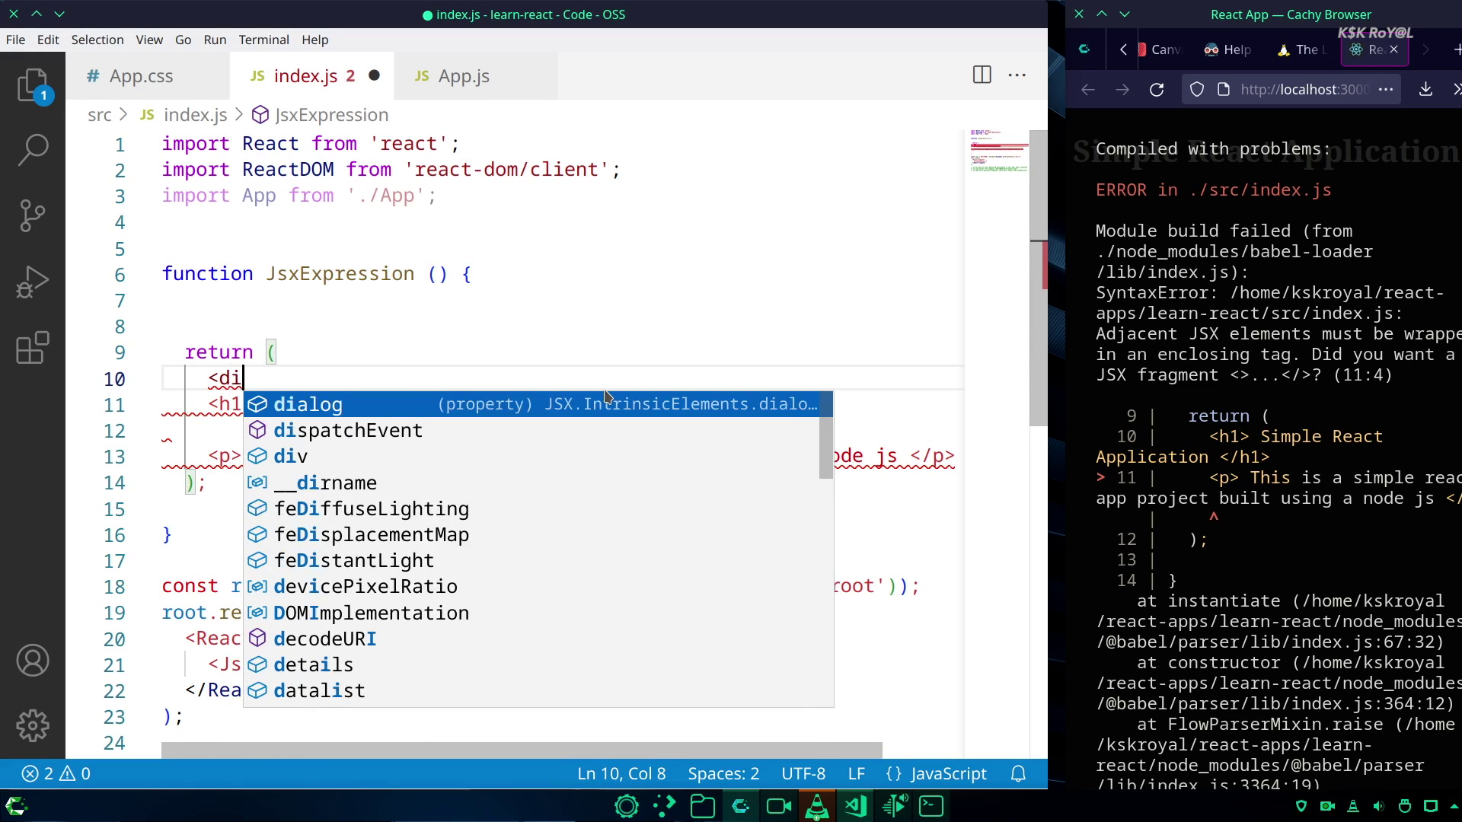
Step: Move the h1 and p lines inside the div, save index.js, then type 'eact-app learn-react'
key(Down)
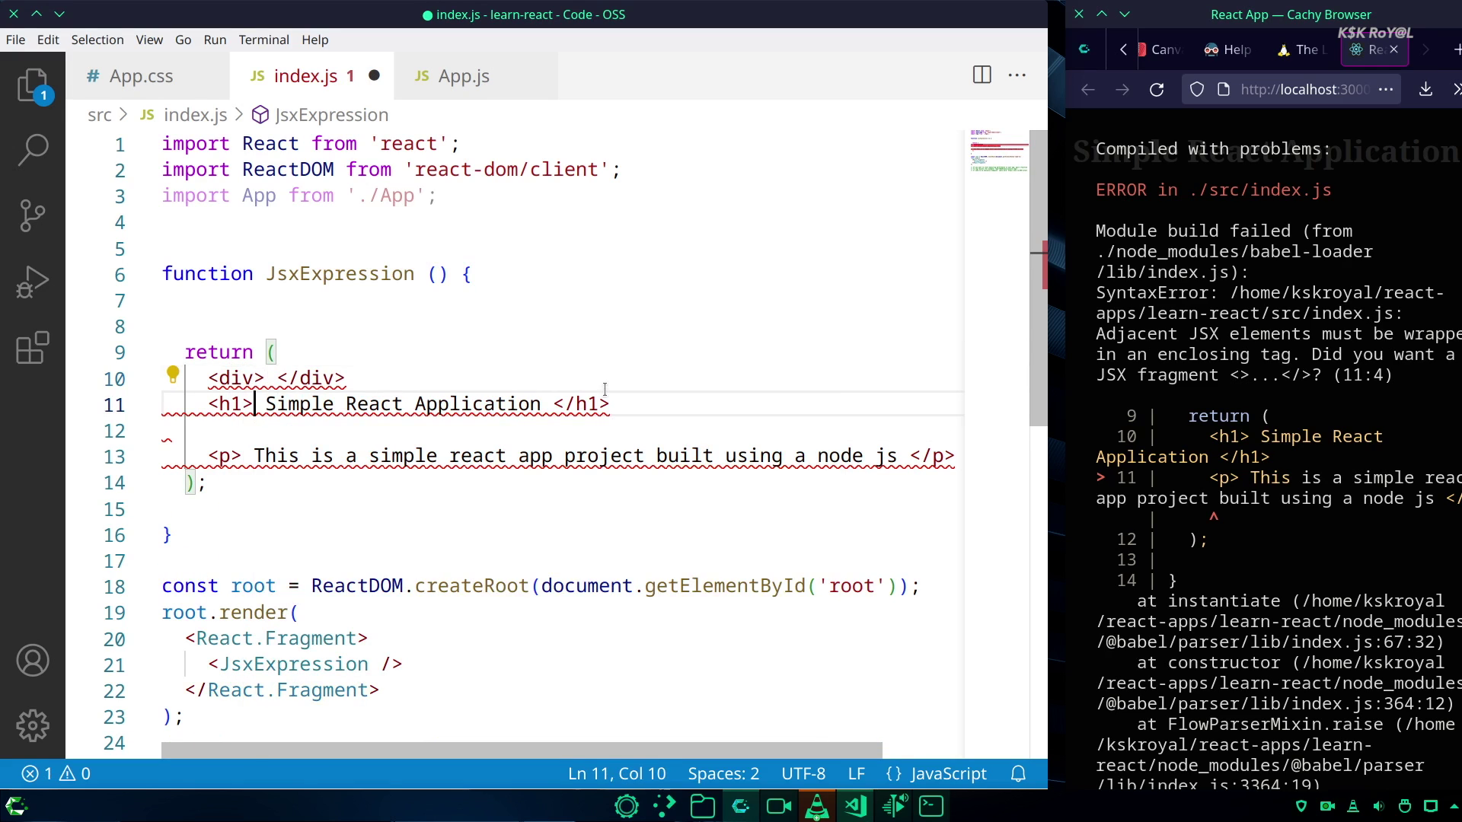
key(Left)
key(shift+Down)
key(shift+Down)
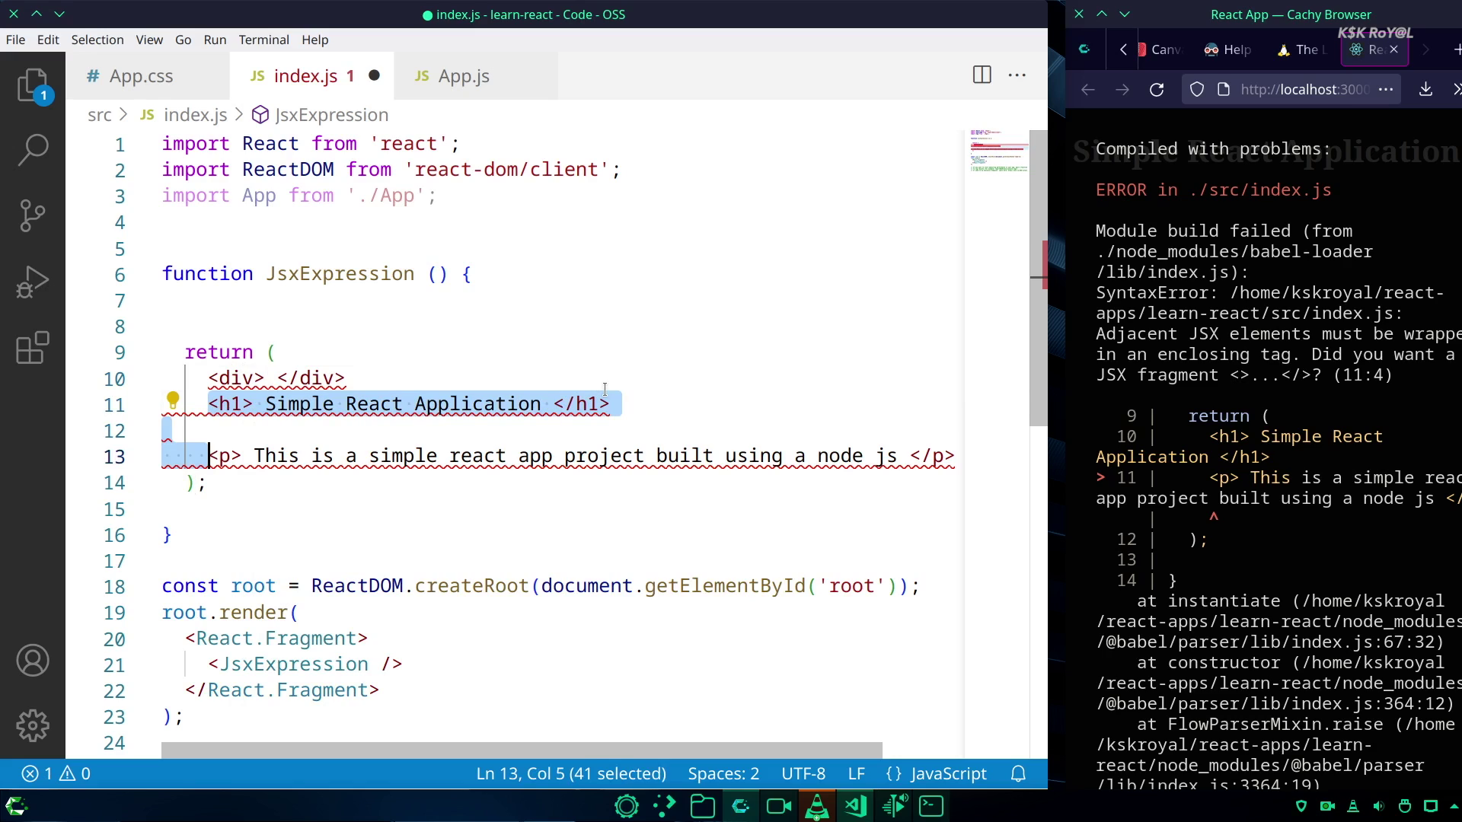
key(shift+End)
key(ctrl+c)
key(Delete)
key(Up)
key(Right)
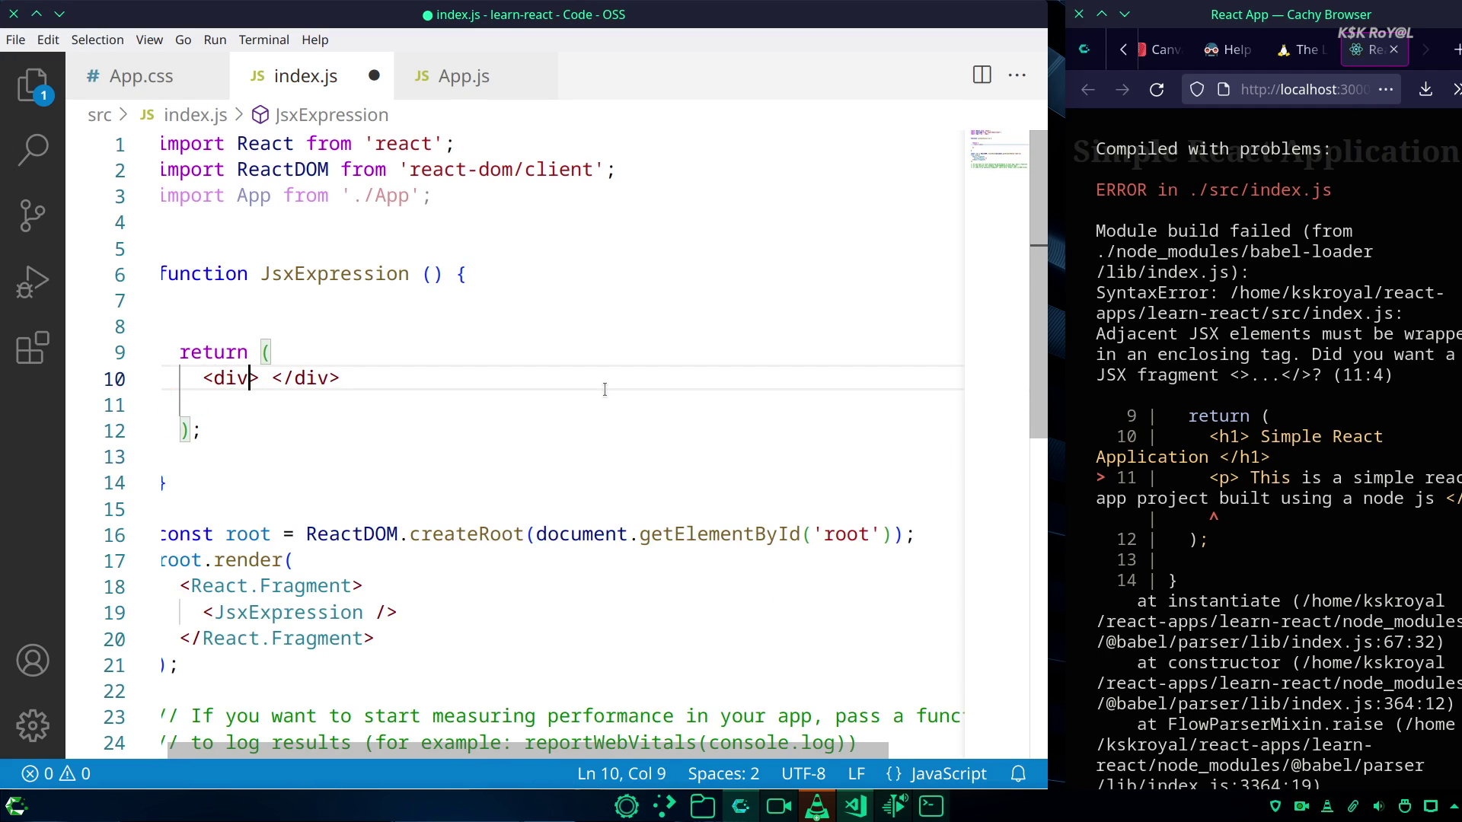
key(Return)
key(Return)
key(Delete)
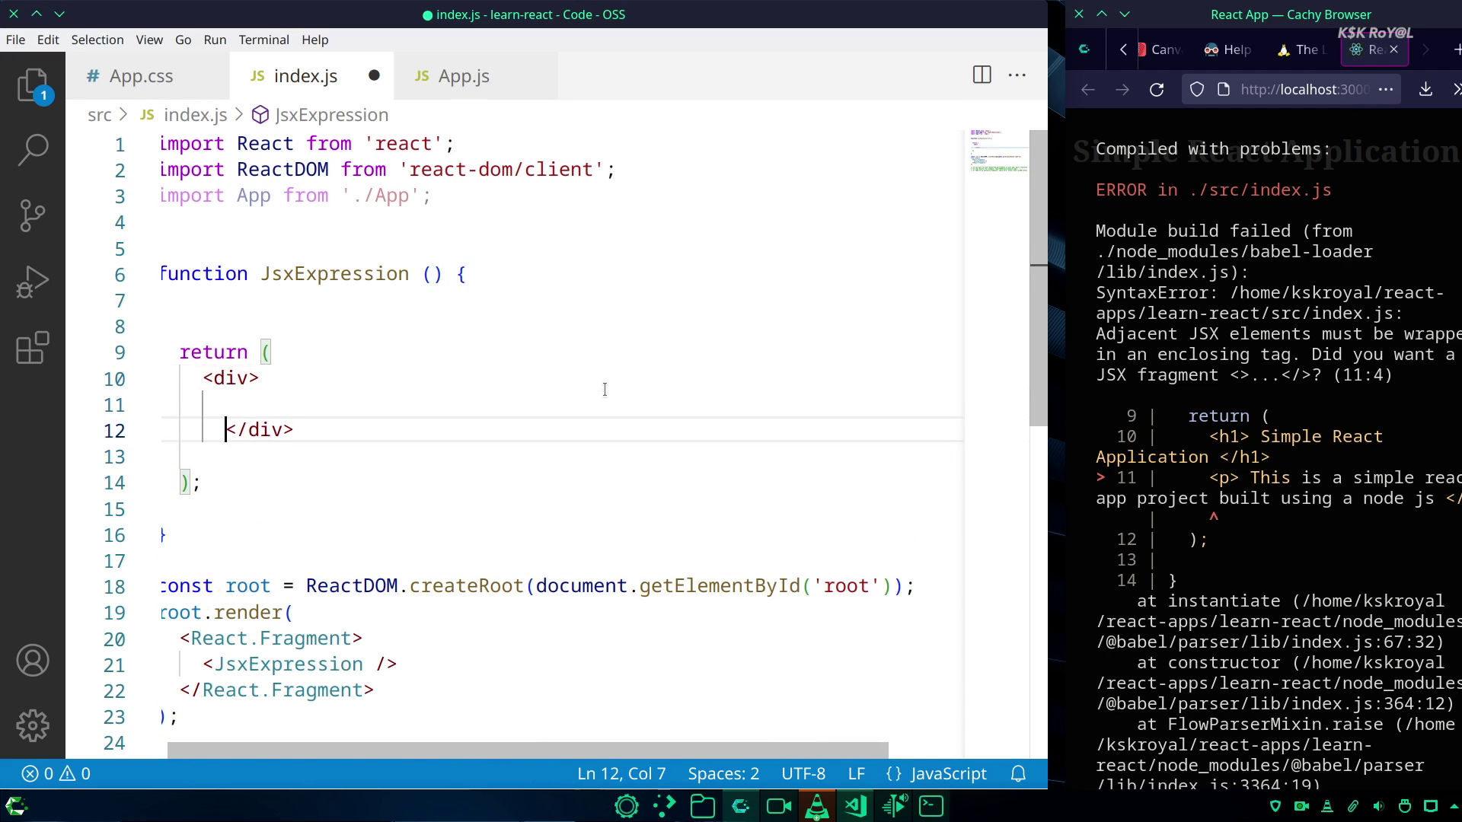
key(Up)
key(ctrl+v)
key(ctrl+s)
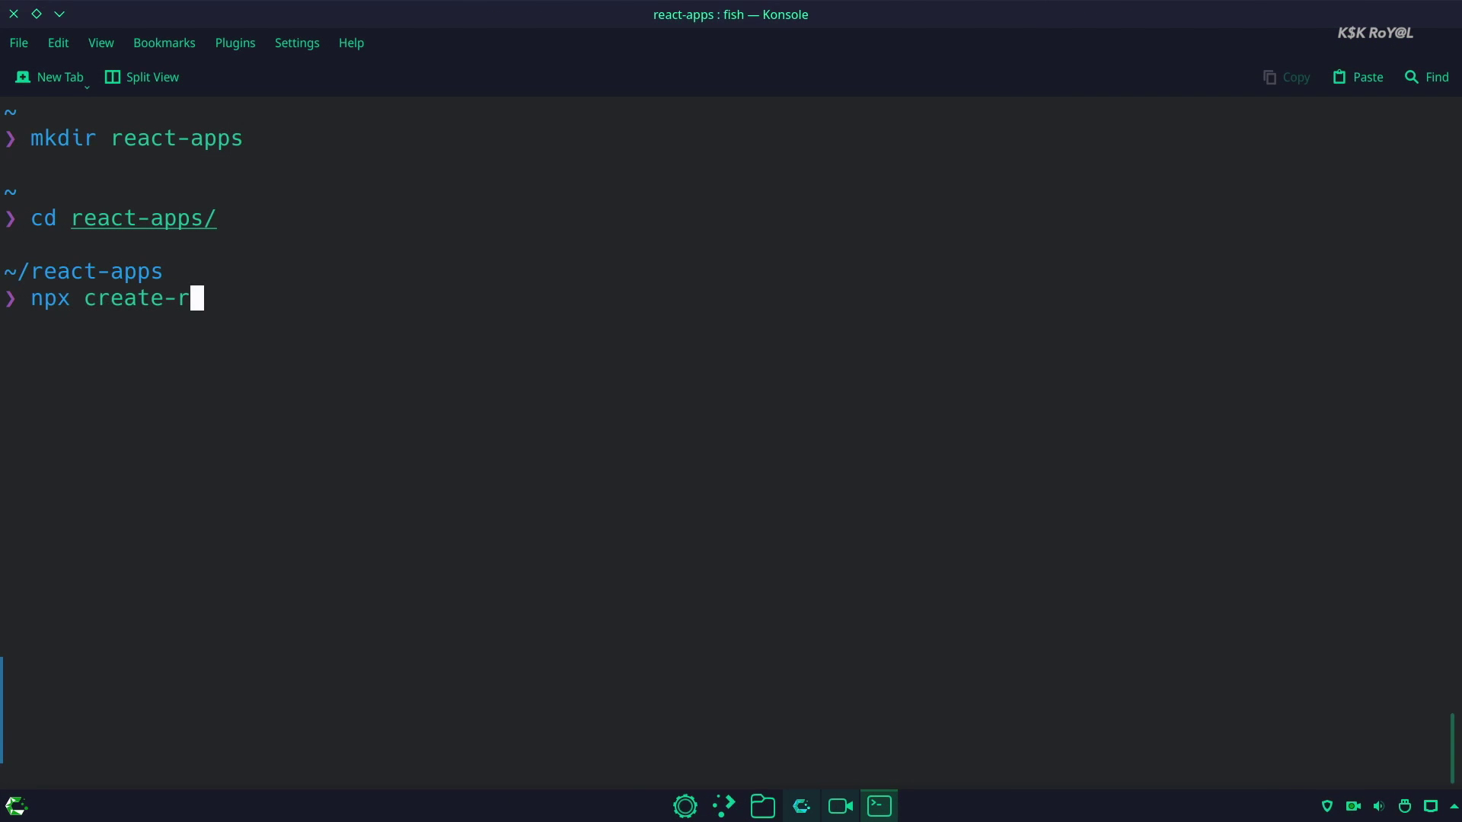
text(eact-app learn-react)
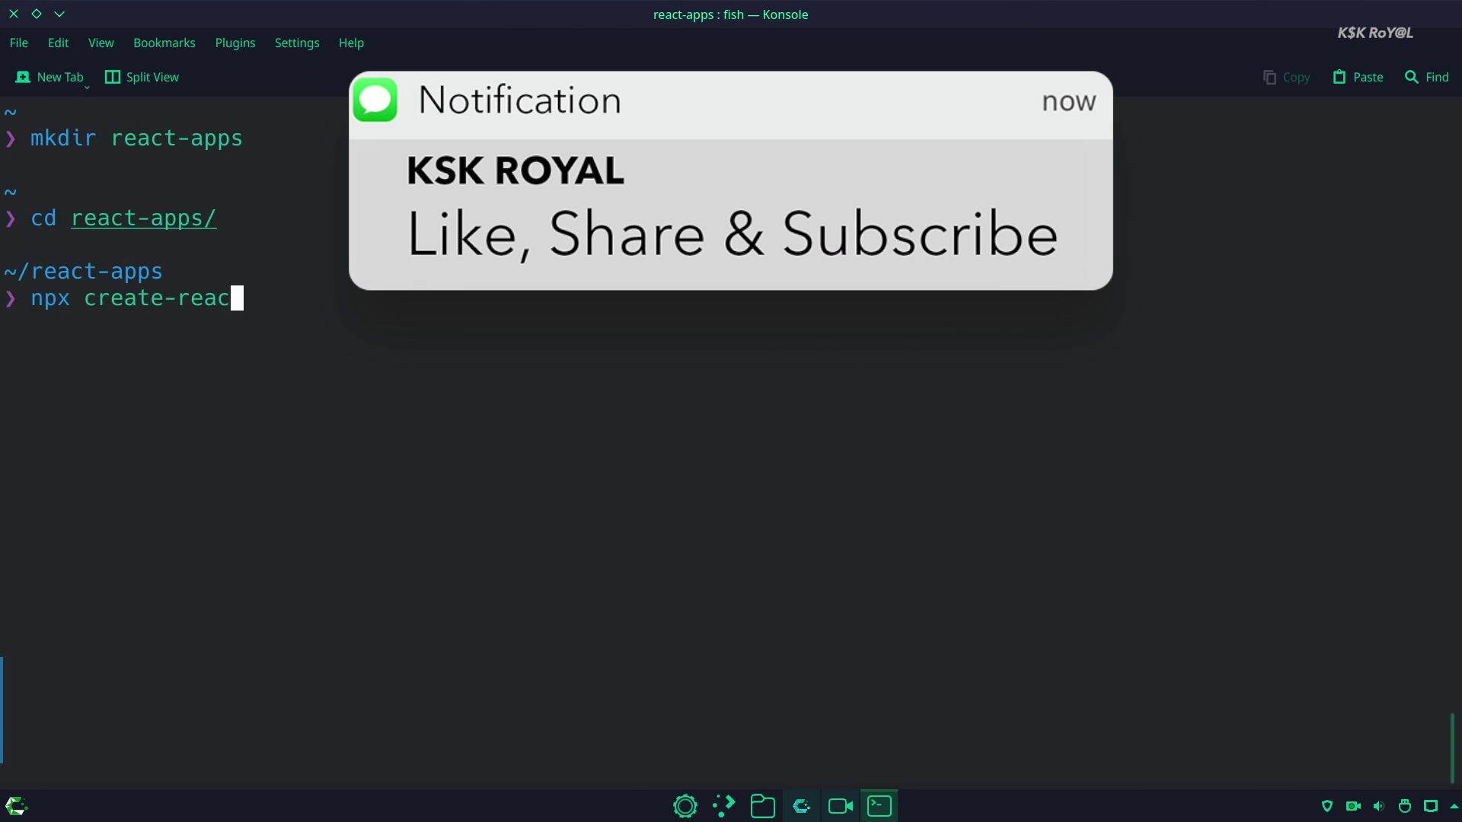